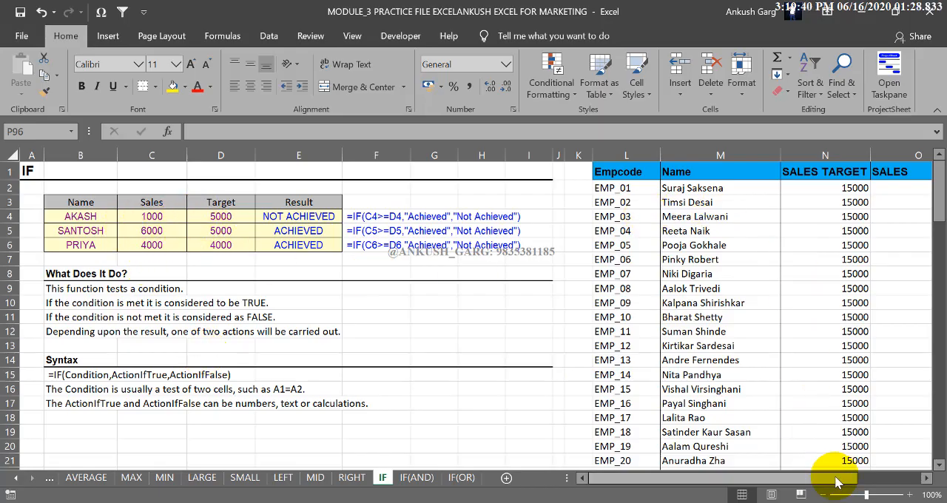
{"action": "left_click_drag", "start_coordinate": [836, 482], "coordinate": [786, 481]}
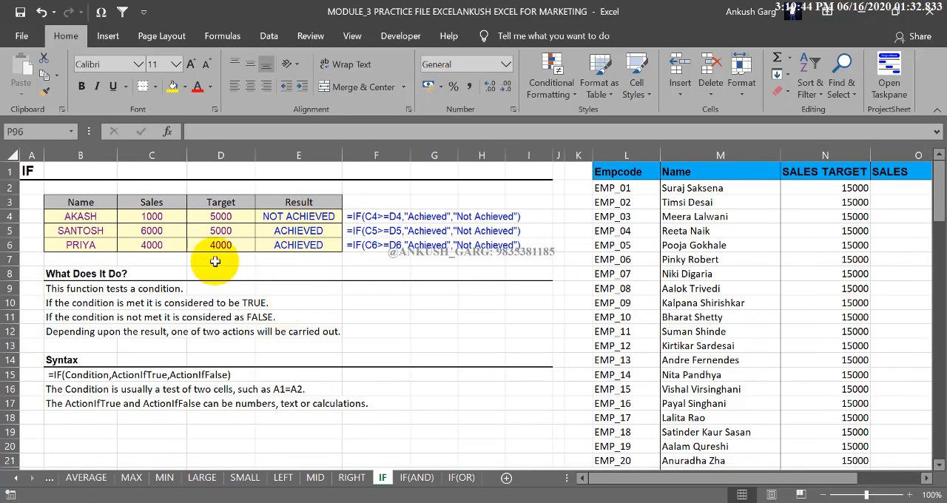
{"action": "left_click_drag", "start_coordinate": [81, 202], "coordinate": [311, 246]}
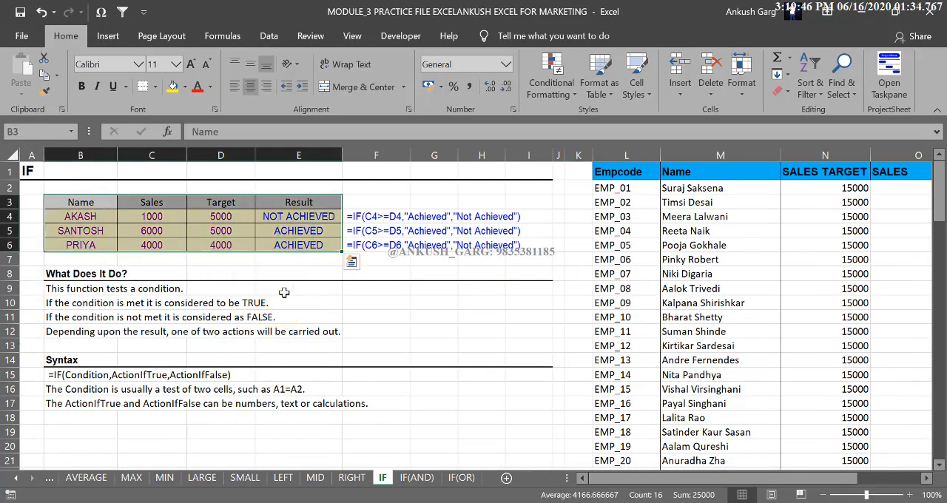
{"action": "left_click", "coordinate": [284, 292]}
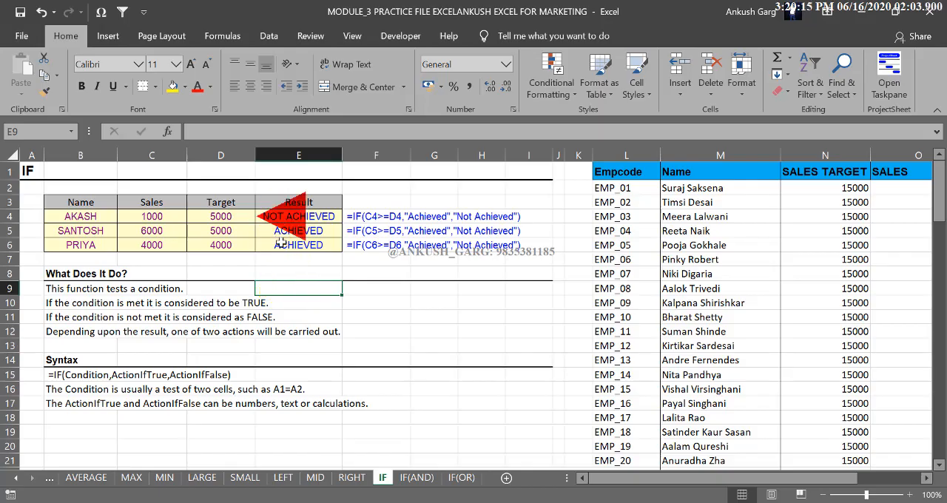
Clear the Result cells E4:E6 and begin an IF formula in E4 with the logical test C4>=D4
{"action": "left_click_drag", "start_coordinate": [298, 216], "coordinate": [303, 245]}
{"action": "key", "text": "Delete"}
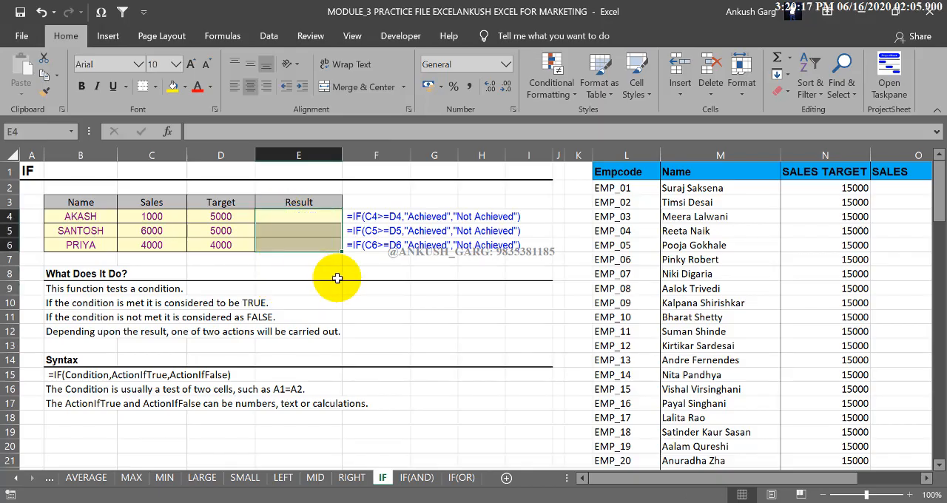
{"action": "left_click", "coordinate": [316, 217]}
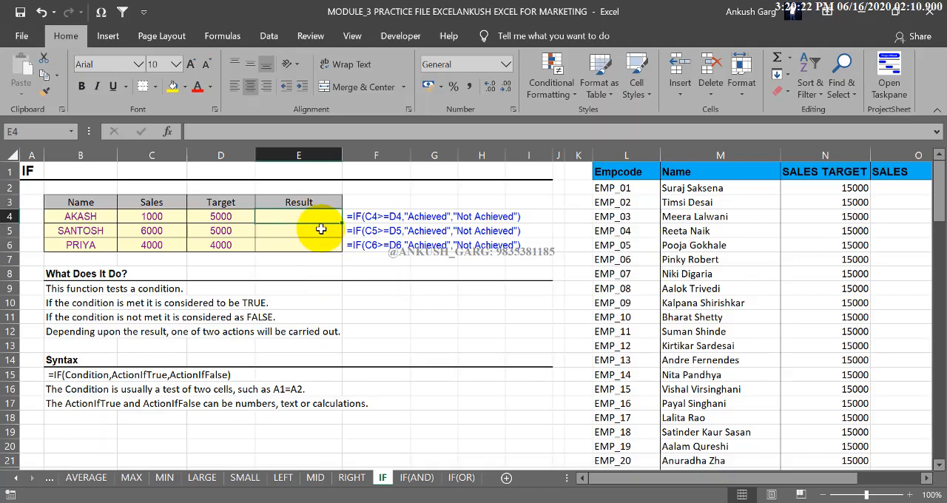
{"action": "type", "text": "=IF"}
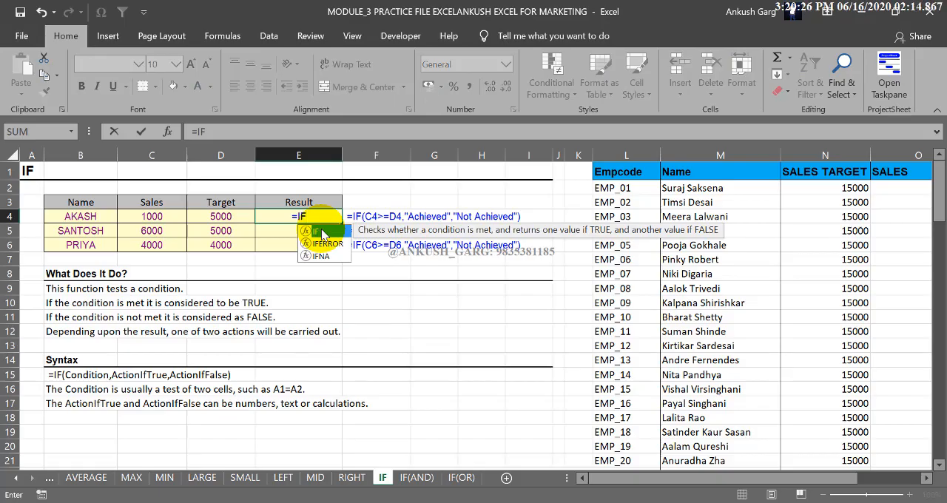
{"action": "double_click", "coordinate": [324, 232]}
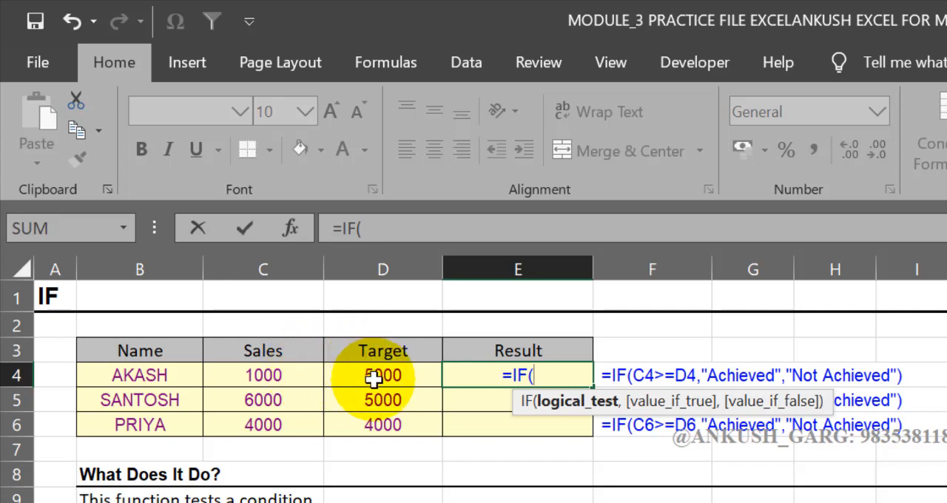
{"action": "left_click", "coordinate": [295, 375]}
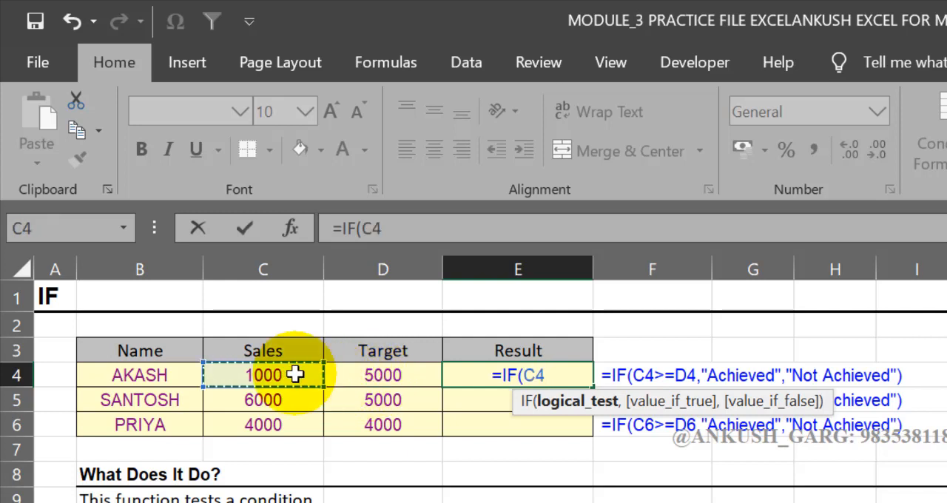
{"action": "type", "text": ">="}
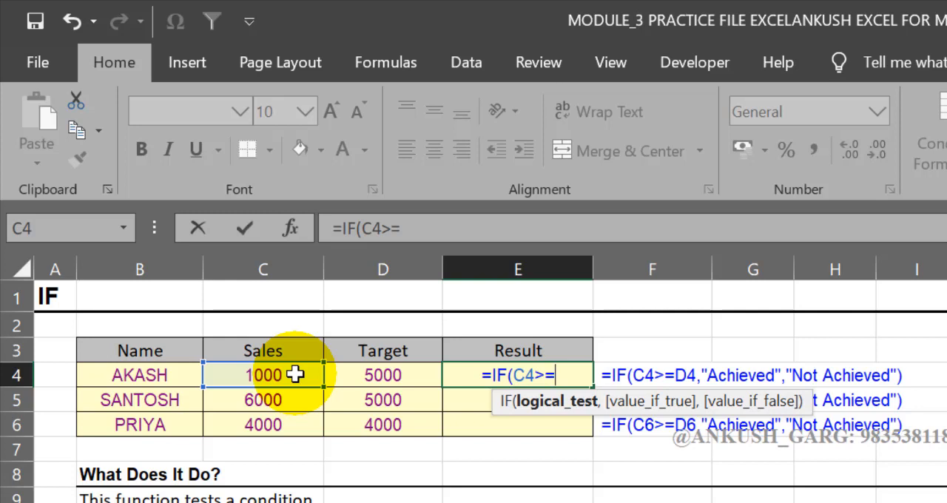
{"action": "left_click", "coordinate": [359, 375]}
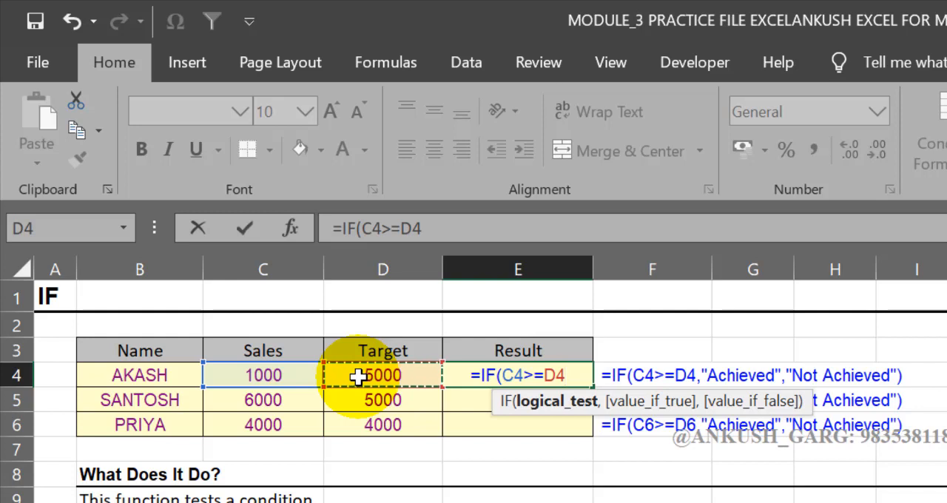
{"action": "type", "text": ","}
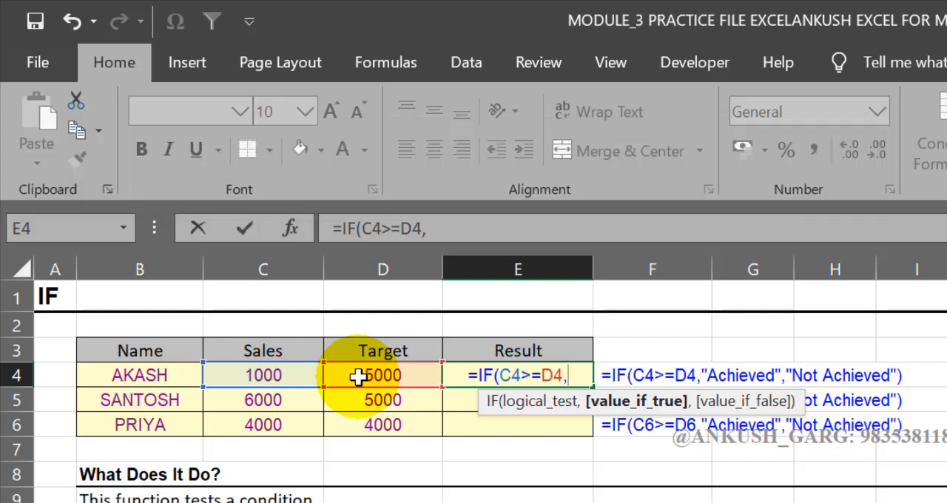
Give the IF formula in E4 the text "ACHIEVED" as its value if true
{"action": "type", "text": "\""}
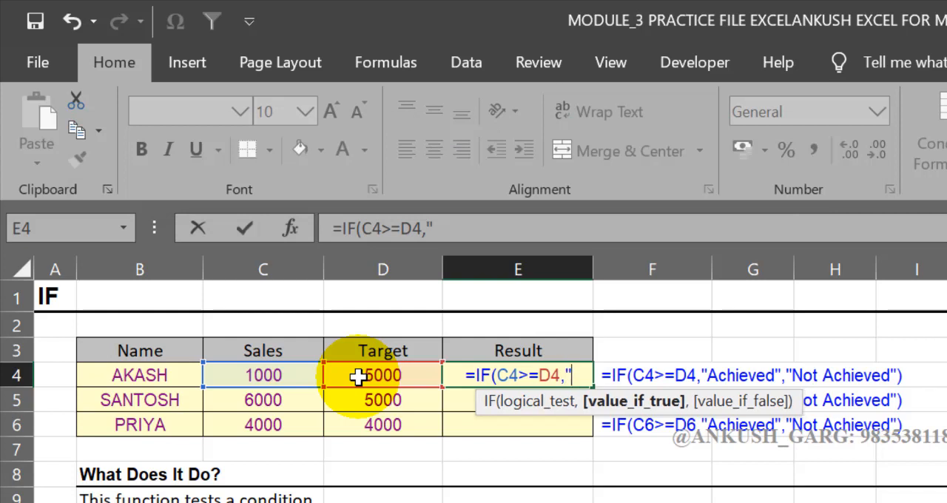
{"action": "type", "text": "ACI"}
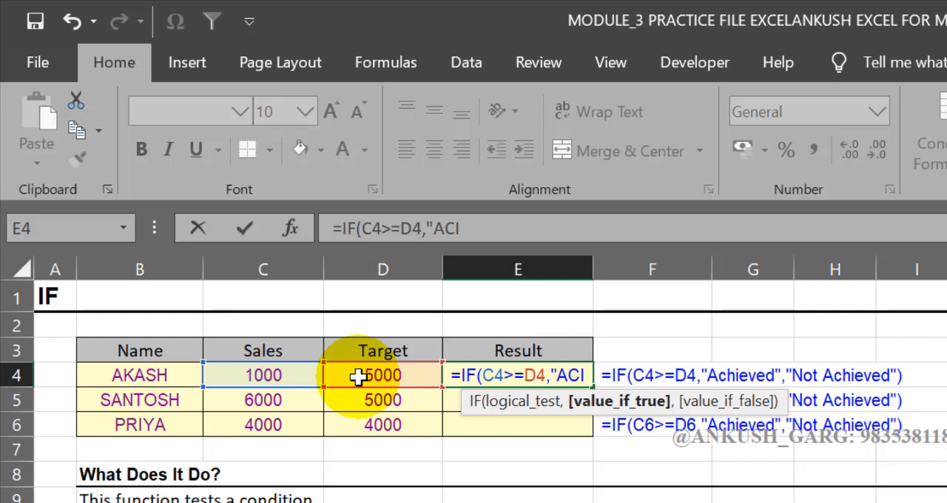
{"action": "key", "text": "BackSpace"}
{"action": "type", "text": "HIE"}
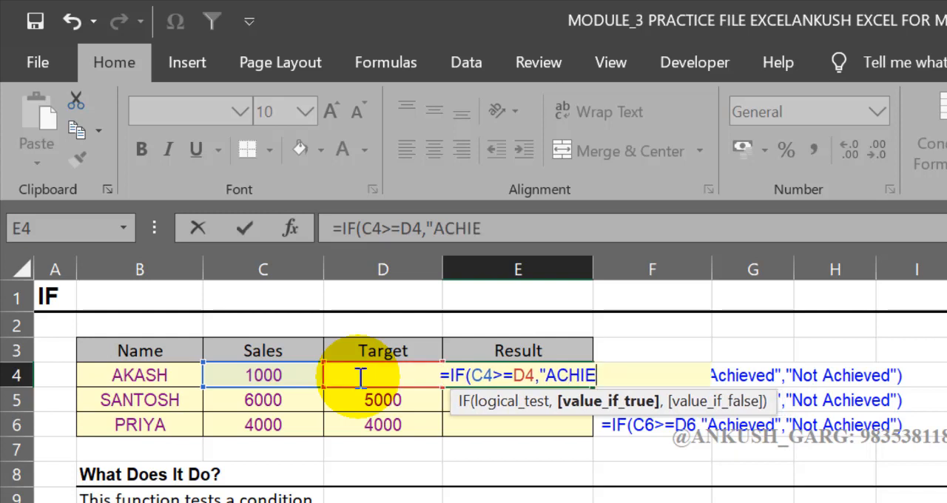
{"action": "type", "text": "VED"}
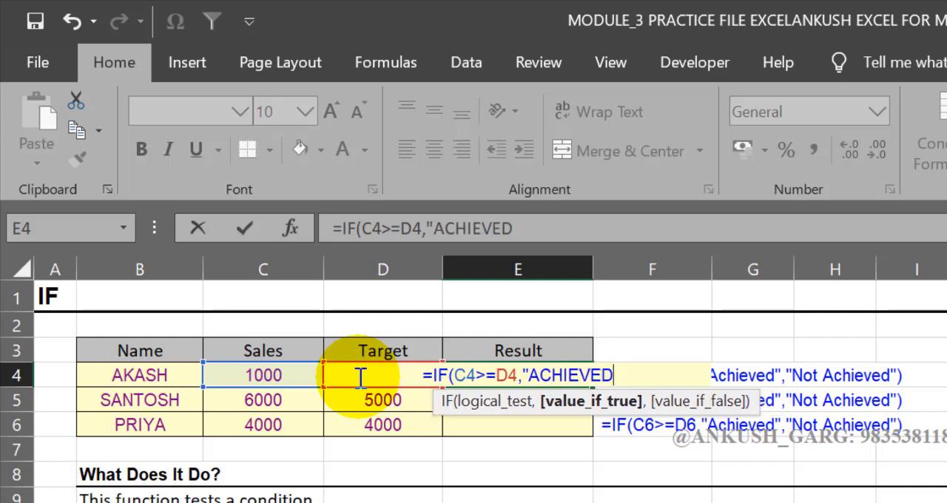
{"action": "type", "text": "\""}
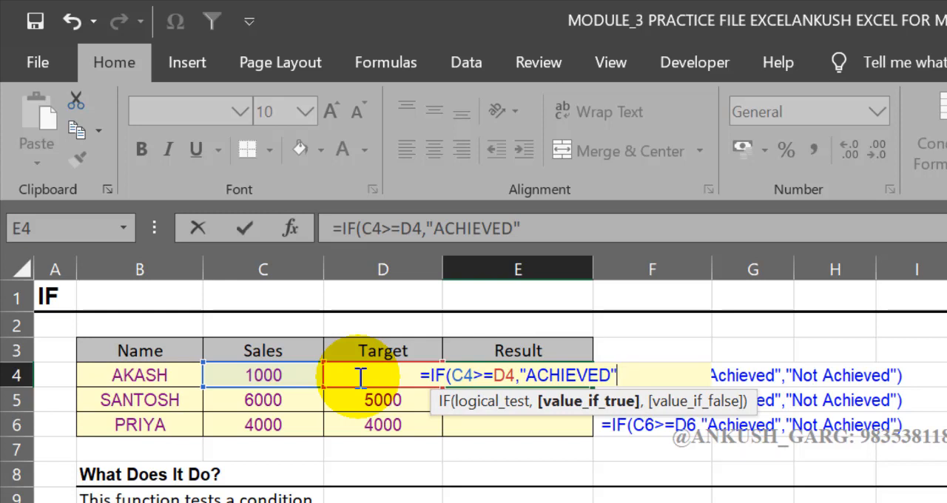
{"action": "type", "text": ","}
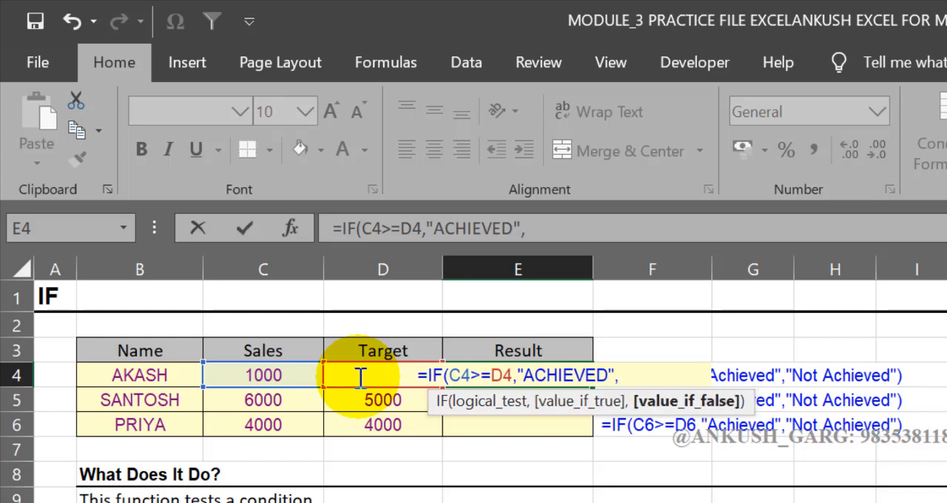
{"action": "type", "text": "\"NOT"}
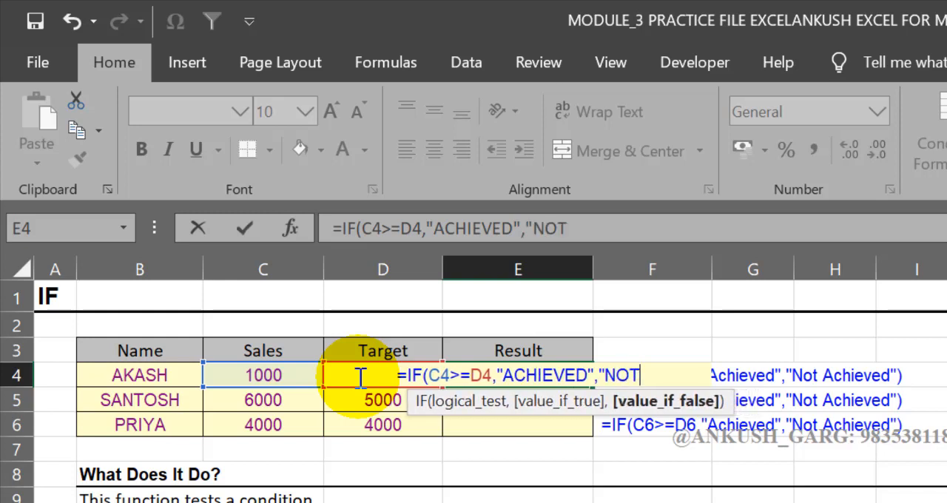
{"action": "type", "text": " ACHIEVE"}
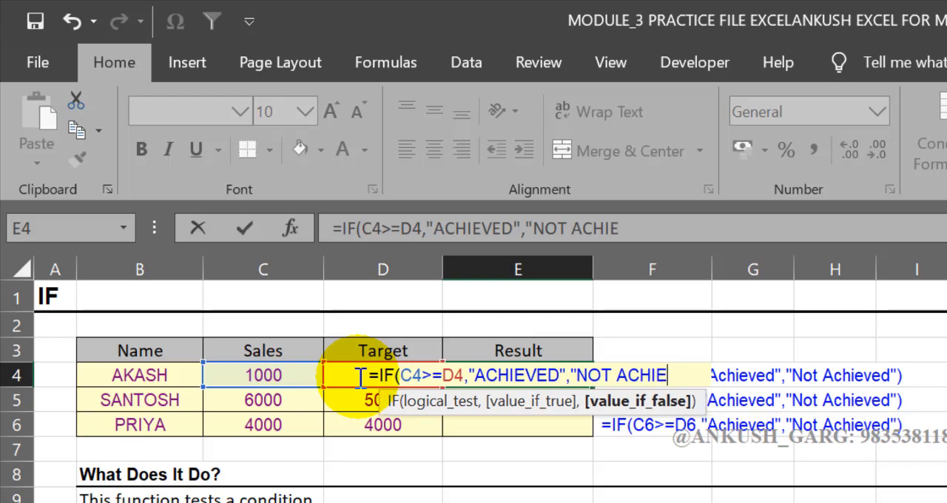
{"action": "type", "text": "D\""}
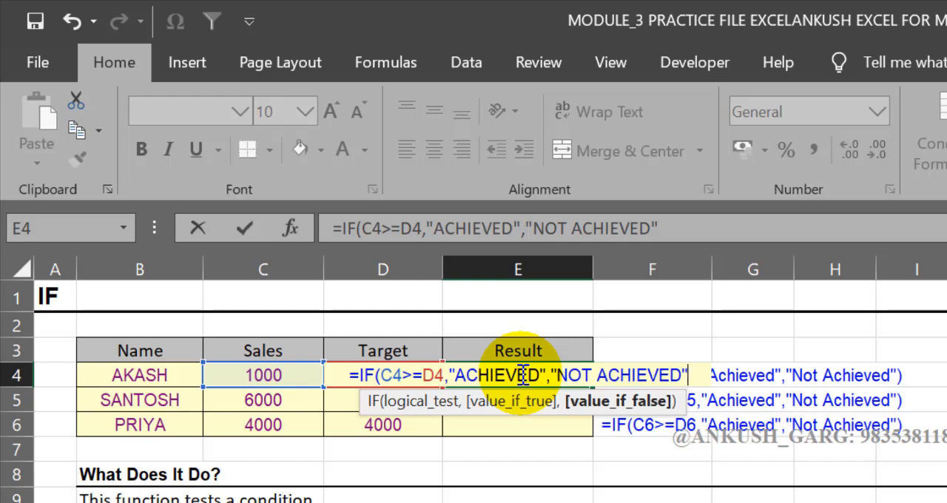
Add "NOT ACHIEVED" as the value if false and complete the IF formula in E4
{"action": "type", "text": ")"}
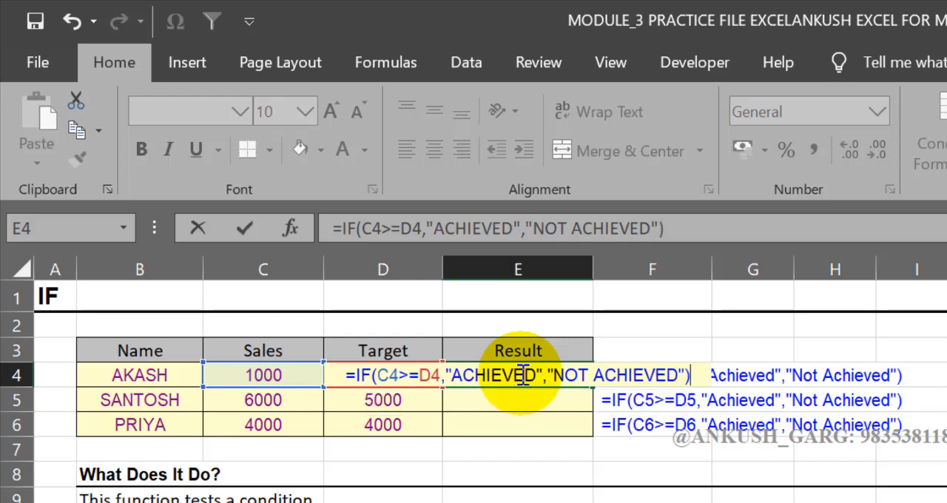
{"action": "key", "text": "Return"}
Copy the IF formula from E4 down through E6 to fill the Result column
{"action": "left_click", "coordinate": [521, 375]}
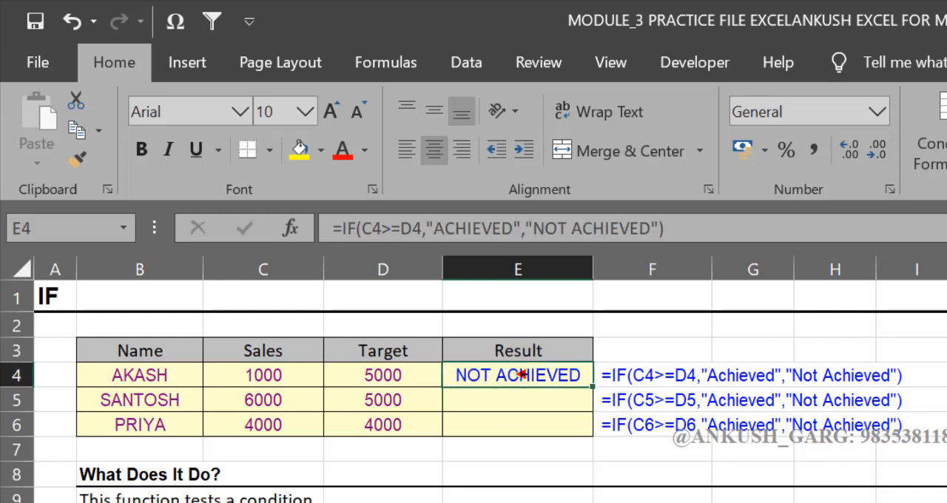
{"action": "left_click", "coordinate": [265, 373]}
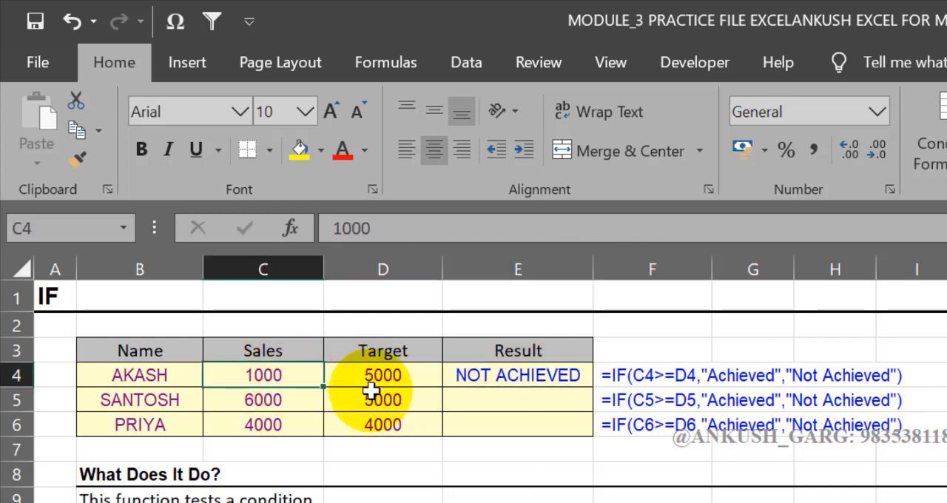
{"action": "left_click", "coordinate": [455, 377]}
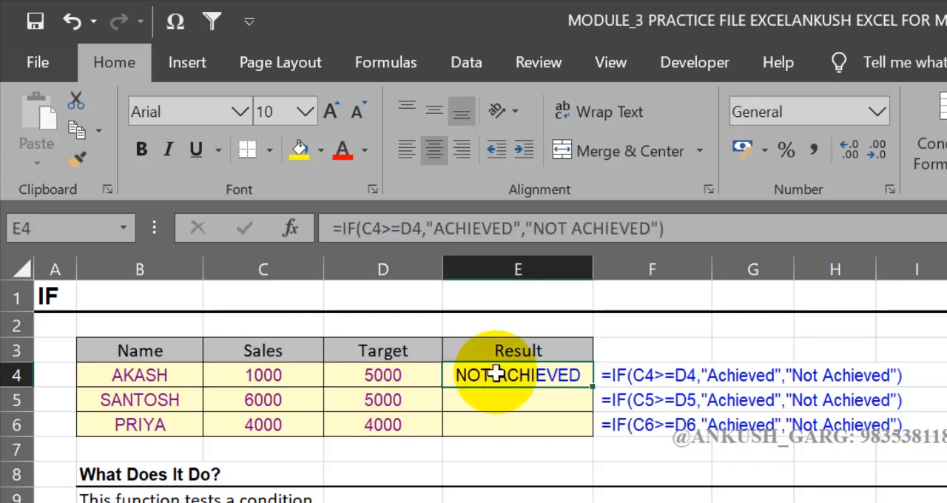
{"action": "double_click", "coordinate": [494, 375]}
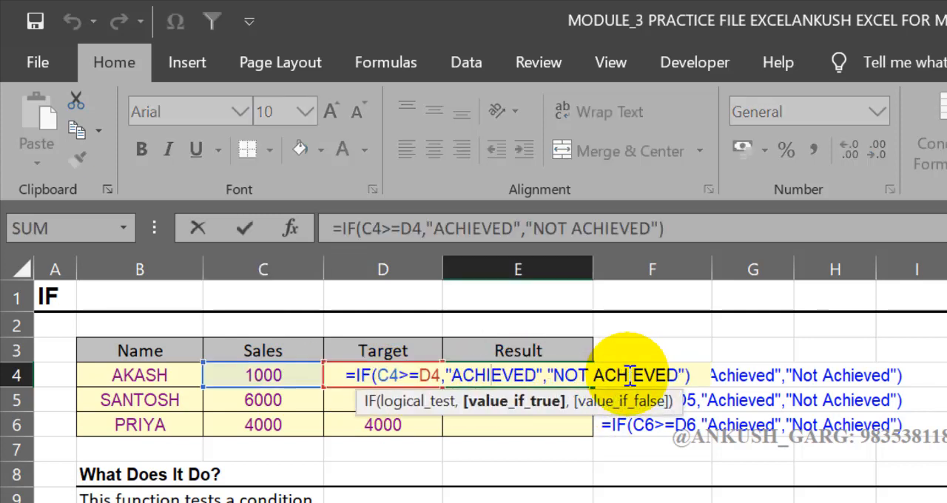
{"action": "key", "text": "Return"}
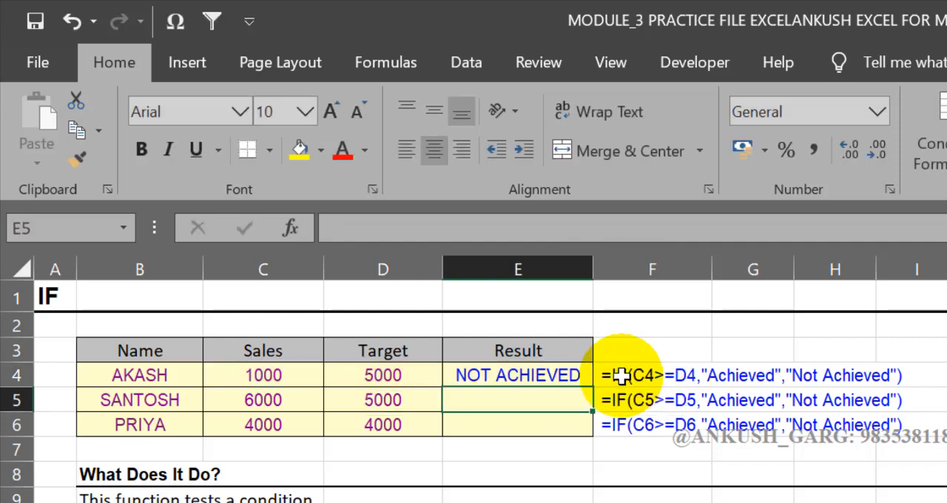
{"action": "left_click", "coordinate": [538, 372]}
{"action": "left_click", "coordinate": [537, 372]}
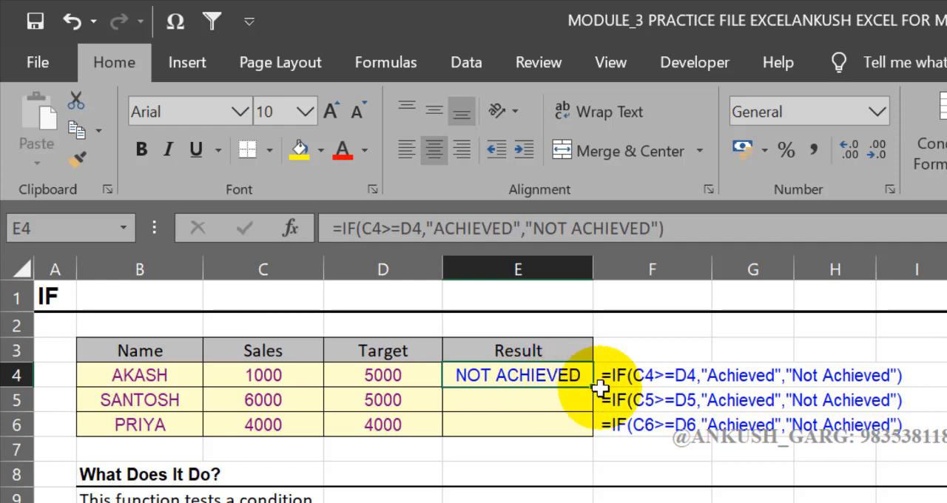
{"action": "left_click_drag", "start_coordinate": [589, 400], "coordinate": [590, 436]}
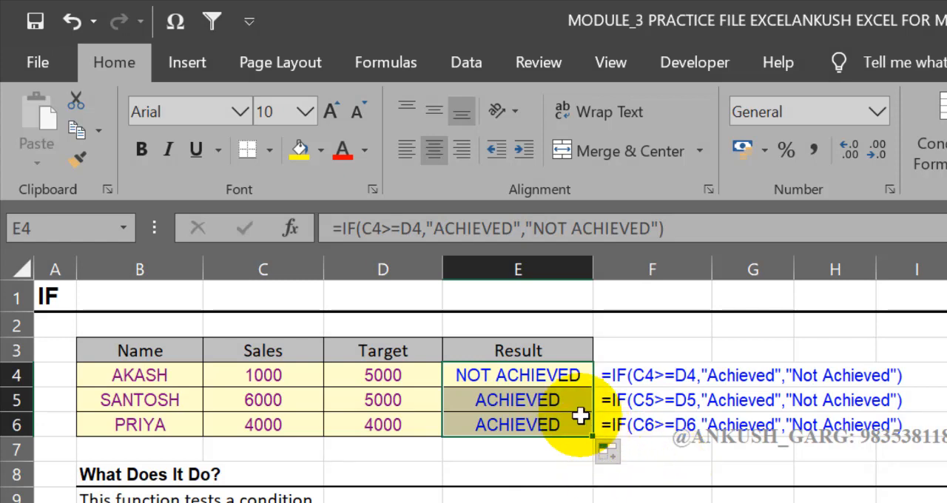
Compare the results in E5 and E6 with the Sales and Target figures in their rows
{"action": "left_click", "coordinate": [554, 409]}
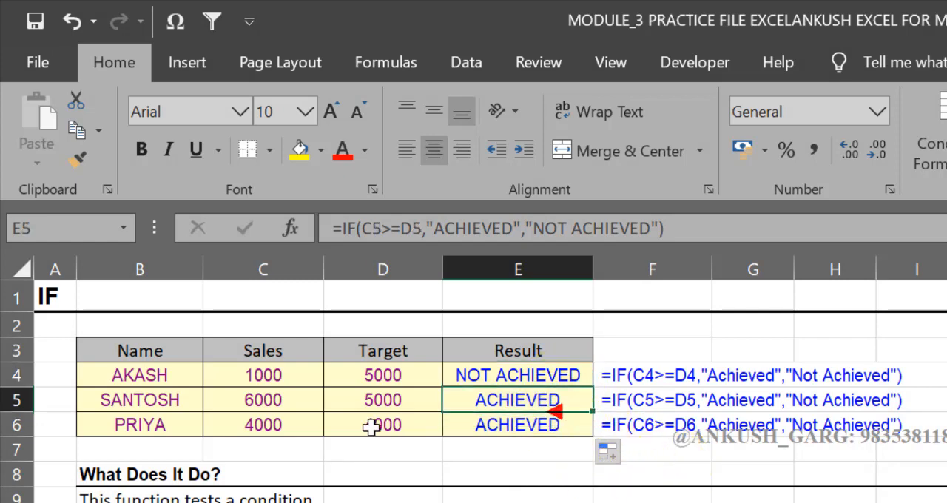
{"action": "left_click", "coordinate": [293, 401]}
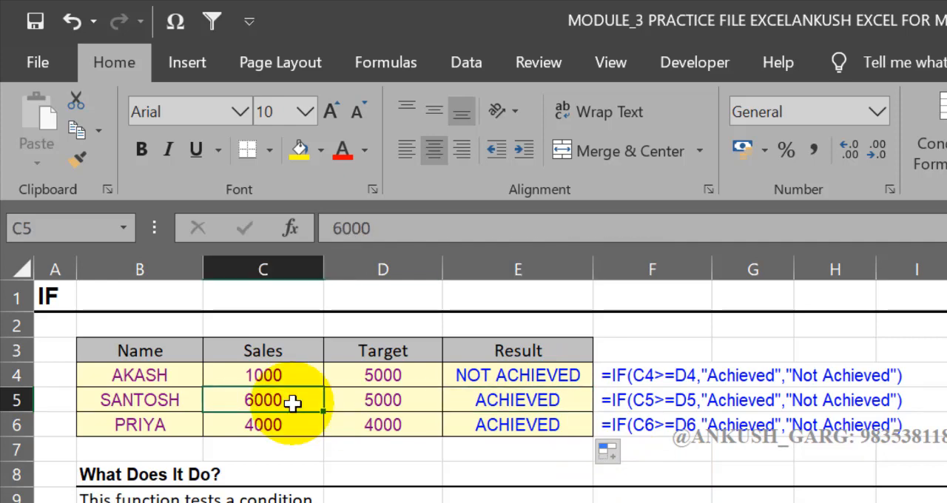
{"action": "left_click", "coordinate": [312, 425]}
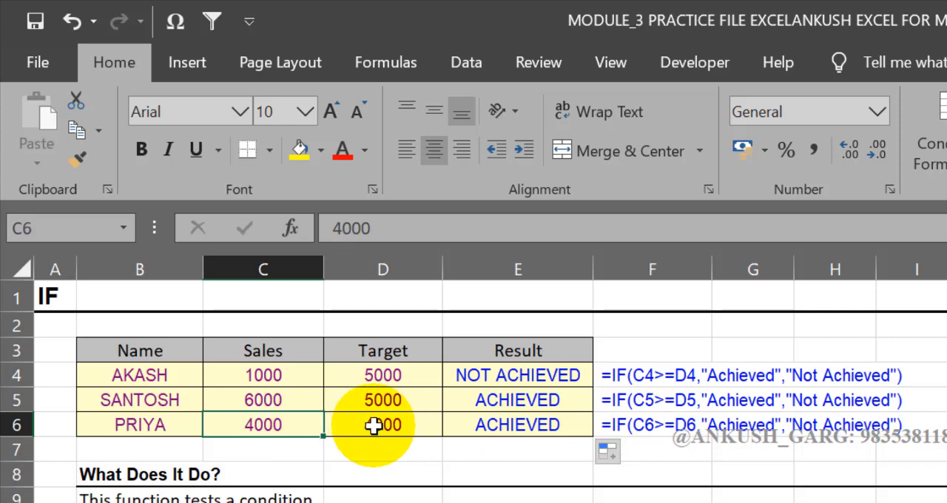
{"action": "left_click", "coordinate": [468, 422]}
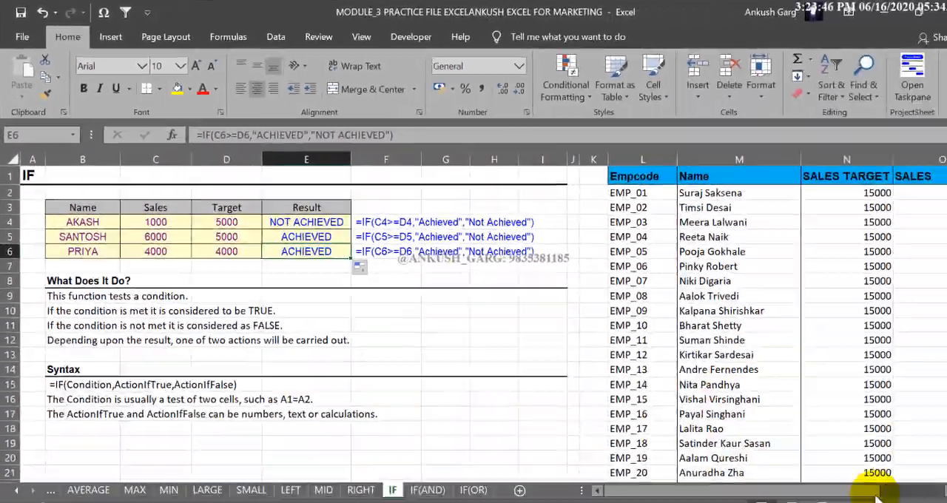
Start an IF formula in P2 of the INSENTIVE column that tests whether the sales in O2 are at least the target in N2
{"action": "left_click", "coordinate": [927, 480]}
{"action": "left_click", "coordinate": [927, 479]}
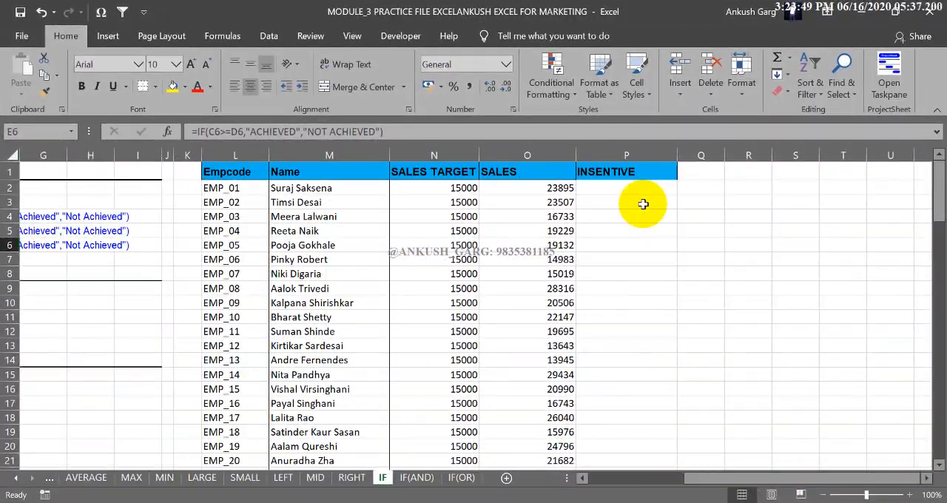
{"action": "left_click", "coordinate": [644, 188]}
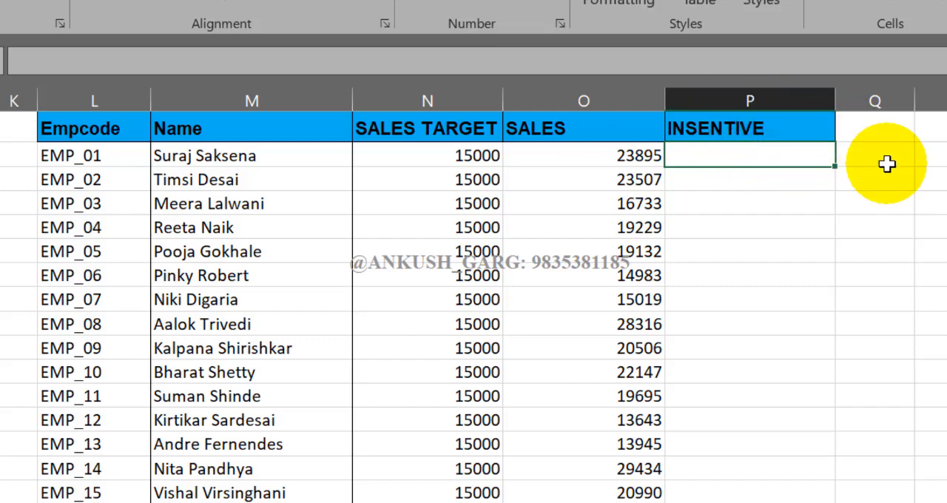
{"action": "left_click", "coordinate": [798, 158]}
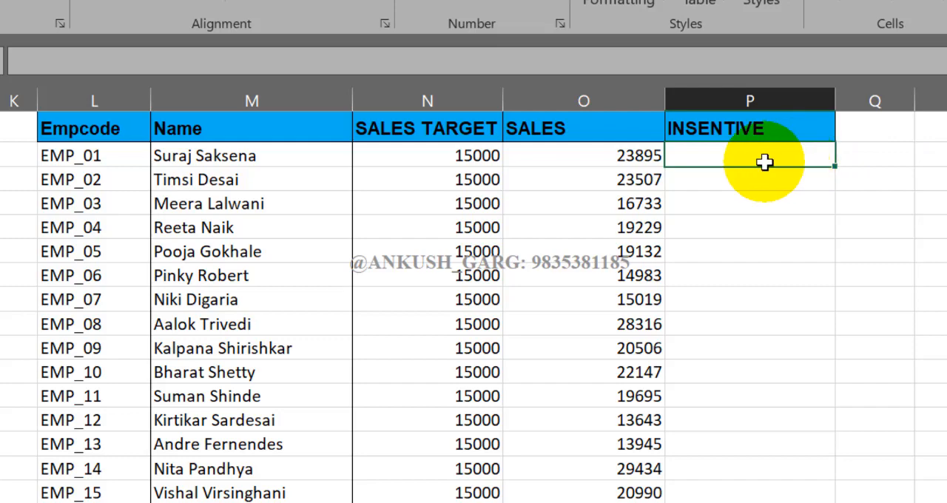
{"action": "type", "text": "=IF("}
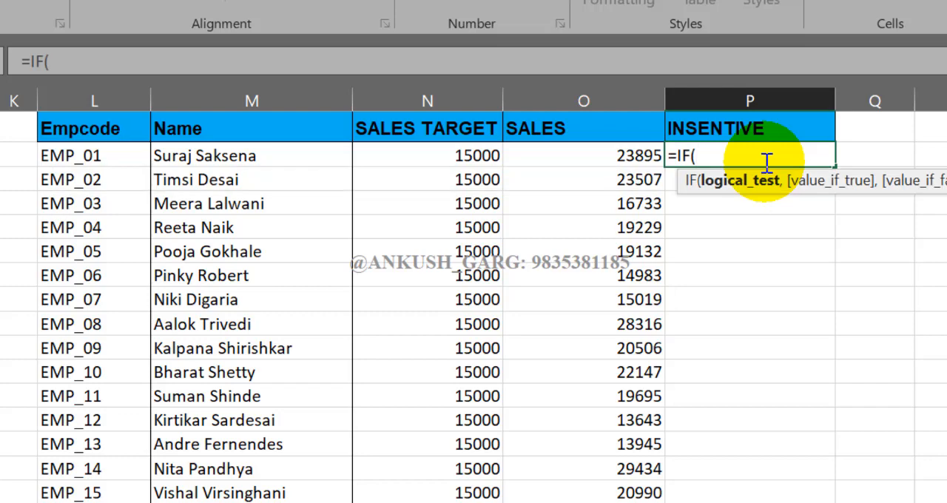
{"action": "left_click", "coordinate": [566, 161]}
{"action": "type", "text": ">="}
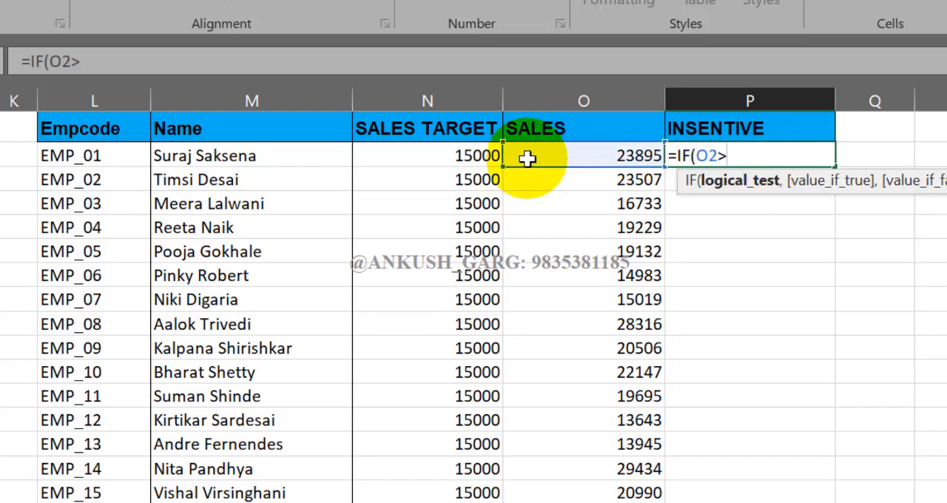
{"action": "left_click", "coordinate": [497, 156]}
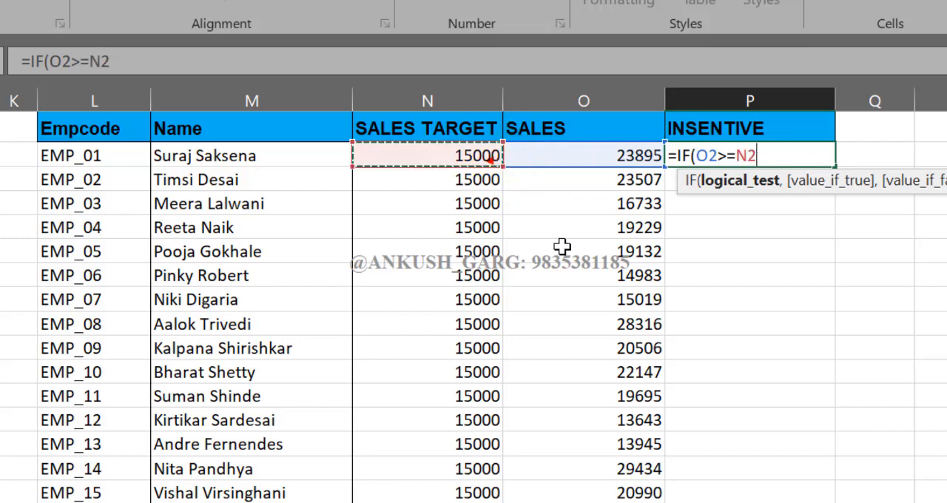
{"action": "type", "text": ",\""}
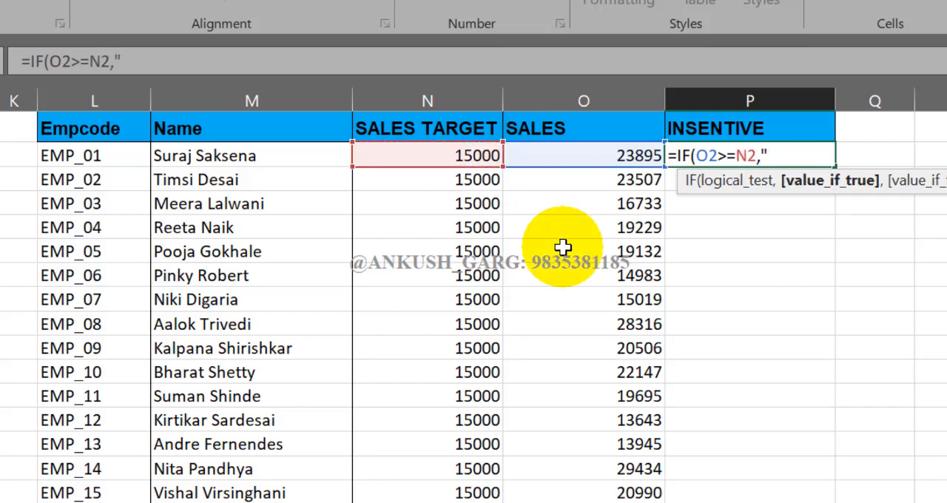
{"action": "key", "text": "BackSpace"}
Give the P2 formula O2*2% as its value if true and complete it without a value if false
{"action": "left_click", "coordinate": [579, 159]}
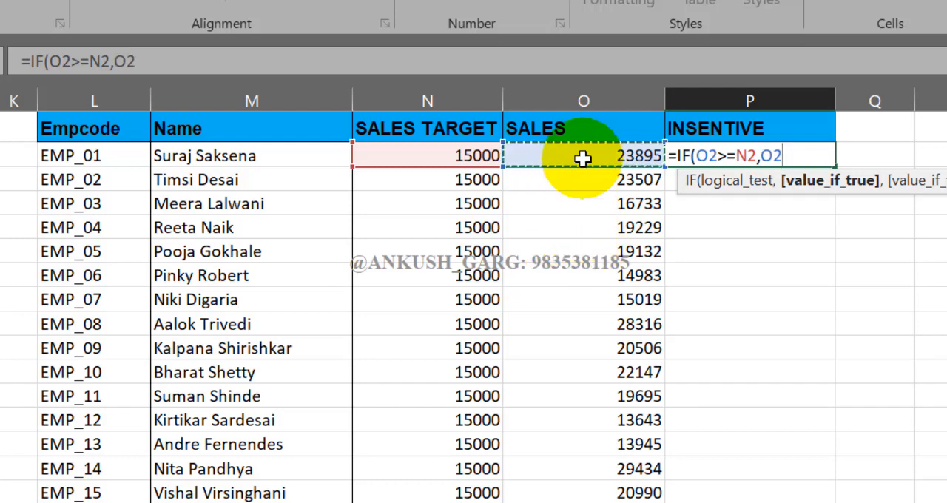
{"action": "type", "text": "*2"}
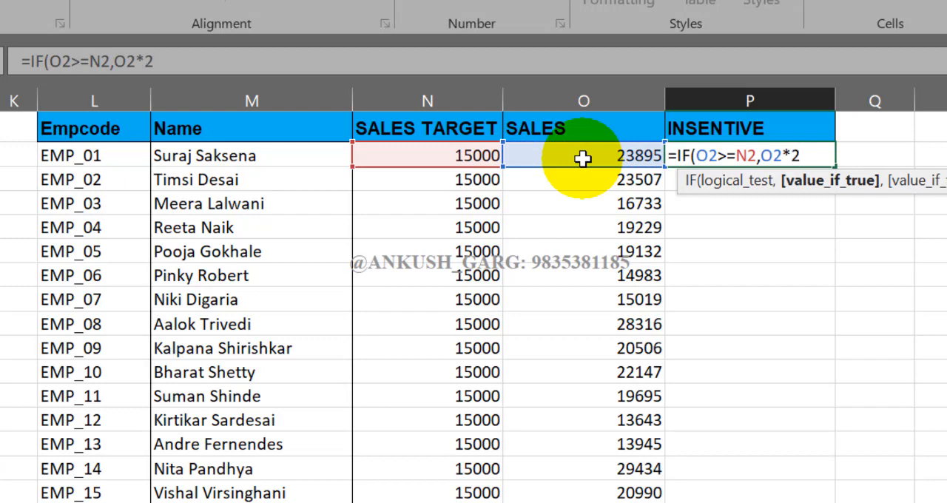
{"action": "type", "text": "%)"}
{"action": "key", "text": "Return"}
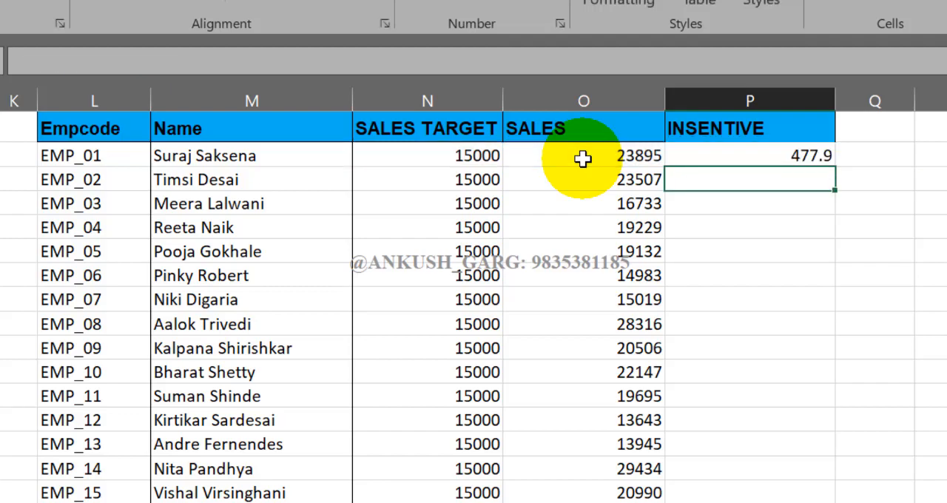
{"action": "left_click", "coordinate": [700, 157]}
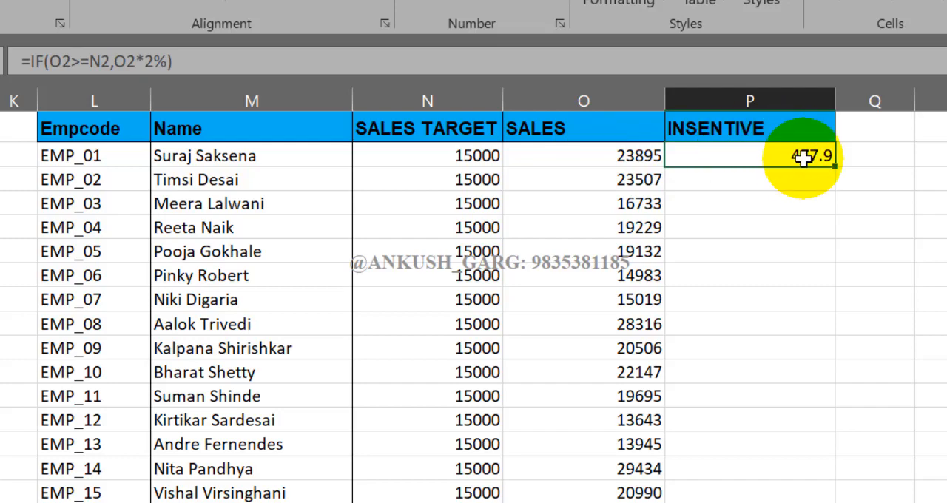
Start an IF formula in P3 with the condition O3>=N3
{"action": "key", "text": "Down"}
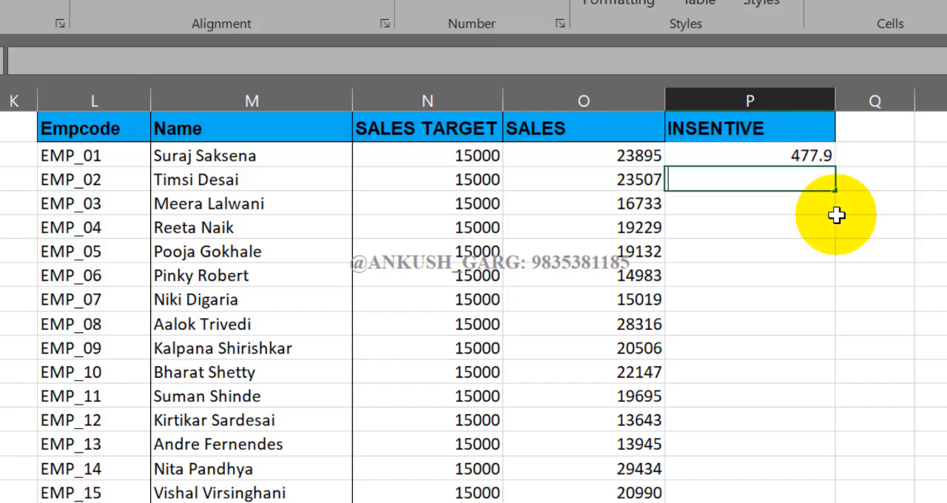
{"action": "type", "text": "=IF("}
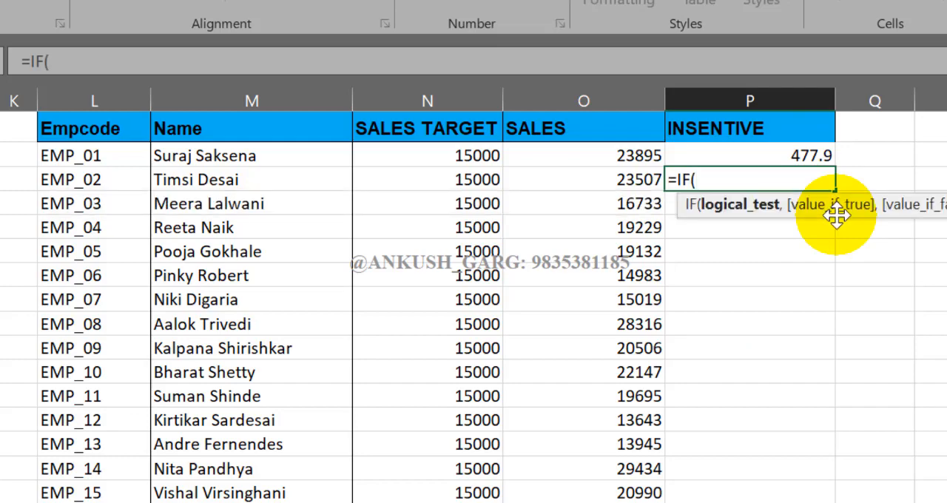
{"action": "left_click", "coordinate": [654, 179]}
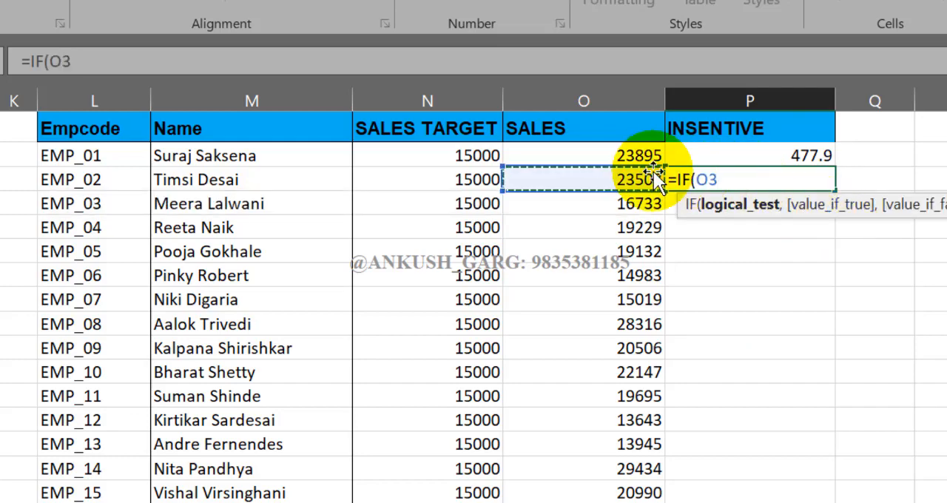
{"action": "type", "text": ">="}
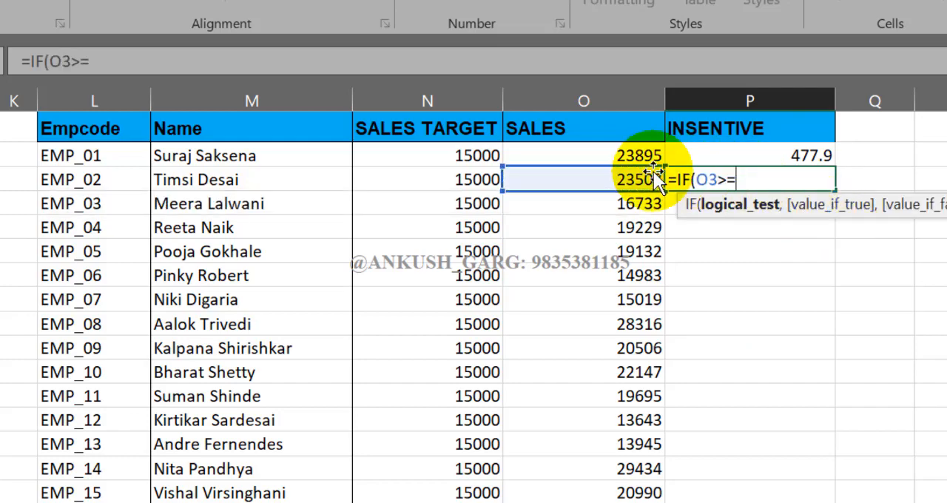
{"action": "left_click", "coordinate": [466, 185]}
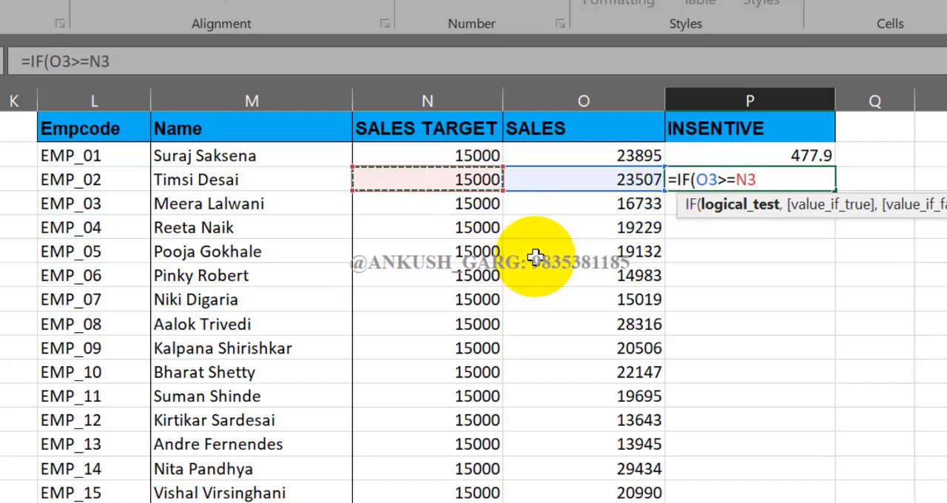
{"action": "type", "text": ","}
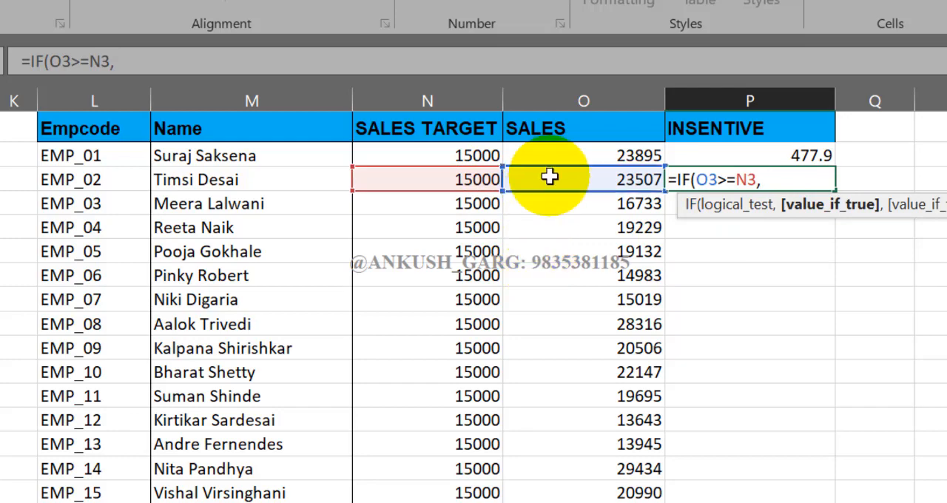
Give the P3 formula O3*2% as its value if true and 0 as its value if false, and complete it
{"action": "left_click", "coordinate": [549, 179]}
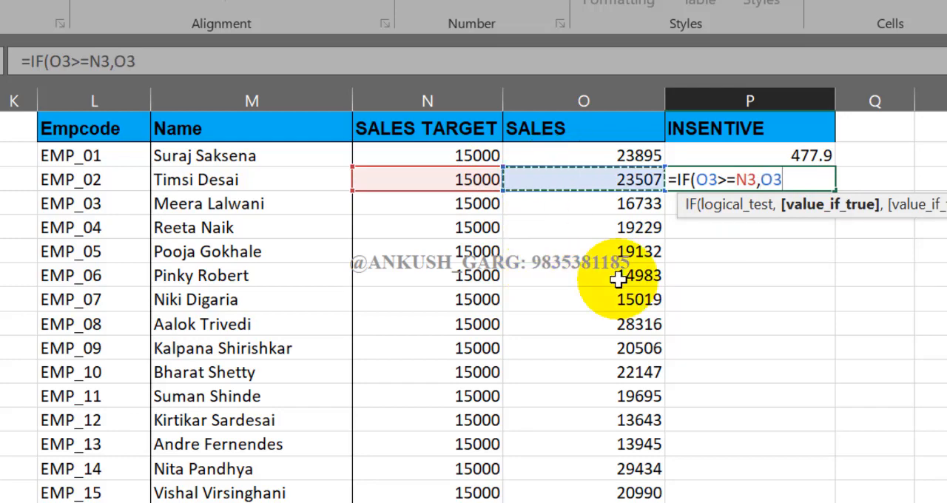
{"action": "type", "text": "*"}
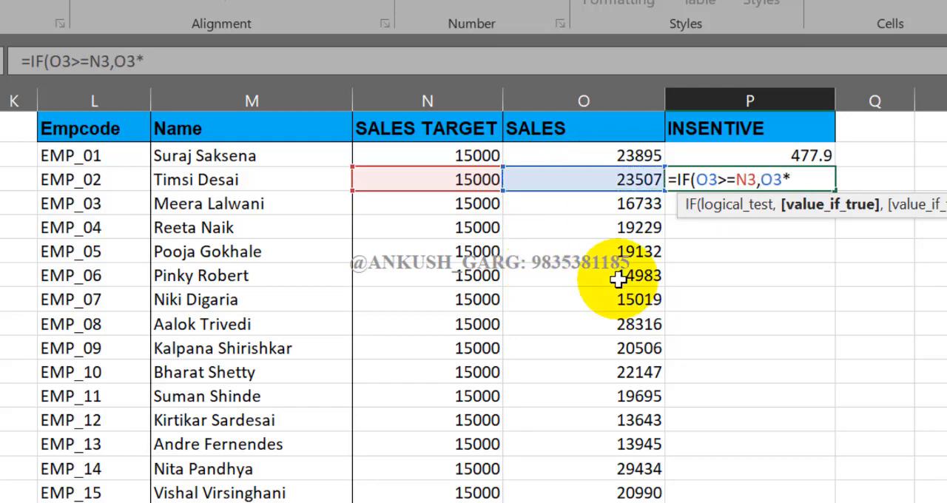
{"action": "type", "text": "2%"}
{"action": "type", "text": ",0"}
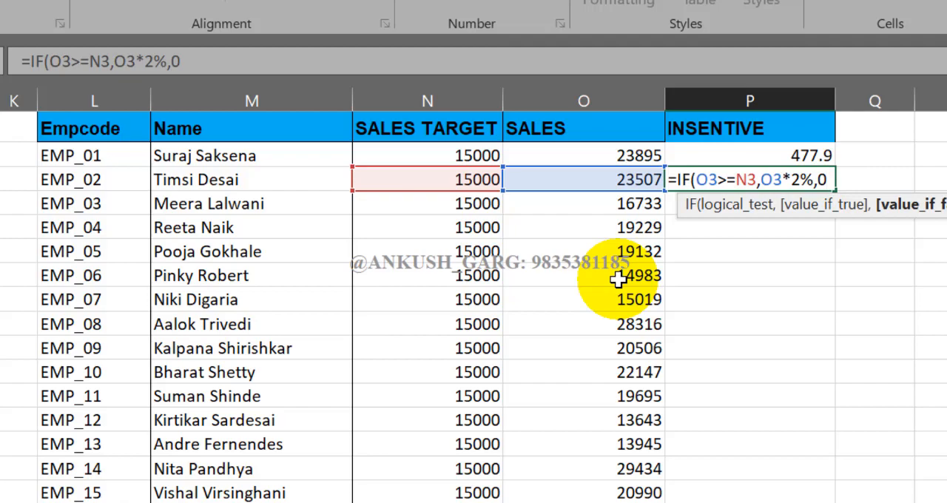
{"action": "type", "text": ")"}
{"action": "key", "text": "Return"}
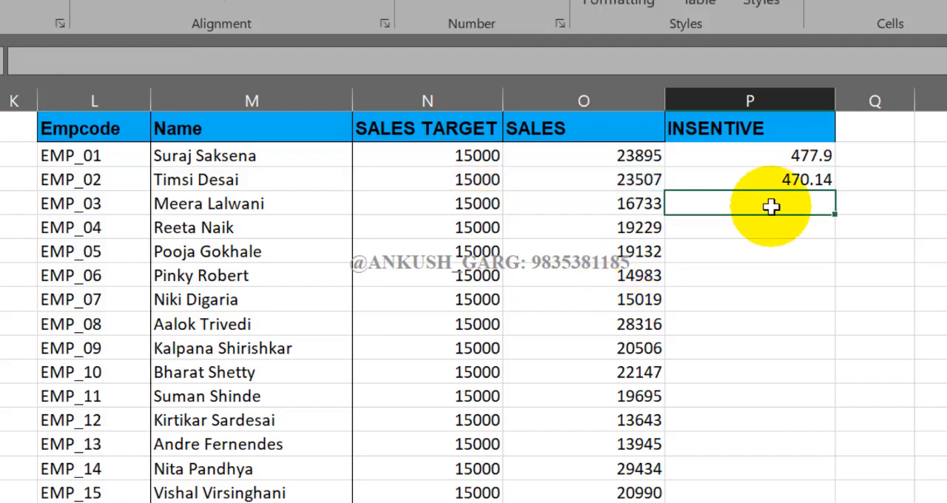
Copy the IF formula from P3 down the rest of the INSENTIVE column and check the filled rows
{"action": "left_click", "coordinate": [782, 158]}
{"action": "left_click", "coordinate": [783, 181]}
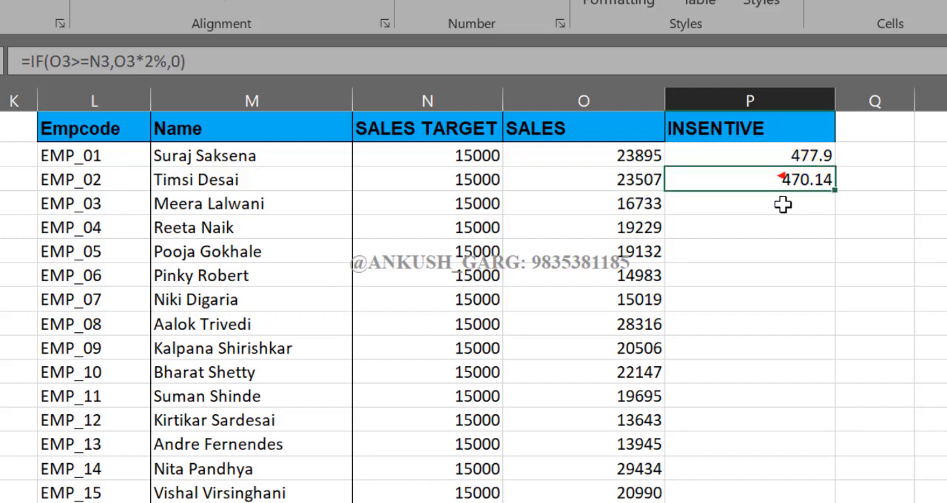
{"action": "double_click", "coordinate": [835, 190]}
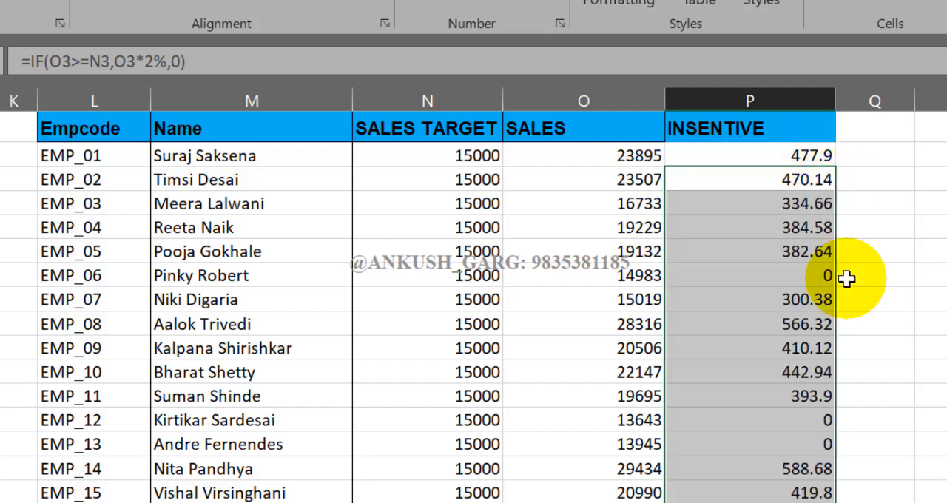
{"action": "scroll", "coordinate": [846, 278], "scroll_direction": "down", "scroll_amount": 2}
{"action": "scroll", "coordinate": [846, 279], "scroll_direction": "down", "scroll_amount": 2}
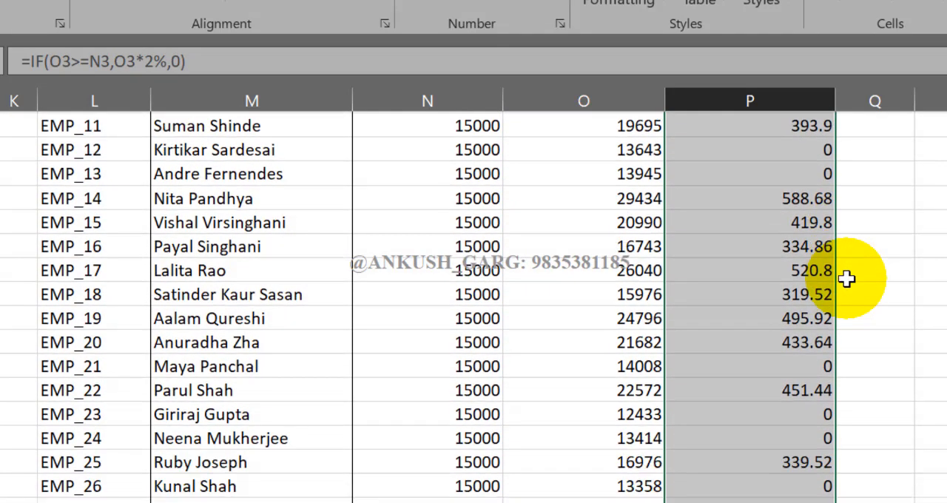
{"action": "left_click", "coordinate": [827, 344]}
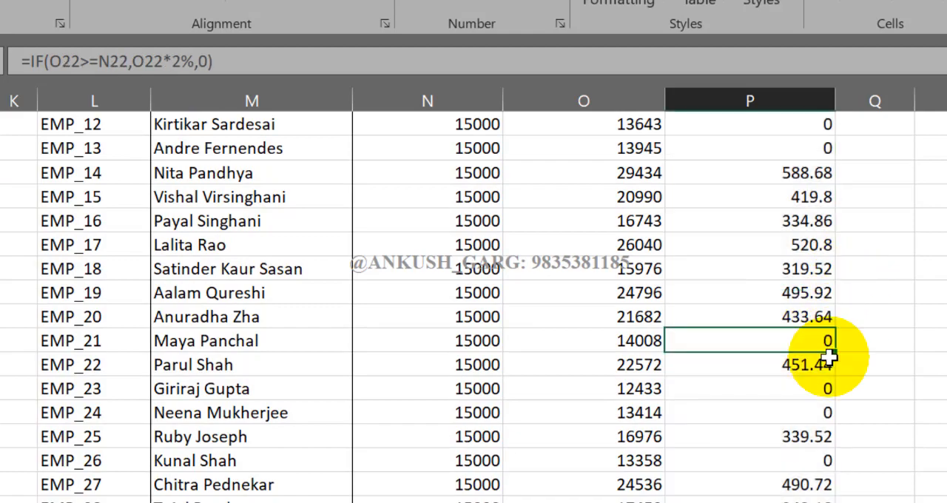
{"action": "scroll", "coordinate": [828, 356], "scroll_direction": "up", "scroll_amount": 4}
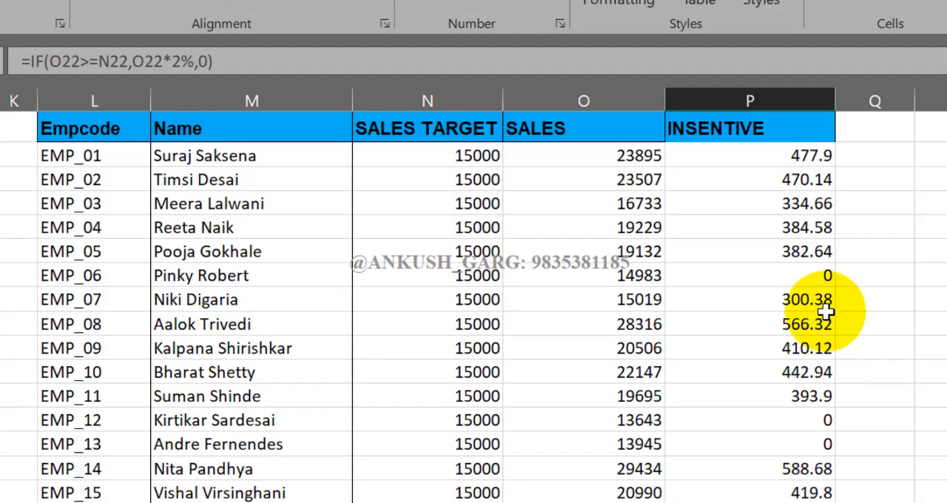
{"action": "left_click", "coordinate": [821, 275]}
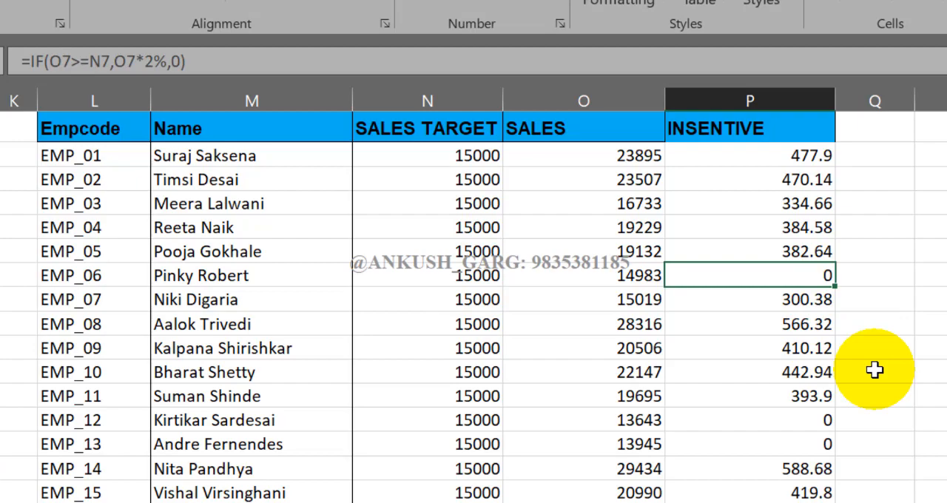
Copy the IF formula from P3 up into P2, replacing the formula there
{"action": "left_click", "coordinate": [830, 181]}
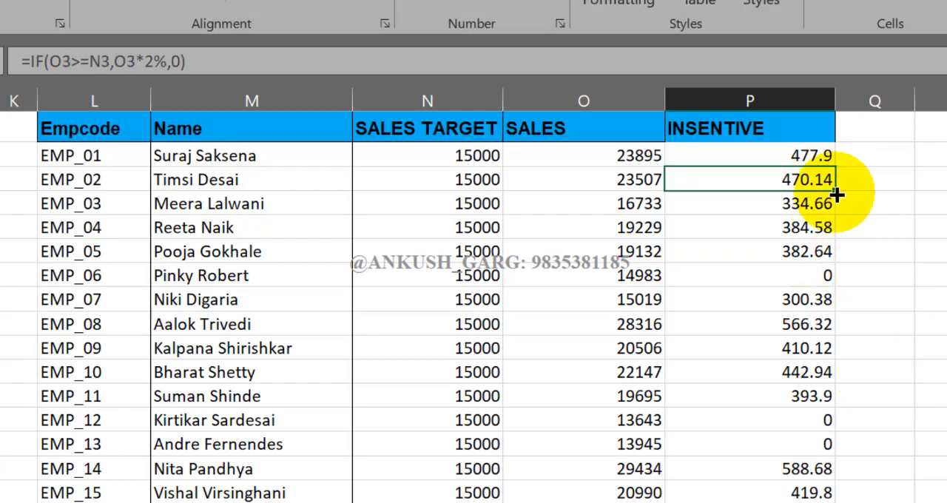
{"action": "left_click_drag", "start_coordinate": [836, 194], "coordinate": [837, 159]}
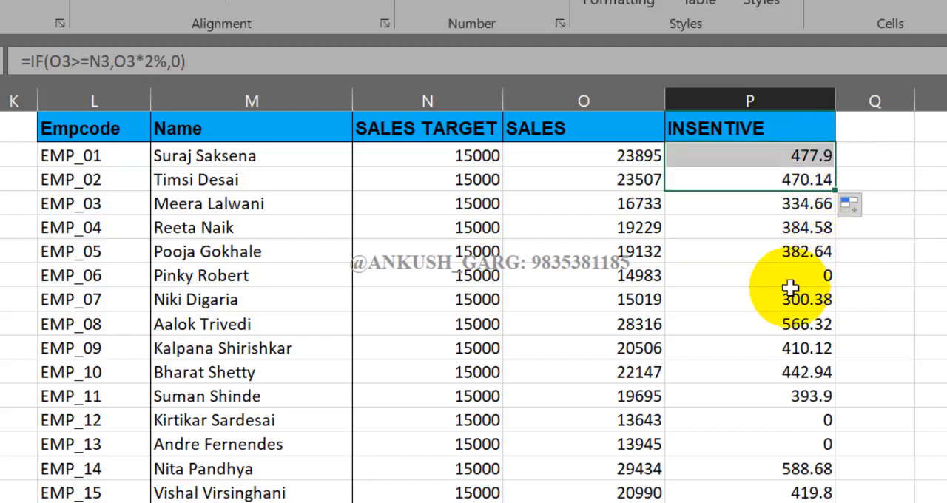
Replace the value if false in the P2 formula with the text "NOT ACHIEVED"
{"action": "double_click", "coordinate": [781, 152]}
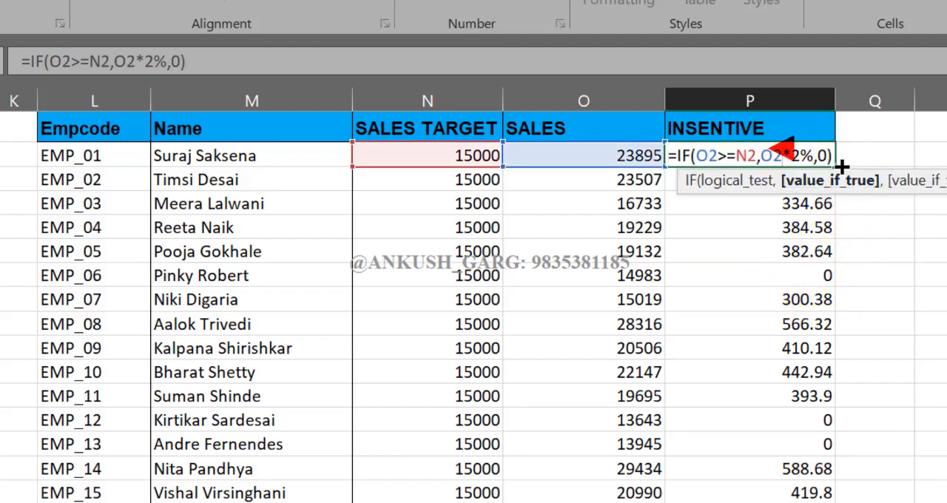
{"action": "left_click", "coordinate": [826, 155]}
{"action": "key", "text": "BackSpace"}
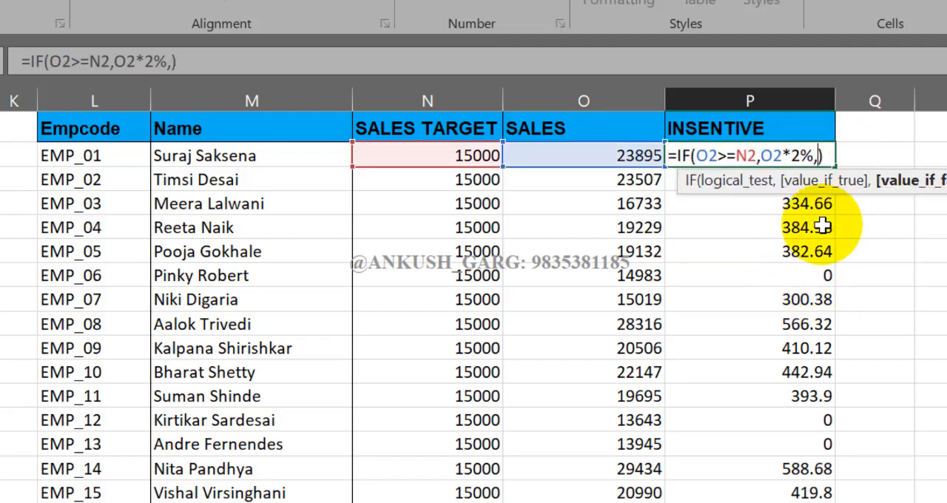
{"action": "type", "text": "\""}
{"action": "type", "text": "NOT ACH"}
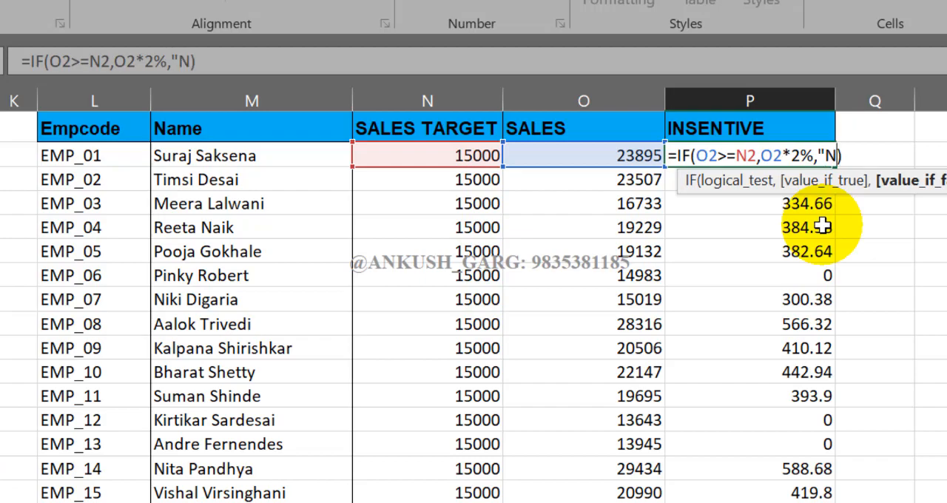
{"action": "type", "text": "IEVED"}
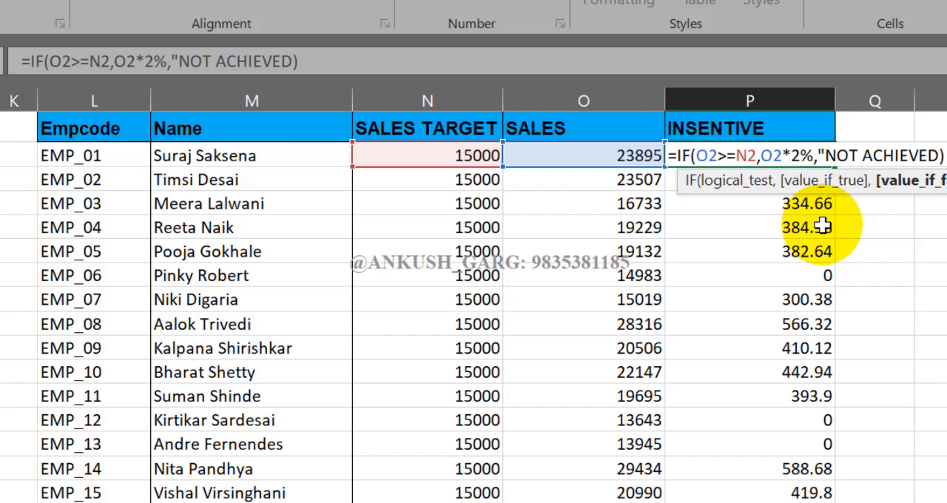
{"action": "key", "text": "Left"}
{"action": "type", "text": "\""}
{"action": "key", "text": "Return"}
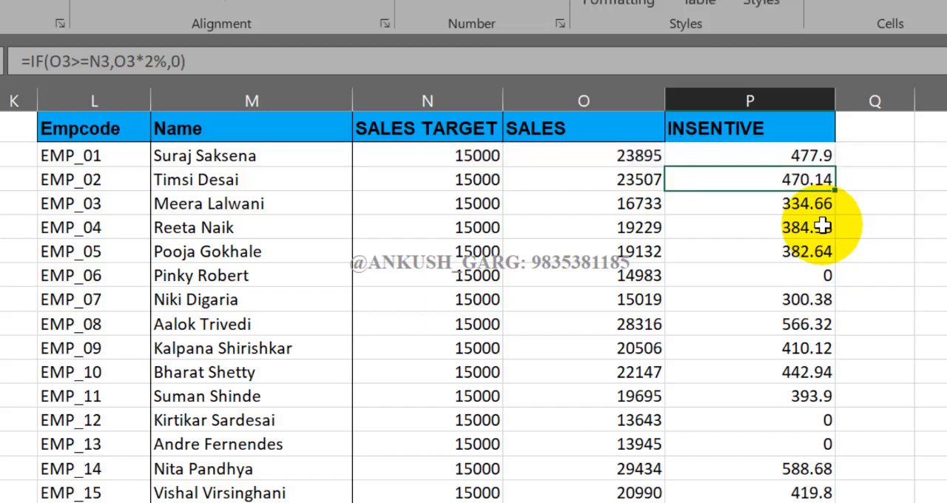
Copy the P2 IF formula down the rest of the INSENTIVE column and check the rows below target
{"action": "left_click", "coordinate": [824, 156]}
{"action": "double_click", "coordinate": [834, 167]}
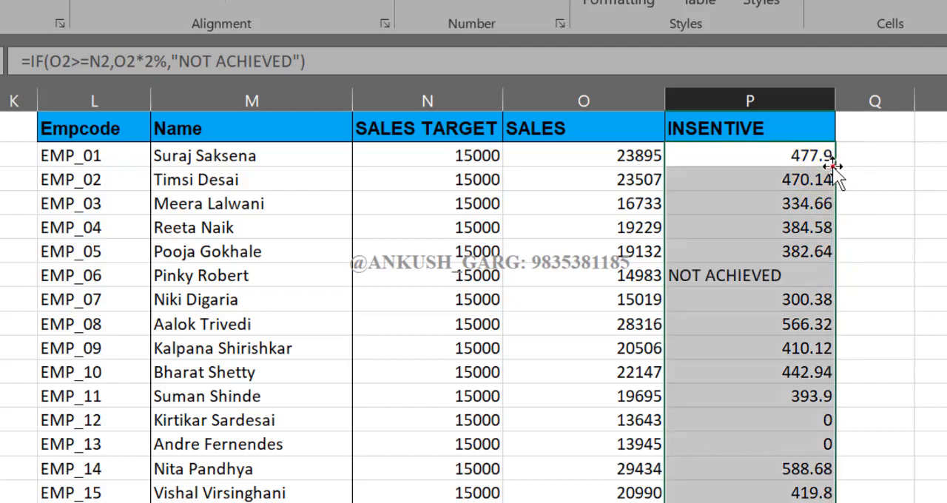
{"action": "left_click", "coordinate": [718, 274]}
{"action": "left_click", "coordinate": [780, 421]}
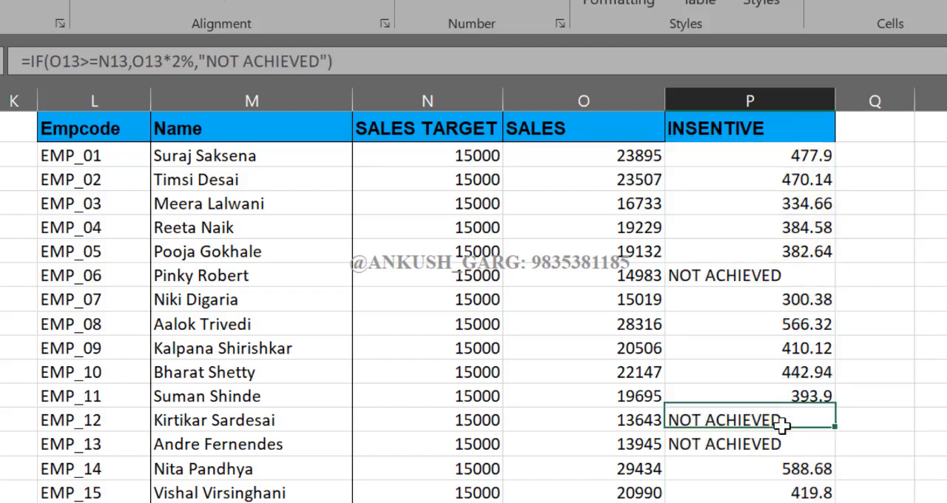
{"action": "left_click", "coordinate": [782, 445]}
Review the IF formula in P2 against the employee names and sales targets, leaving it as it is
{"action": "left_click", "coordinate": [771, 159]}
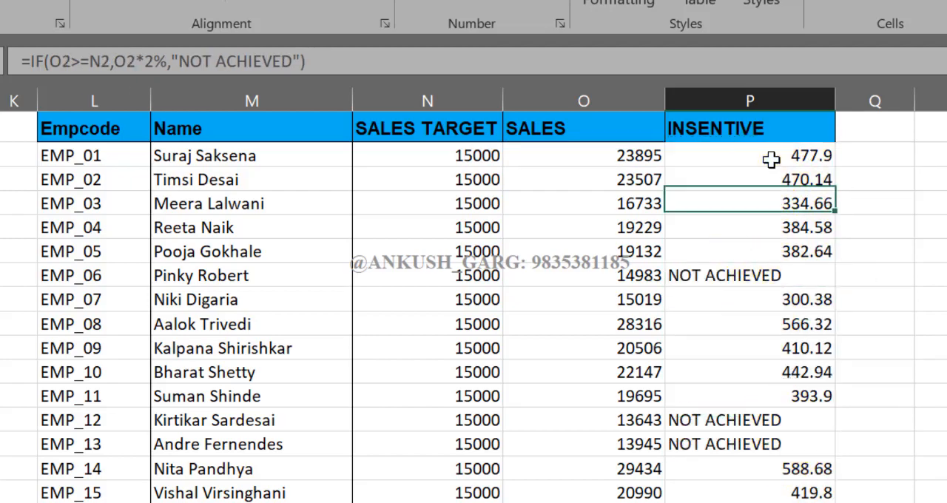
{"action": "double_click", "coordinate": [770, 159]}
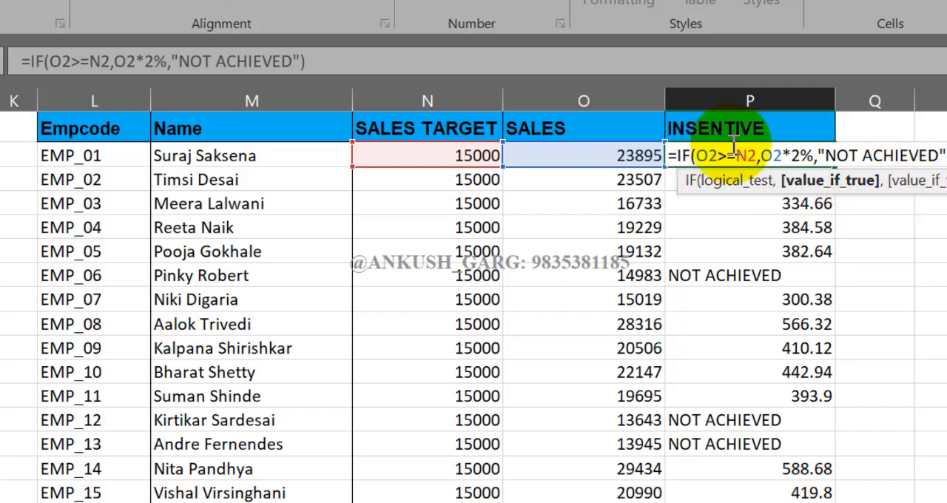
{"action": "key", "text": "Return"}
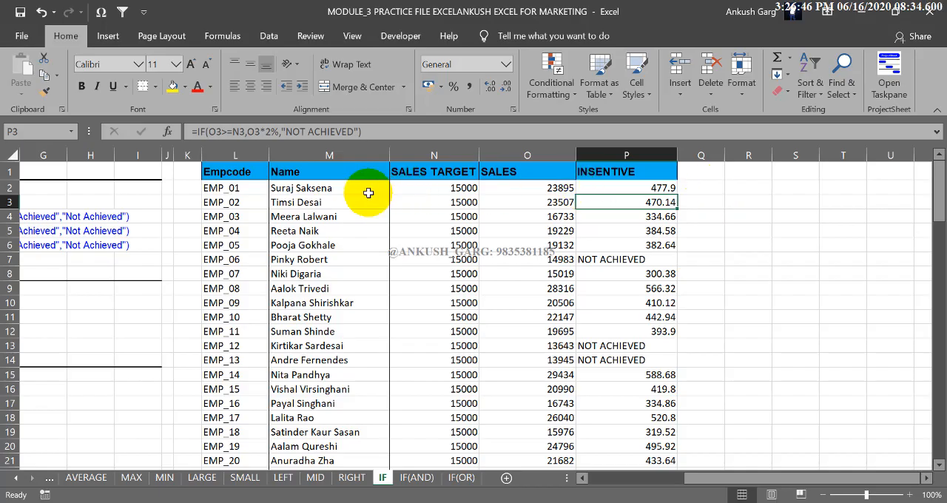
{"action": "left_click_drag", "start_coordinate": [370, 191], "coordinate": [355, 244]}
{"action": "left_click", "coordinate": [435, 217]}
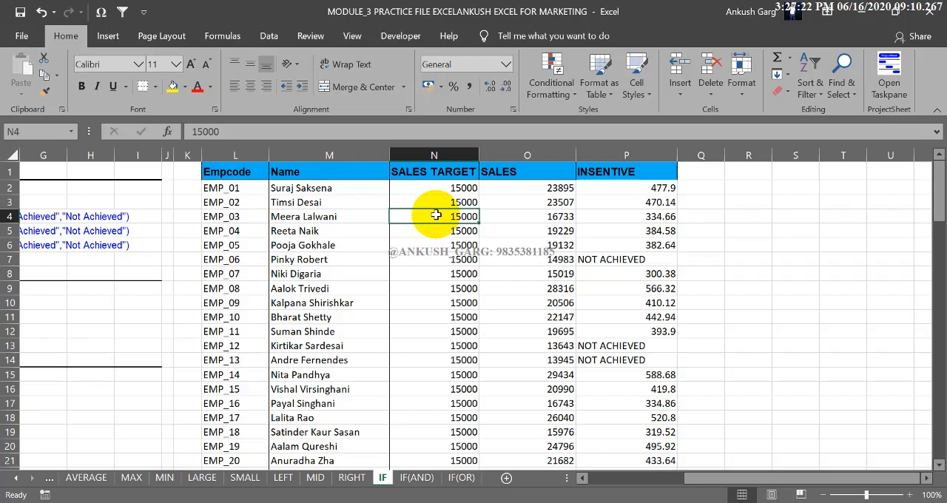
{"action": "left_click", "coordinate": [588, 200]}
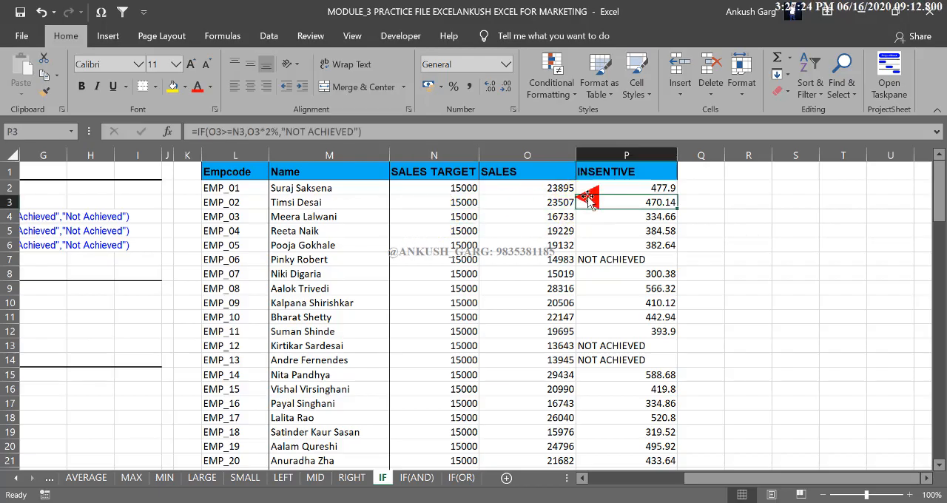
Switch to the IF(AND) sheet and clear the old practice formula from F9
{"action": "left_click", "coordinate": [432, 478]}
{"action": "left_click_drag", "start_coordinate": [730, 478], "coordinate": [623, 484]}
{"action": "left_click", "coordinate": [506, 414]}
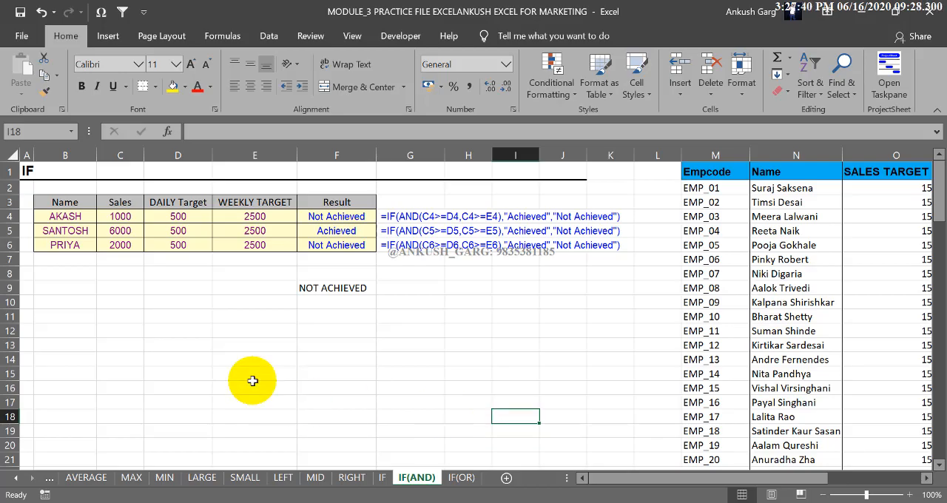
{"action": "left_click", "coordinate": [330, 288]}
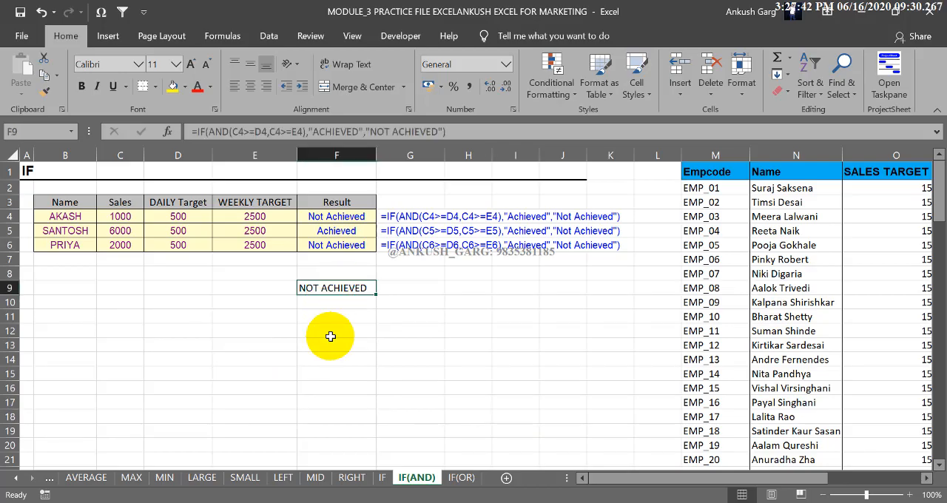
{"action": "key", "text": "Delete"}
Examine the sales, daily target and weekly target values in the sample table
{"action": "left_click_drag", "start_coordinate": [125, 216], "coordinate": [253, 242]}
{"action": "left_click", "coordinate": [792, 216]}
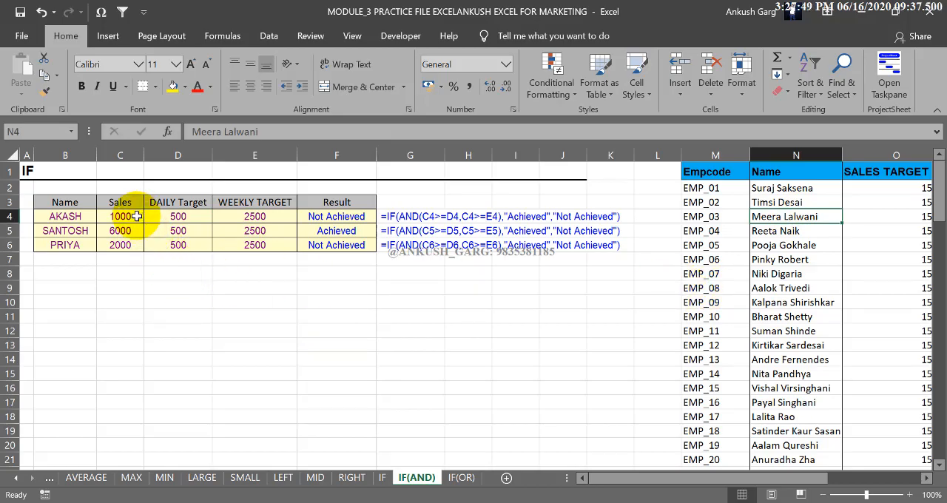
{"action": "left_click", "coordinate": [235, 202]}
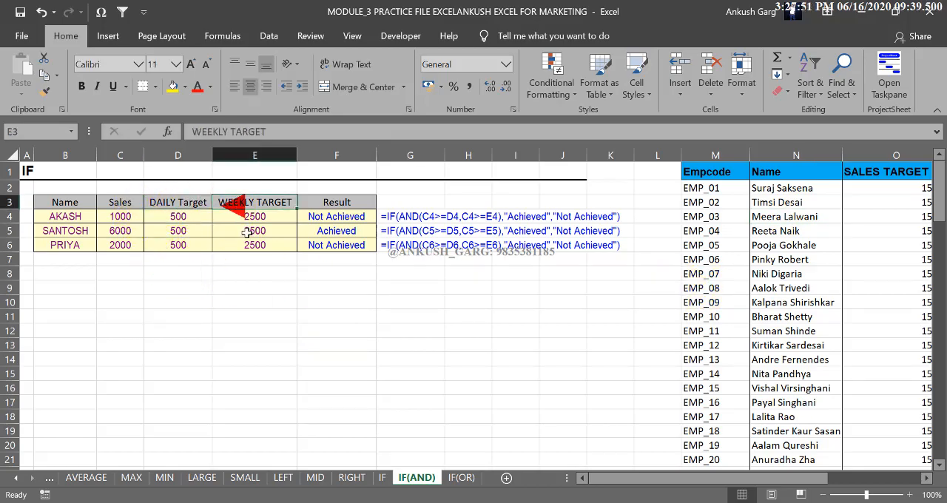
{"action": "left_click", "coordinate": [253, 301]}
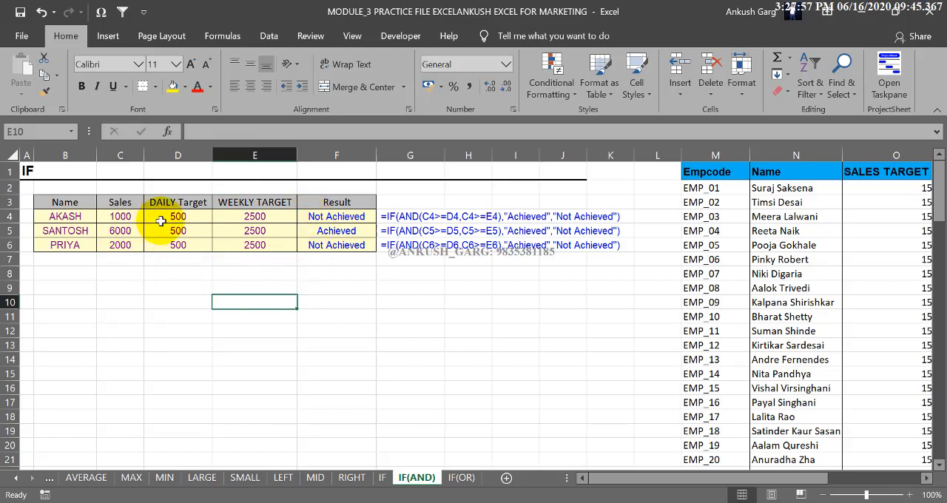
{"action": "left_click_drag", "start_coordinate": [165, 217], "coordinate": [253, 216]}
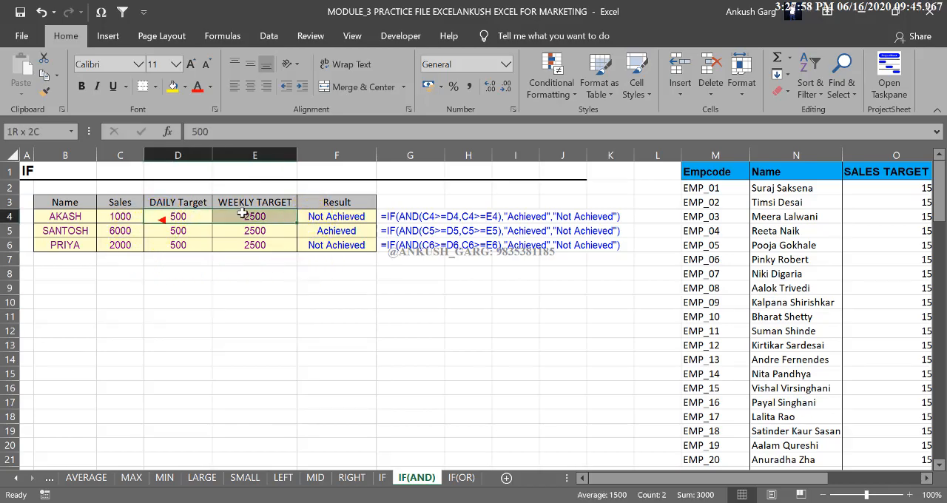
Start an IF formula in E11 with the logical test C4>=D4, comparing sales with the daily target
{"action": "left_click", "coordinate": [273, 317]}
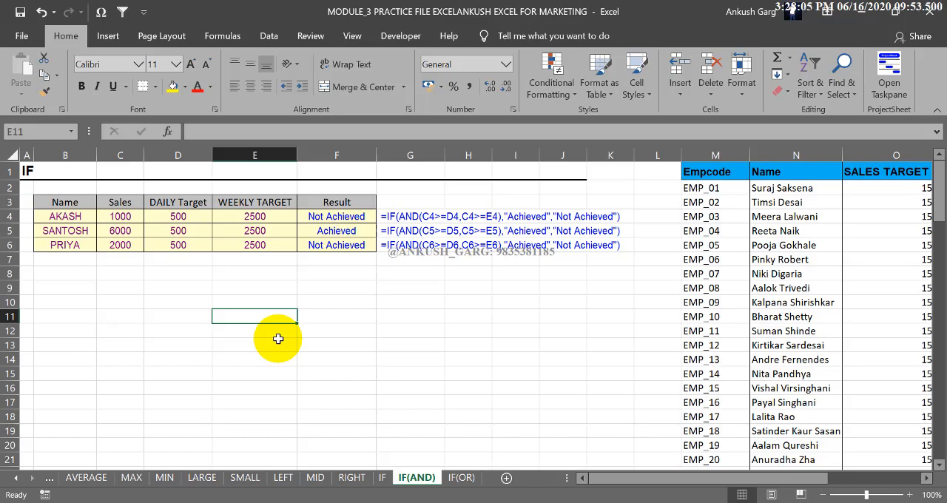
{"action": "type", "text": "=if"}
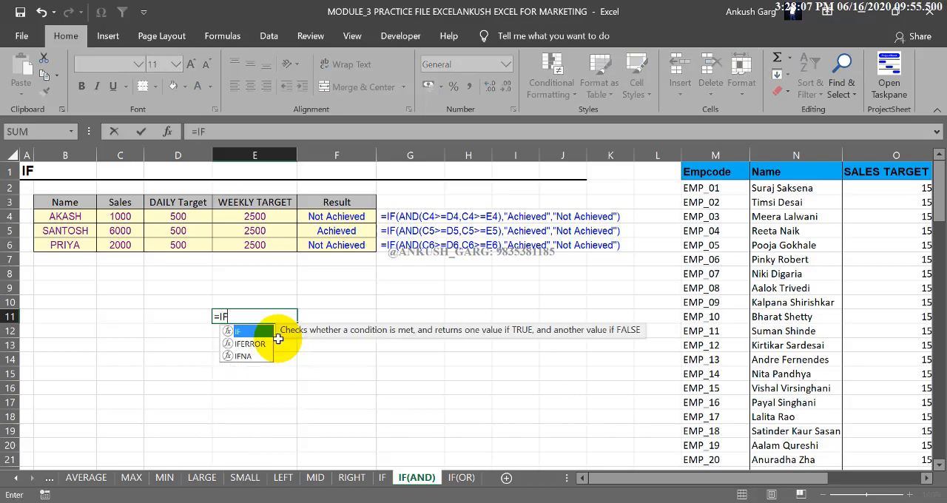
{"action": "key", "text": "Tab"}
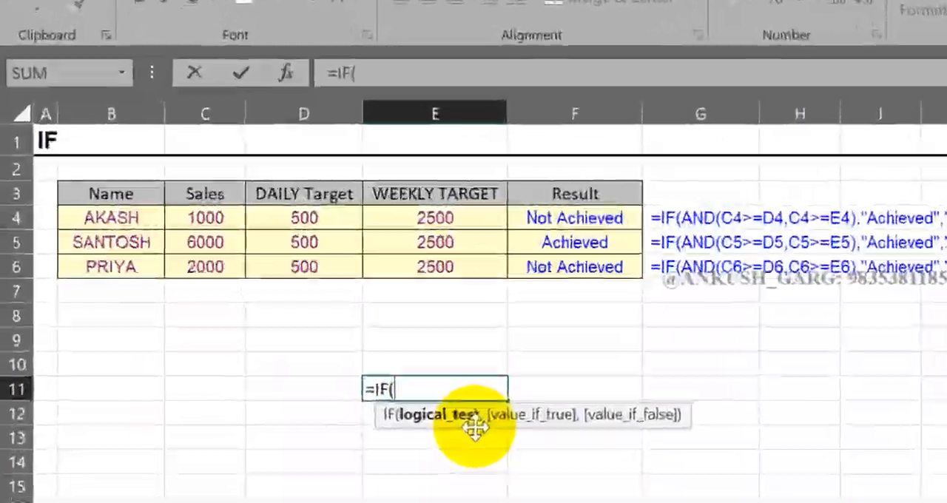
{"action": "left_click", "coordinate": [245, 218]}
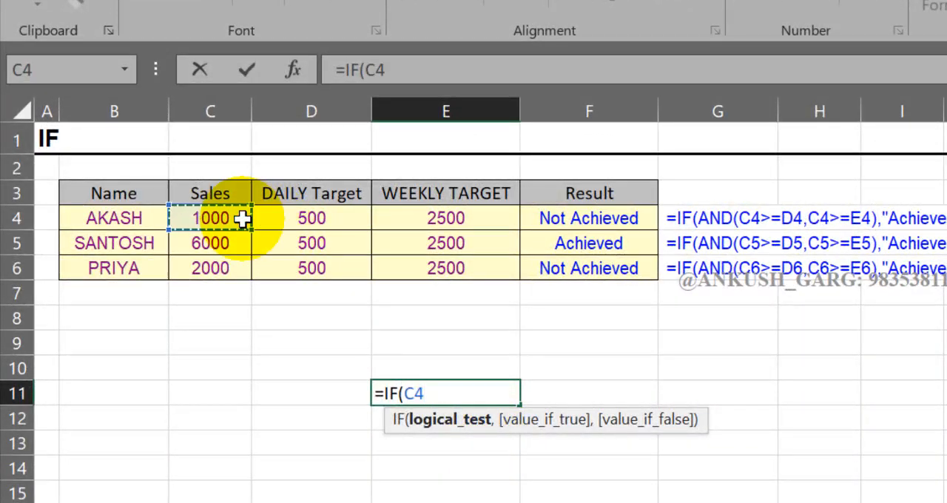
{"action": "type", "text": ">="}
{"action": "left_click", "coordinate": [285, 218]}
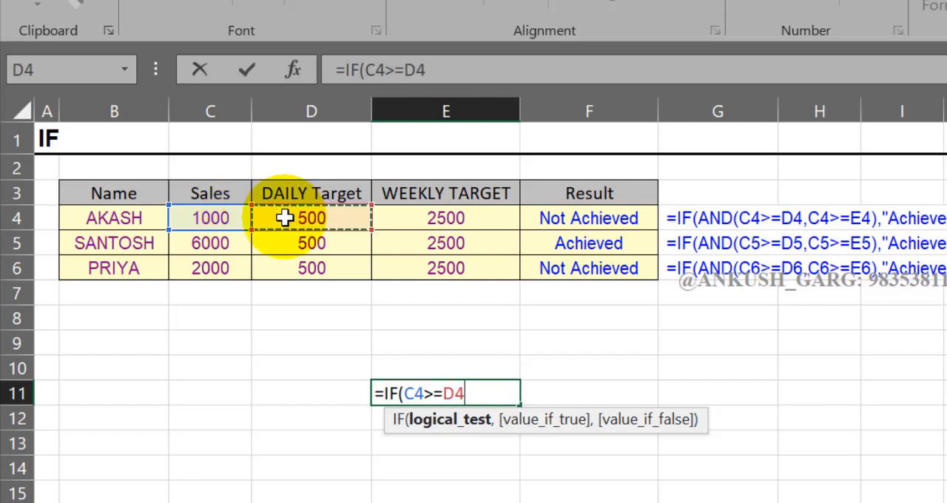
Give the E11 formula "ACH" as its value if true and "NA" as its value if false, and complete it
{"action": "type", "text": ",\""}
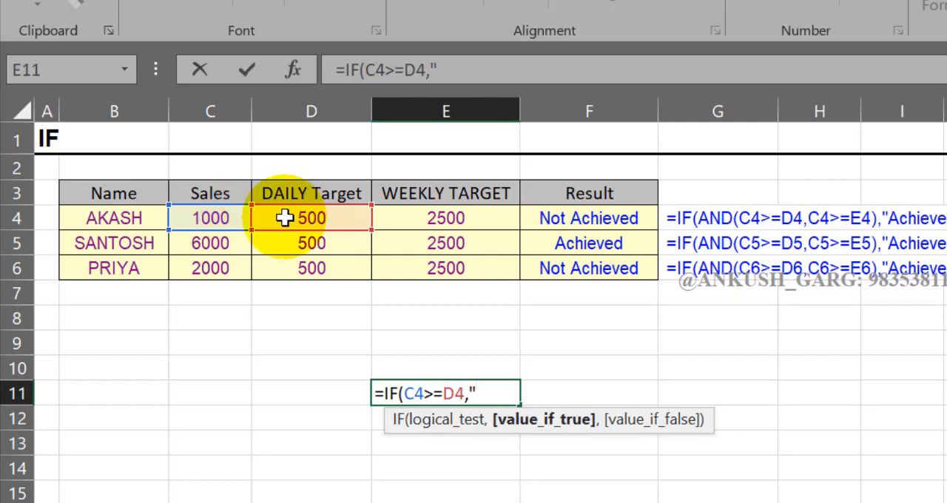
{"action": "type", "text": "ACH\""}
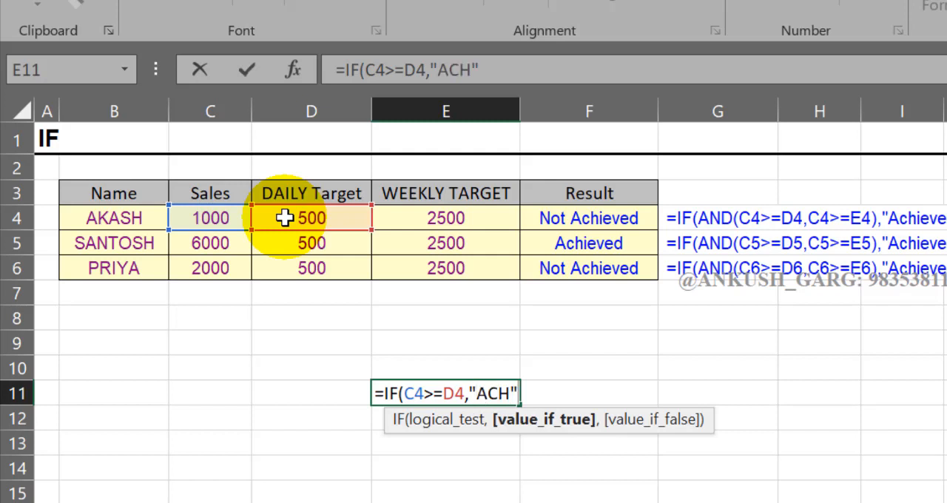
{"action": "type", "text": ","}
{"action": "type", "text": "\"NA\""}
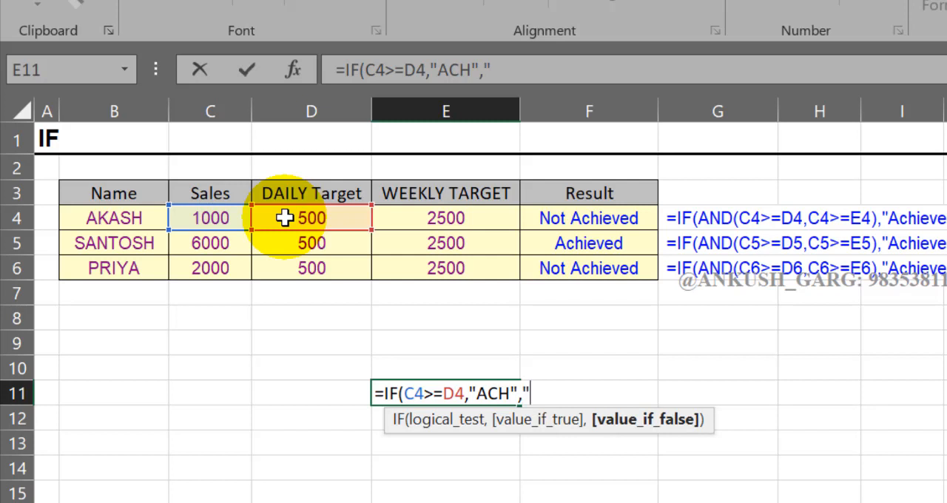
{"action": "type", "text": ")"}
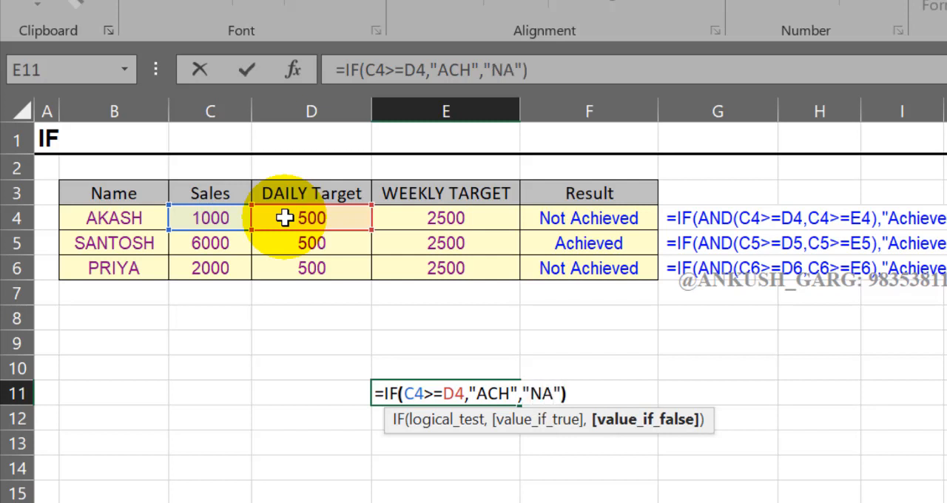
{"action": "key", "text": "Return"}
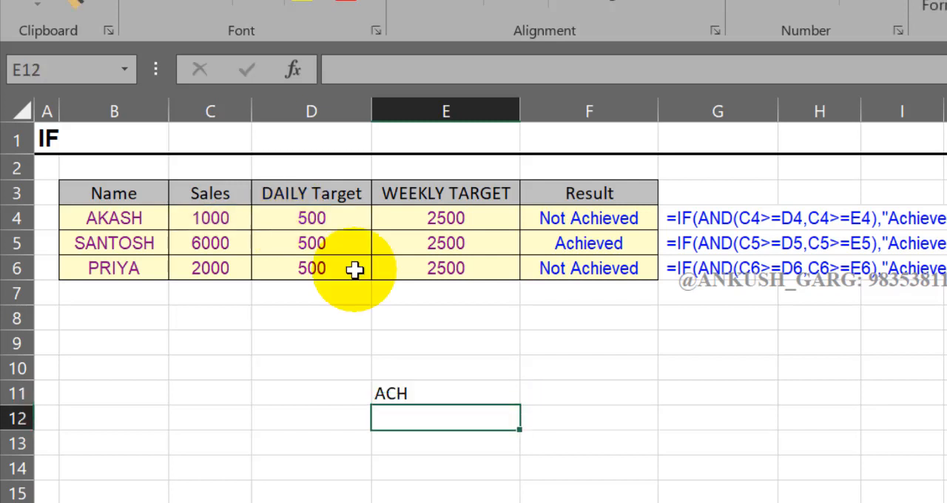
Enter the formula =IF(C4>=E4,"ACH","NA") in F11 to compare sales with the weekly target
{"action": "double_click", "coordinate": [560, 392]}
{"action": "type", "text": "="}
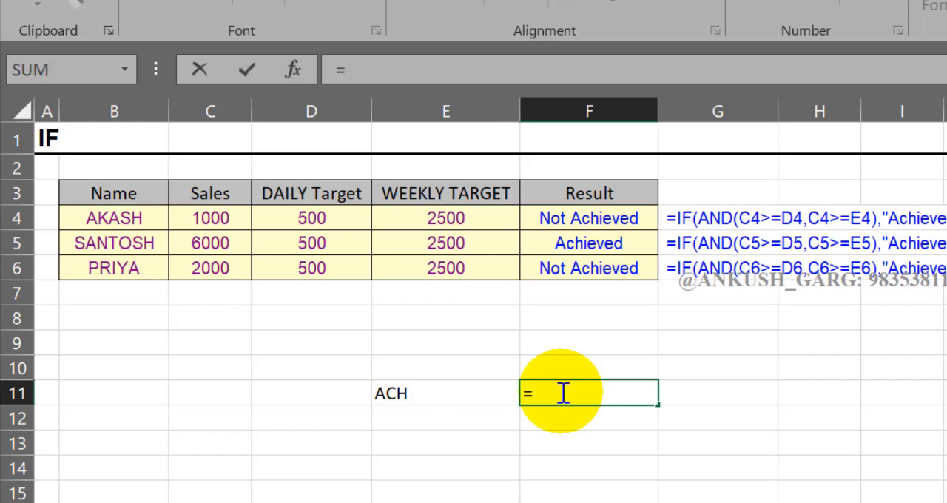
{"action": "type", "text": "IF("}
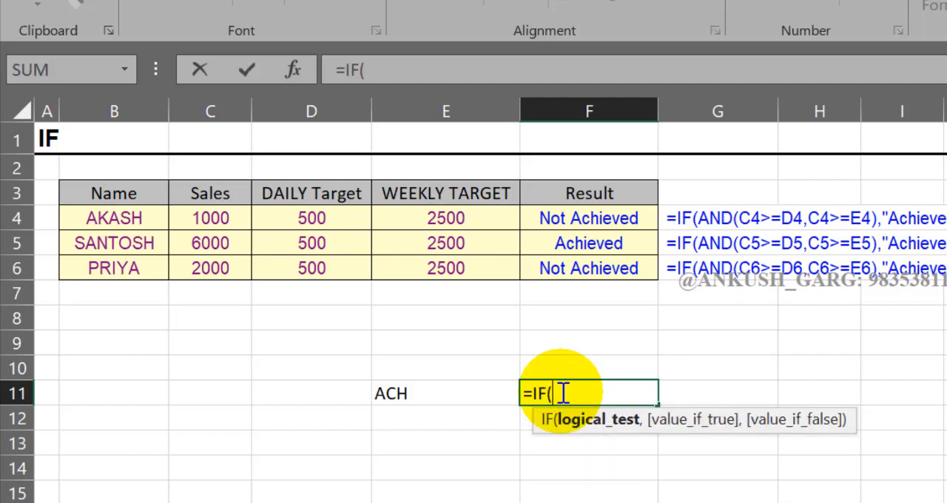
{"action": "left_click", "coordinate": [245, 217]}
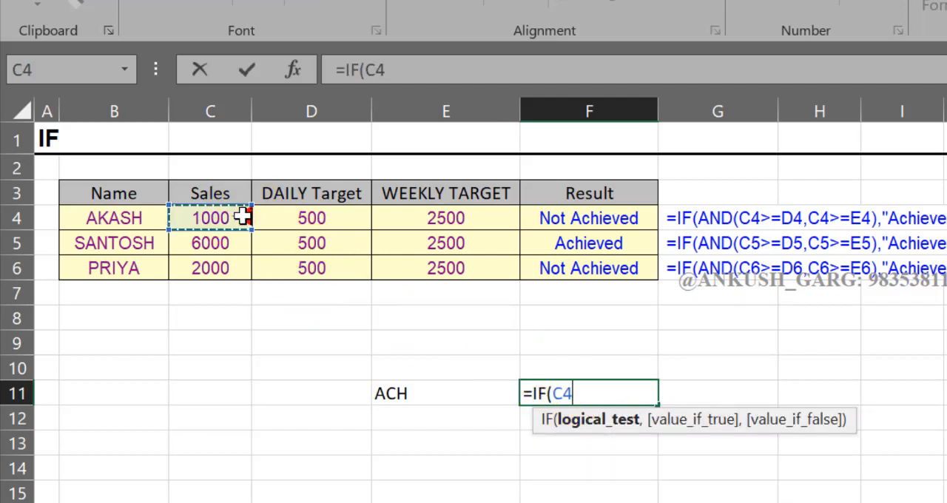
{"action": "type", "text": ">="}
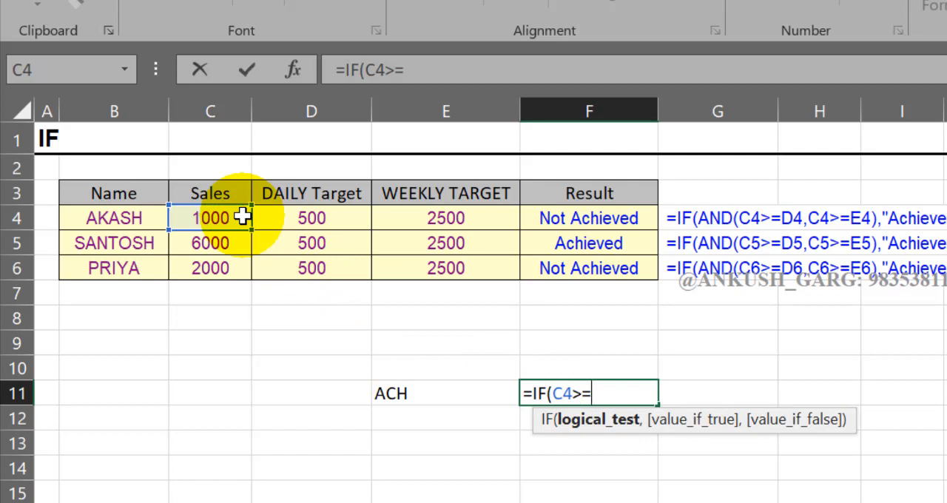
{"action": "left_click", "coordinate": [453, 217]}
{"action": "type", "text": ","}
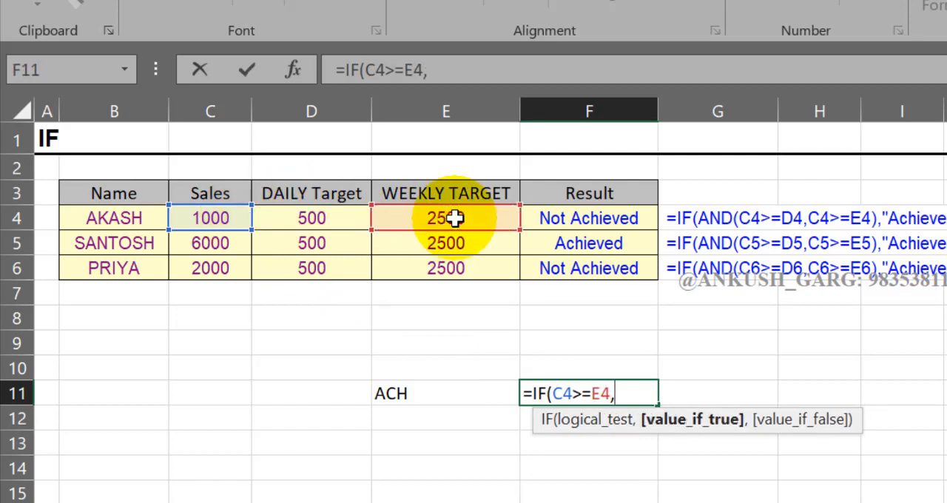
{"action": "type", "text": "\"AC"}
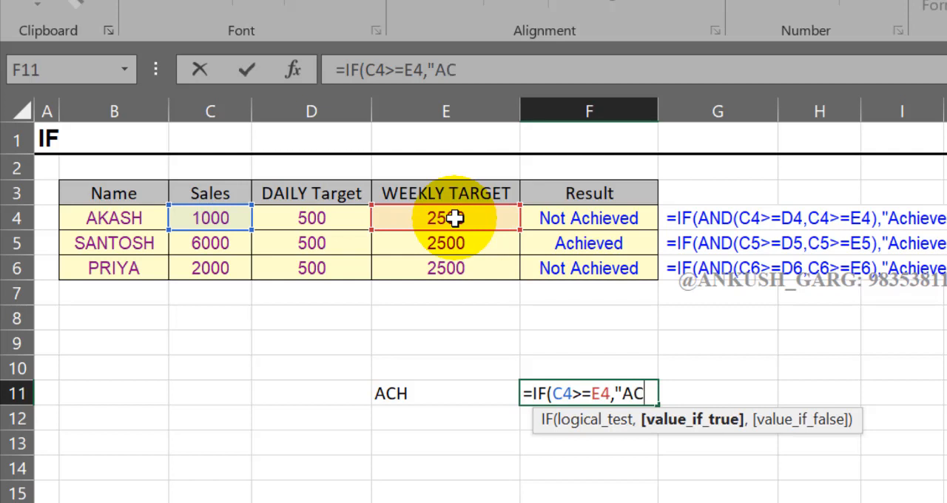
{"action": "type", "text": "H\","}
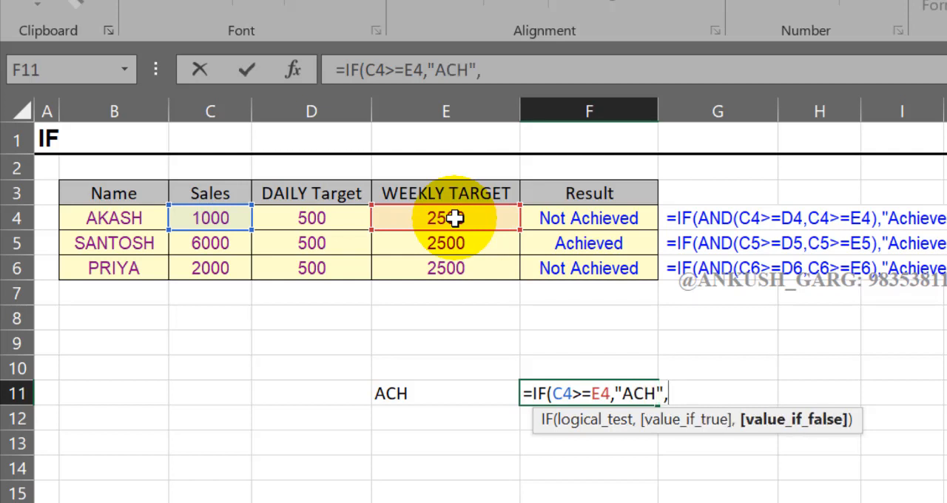
{"action": "type", "text": "\"NA\")"}
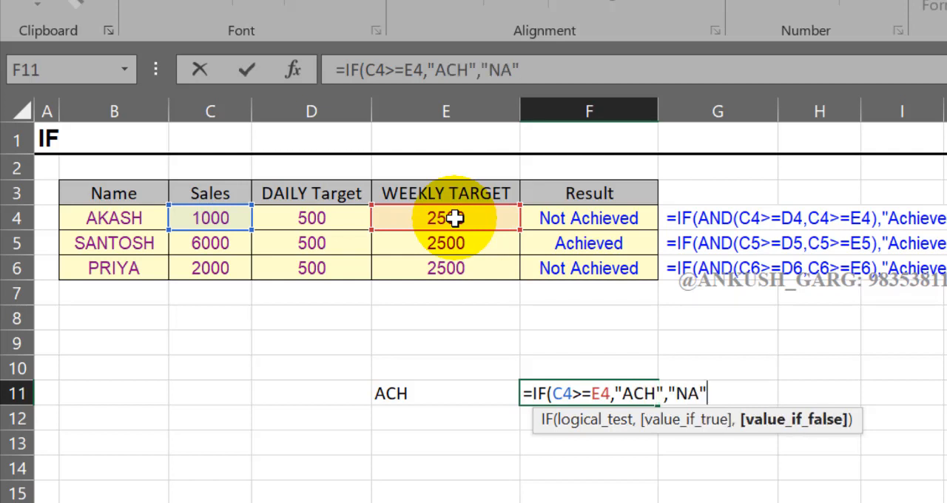
{"action": "key", "text": "Return"}
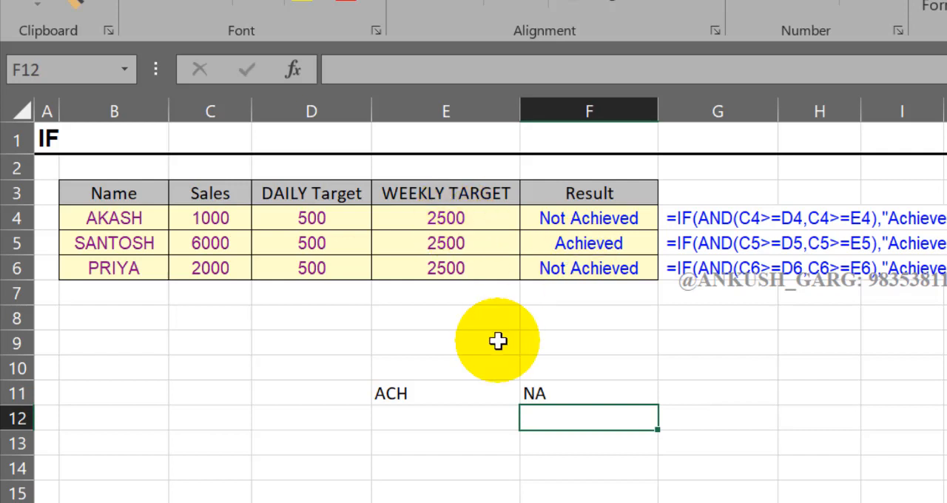
Review the two separate IF results in E11 and F11 and delete both formulas
{"action": "left_click", "coordinate": [507, 387]}
{"action": "left_click", "coordinate": [527, 392]}
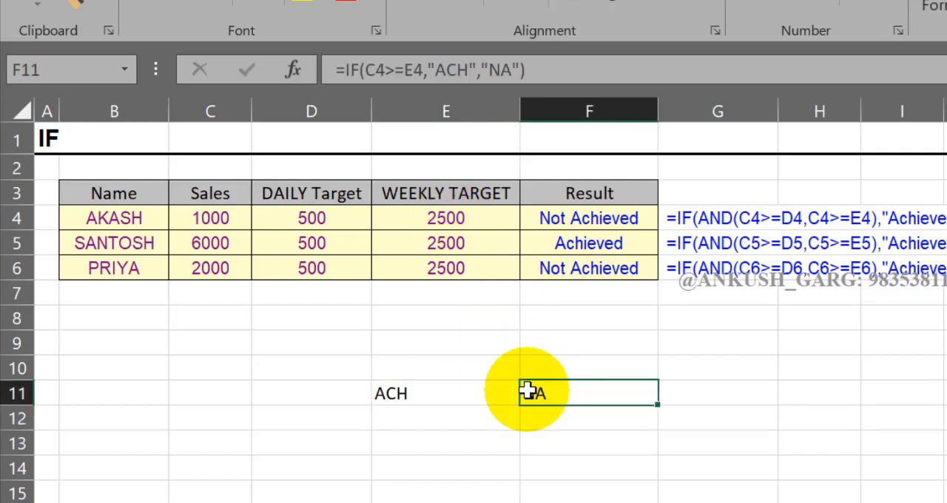
{"action": "left_click_drag", "start_coordinate": [489, 393], "coordinate": [545, 393]}
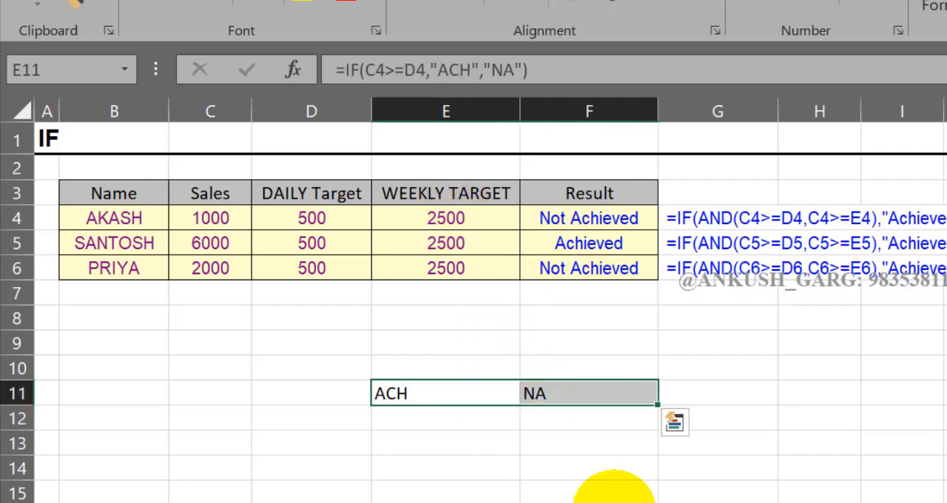
{"action": "key", "text": "Delete"}
{"action": "left_click", "coordinate": [461, 416]}
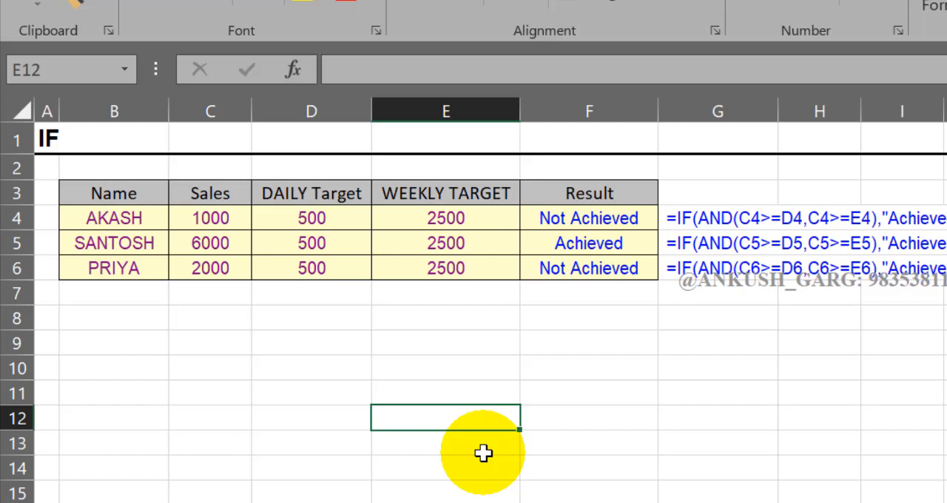
Start an IF formula with a nested AND function in cell E12
{"action": "type", "text": "=IF(A"}
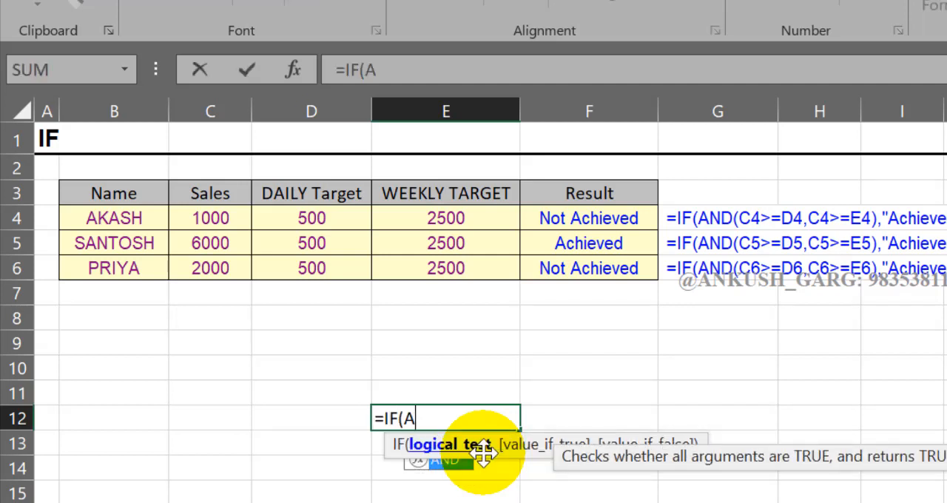
{"action": "type", "text": "ND("}
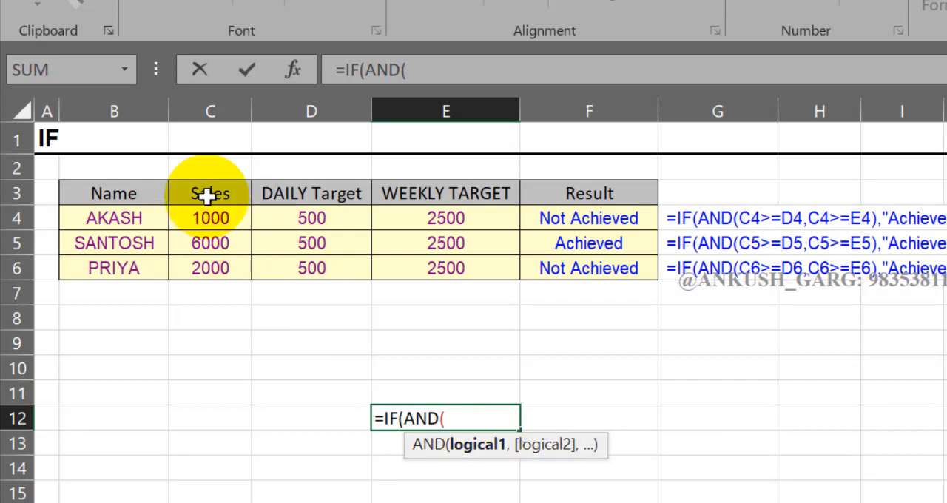
{"action": "left_click_drag", "start_coordinate": [207, 192], "coordinate": [281, 255]}
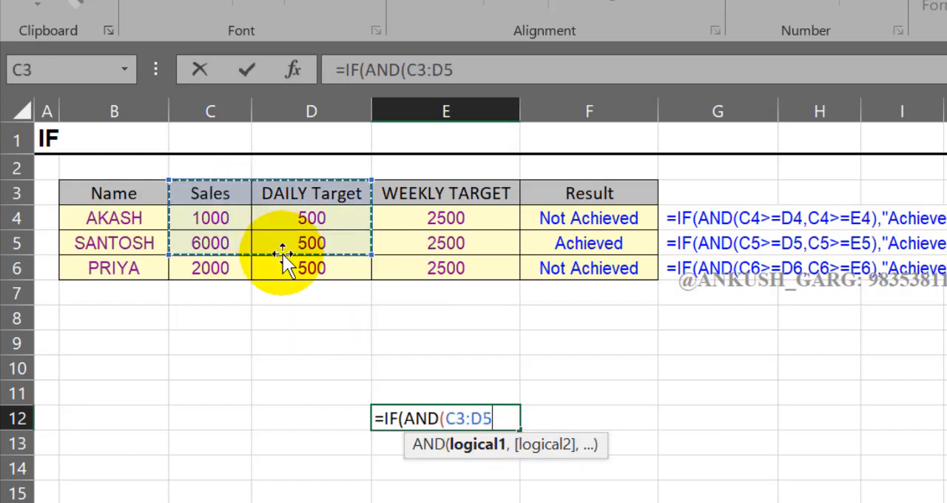
{"action": "left_click", "coordinate": [311, 187]}
{"action": "left_click", "coordinate": [422, 193]}
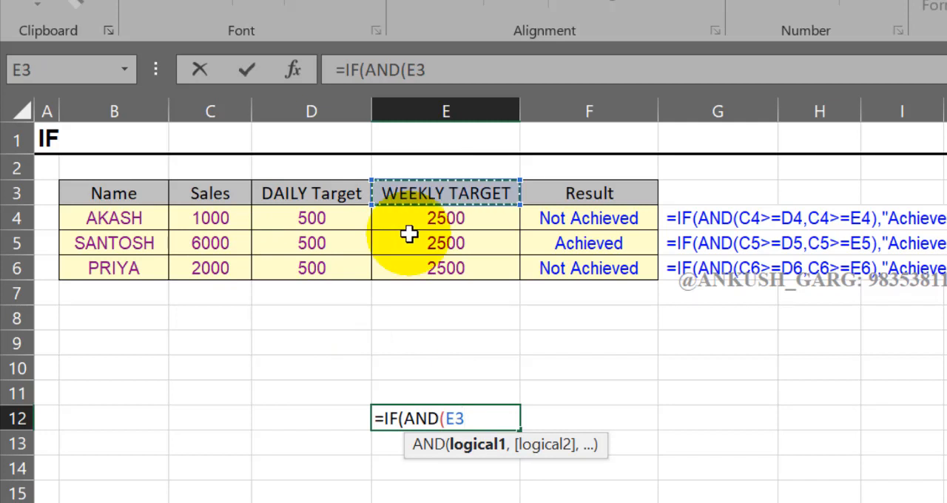
{"action": "left_click", "coordinate": [244, 194]}
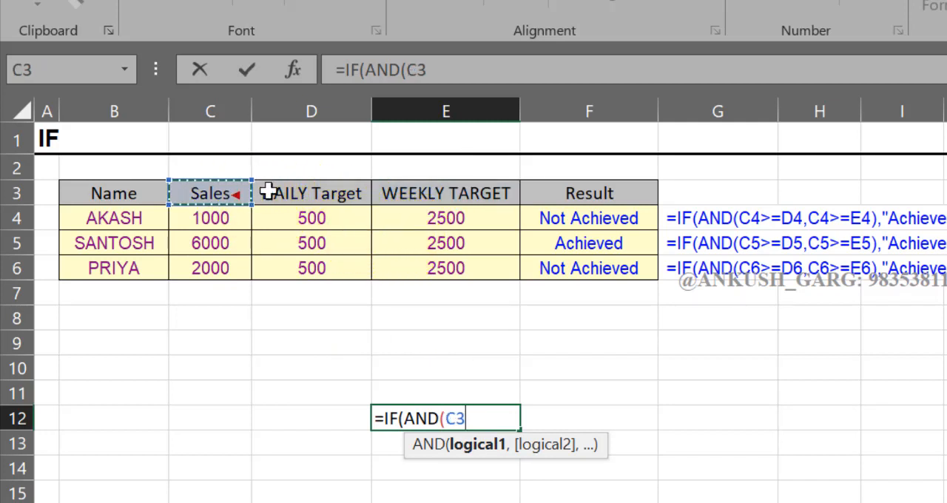
{"action": "left_click", "coordinate": [314, 194]}
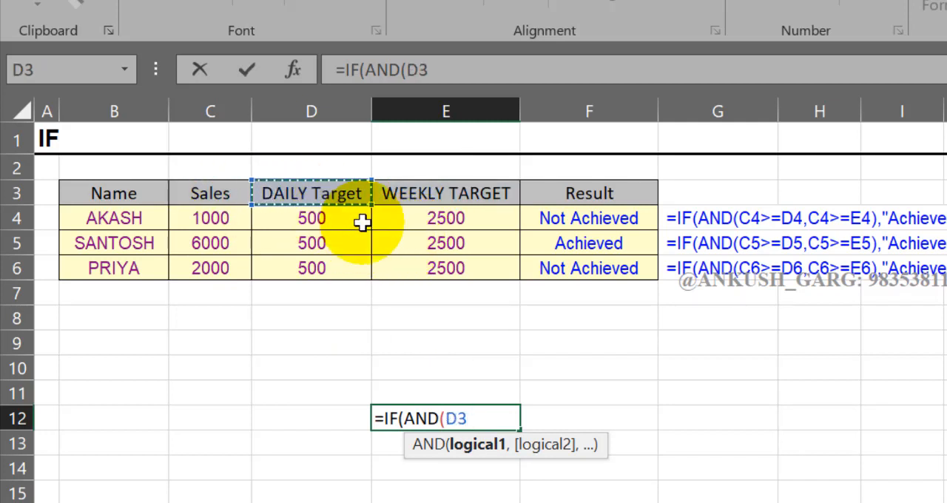
{"action": "left_click", "coordinate": [209, 194]}
{"action": "left_click", "coordinate": [427, 196]}
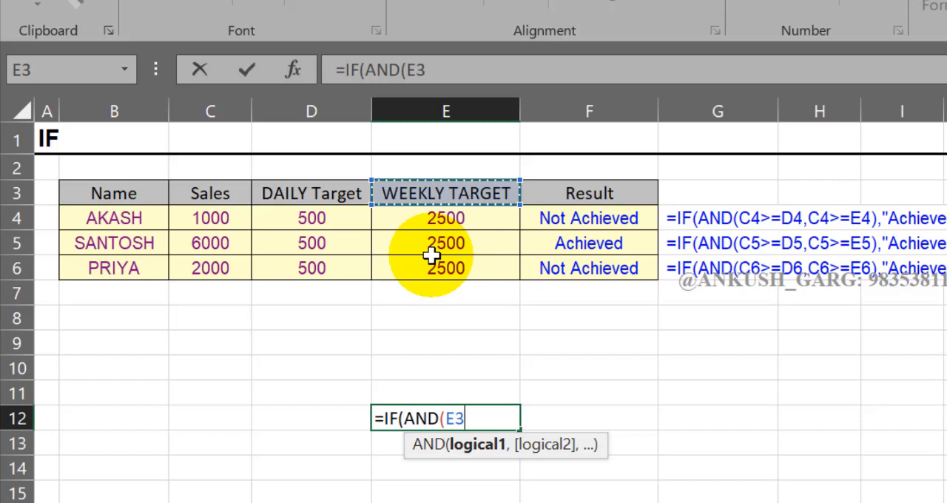
{"action": "key", "text": "BackSpace"}
{"action": "key", "text": "BackSpace"}
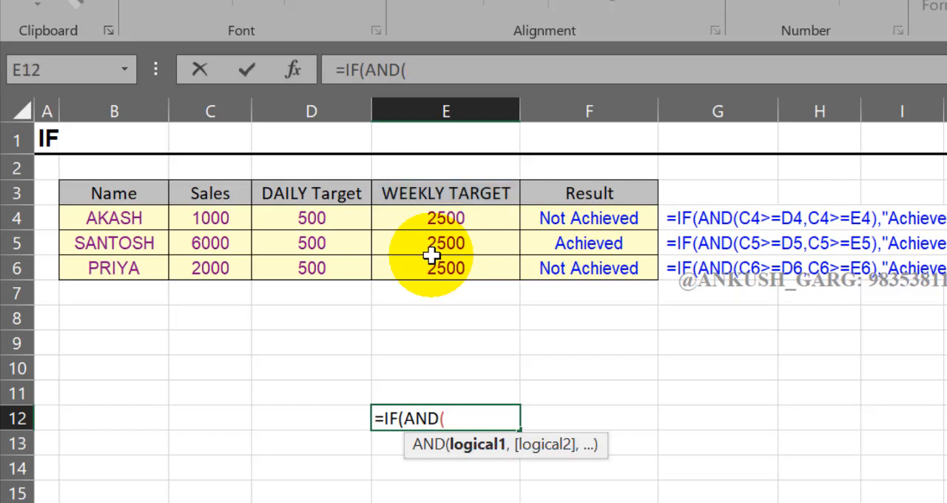
Give the AND function in E12 the conditions C4>=D4 and C4>=E4, comparing sales with the daily and weekly targets
{"action": "left_click", "coordinate": [193, 224]}
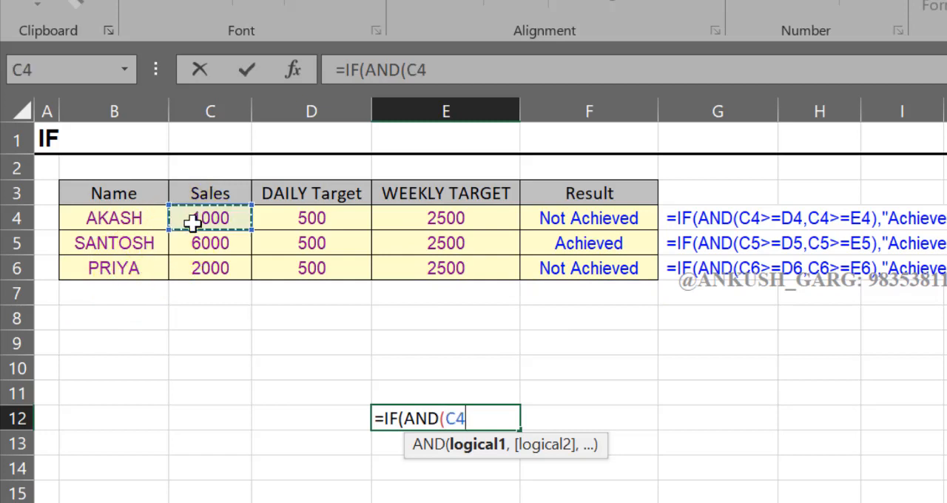
{"action": "type", "text": ">="}
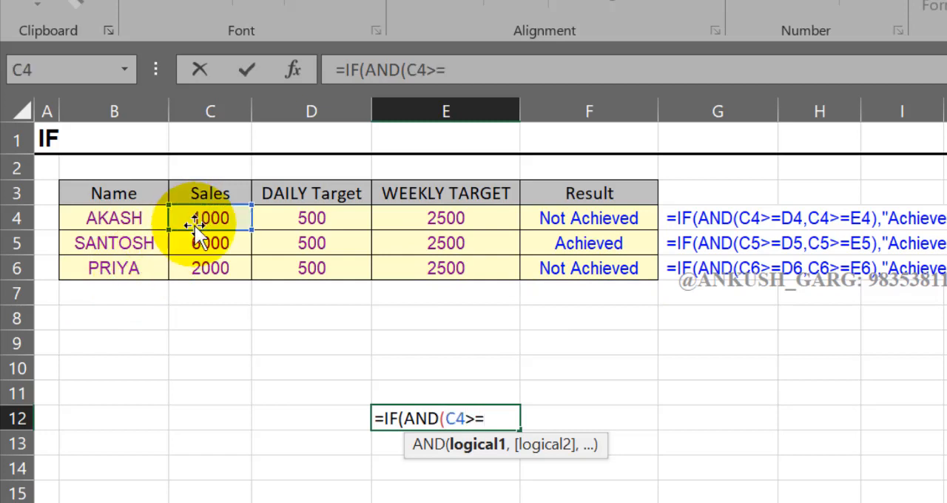
{"action": "left_click", "coordinate": [337, 214]}
{"action": "type", "text": ","}
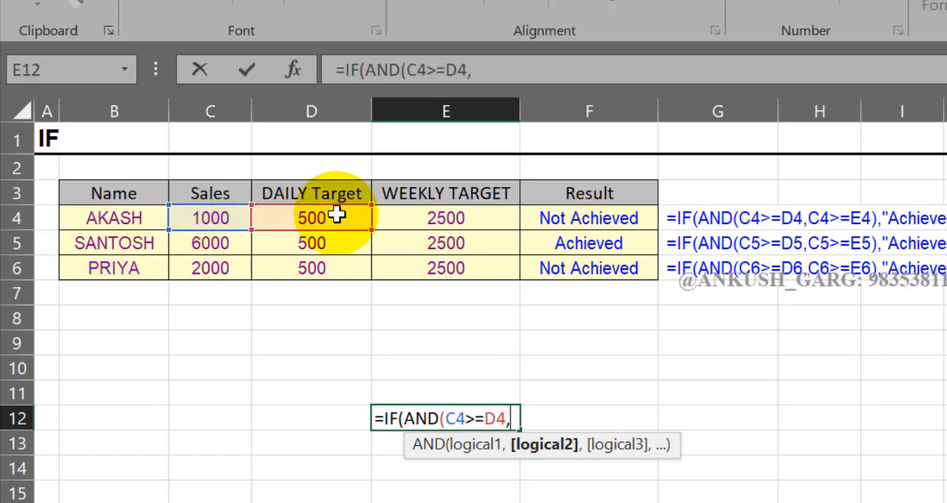
{"action": "left_click", "coordinate": [223, 217]}
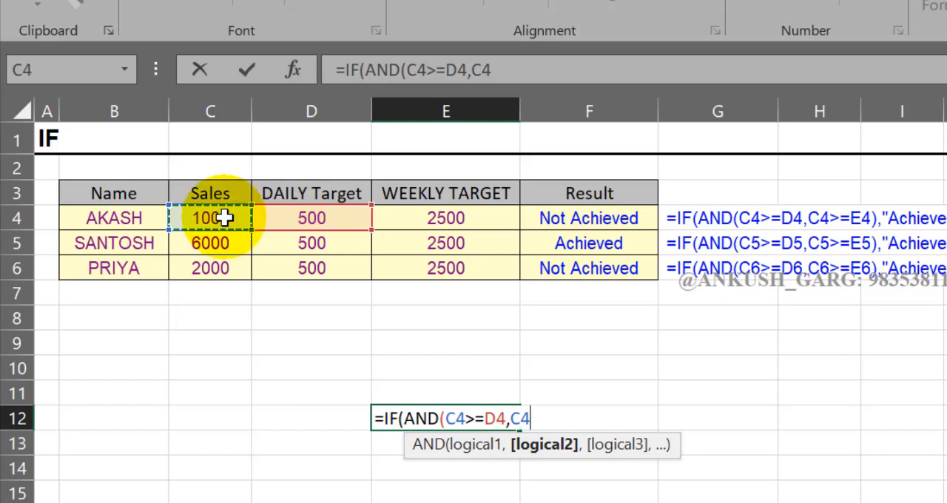
{"action": "type", "text": ">="}
{"action": "left_click", "coordinate": [424, 222]}
{"action": "type", "text": ")"}
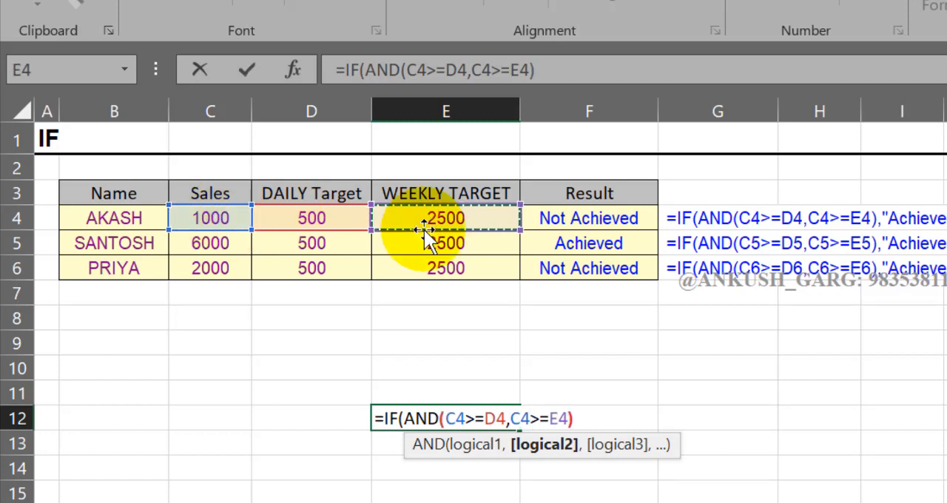
{"action": "type", "text": ",\"A"}
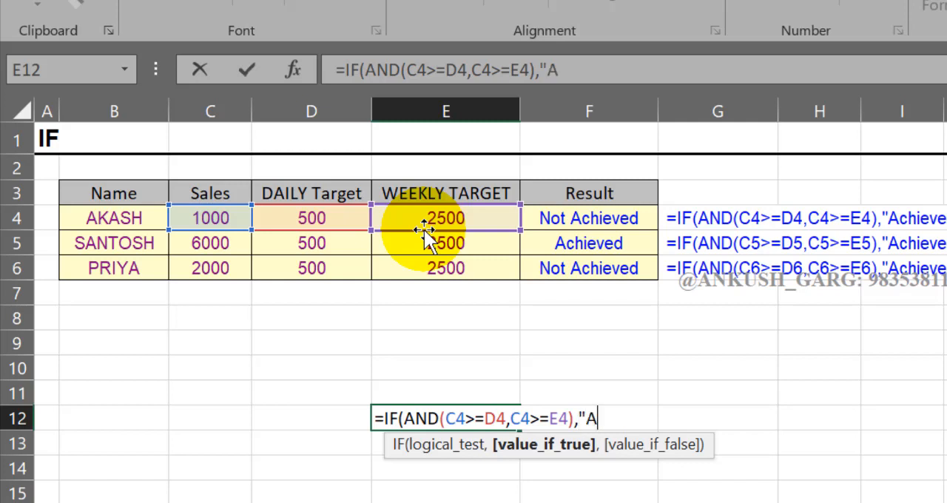
Set the E12 formula's value if true to "ACHIEVED" and its value if false to "NA", and complete it
{"action": "type", "text": "CHIEVED\""}
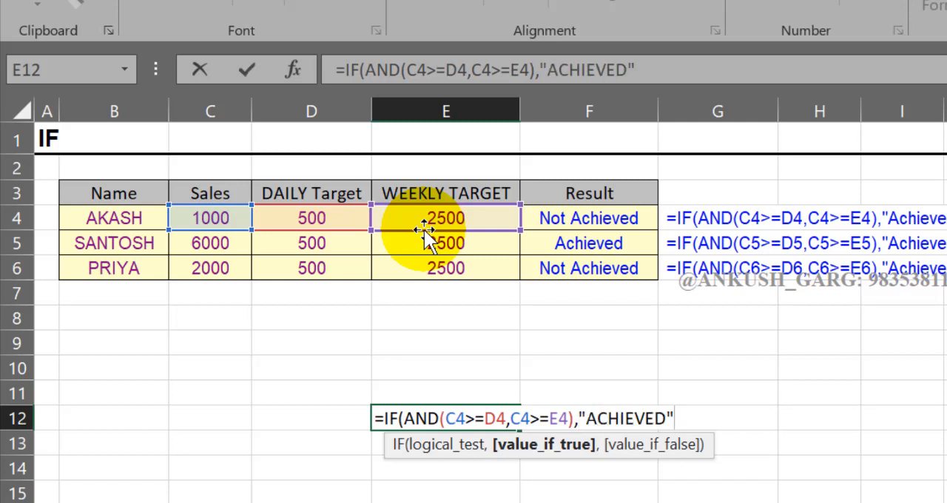
{"action": "type", "text": ",\"NA"}
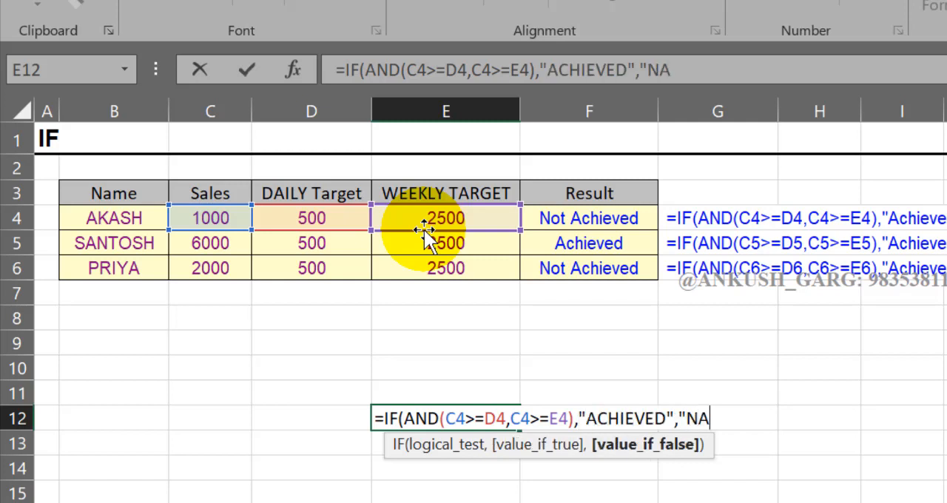
{"action": "type", "text": "\")"}
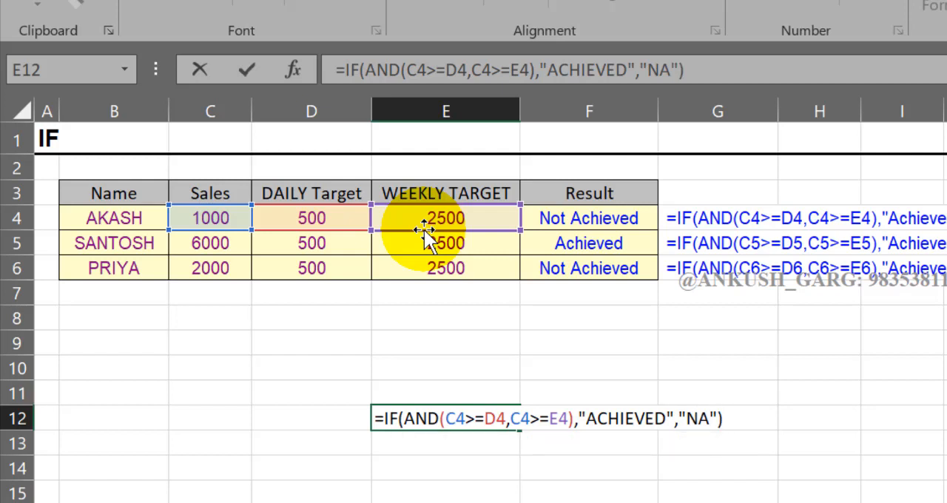
{"action": "key", "text": "Return"}
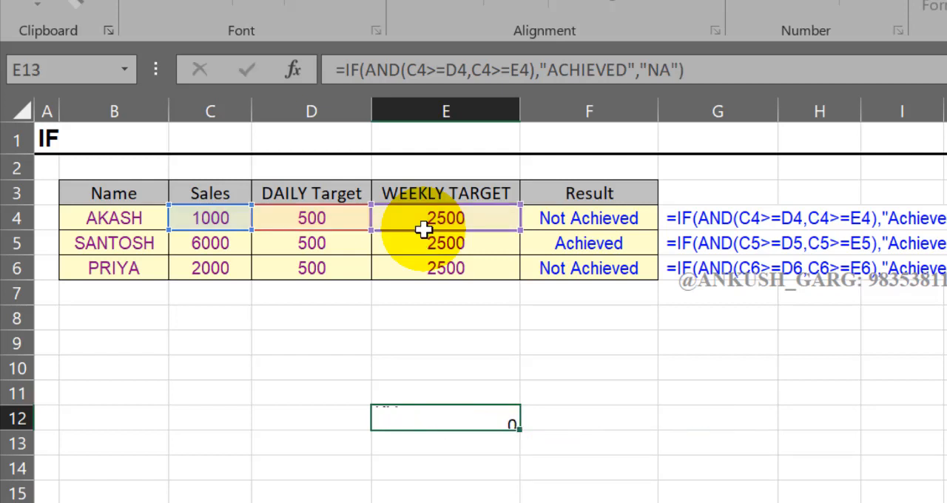
Compare the E12 result with the sales, daily target and weekly target in row 4, and delete the E12 formula
{"action": "right_click", "coordinate": [423, 225]}
{"action": "left_click", "coordinate": [392, 409]}
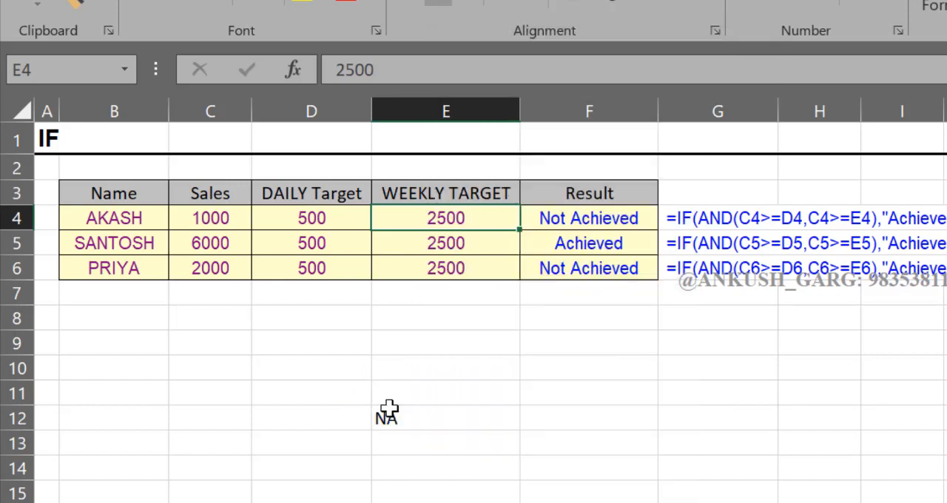
{"action": "left_click", "coordinate": [426, 417]}
{"action": "left_click", "coordinate": [227, 215]}
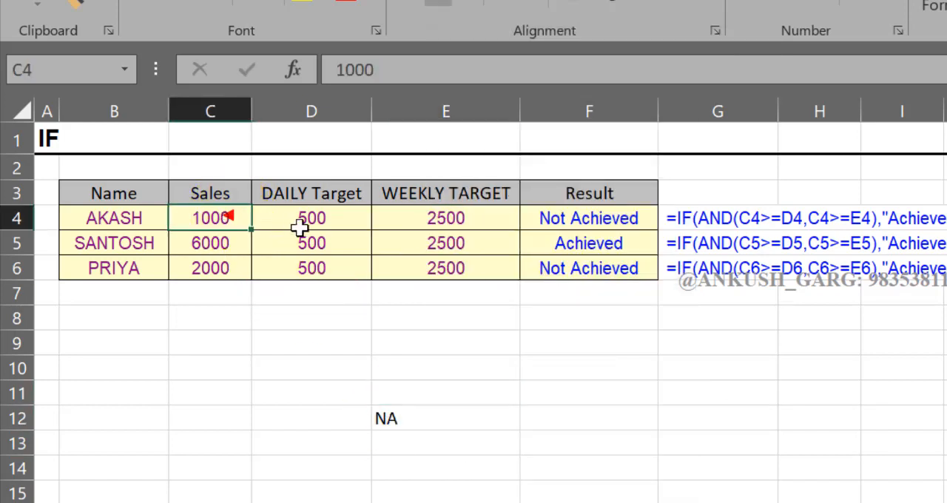
{"action": "left_click", "coordinate": [303, 225]}
{"action": "left_click", "coordinate": [488, 224]}
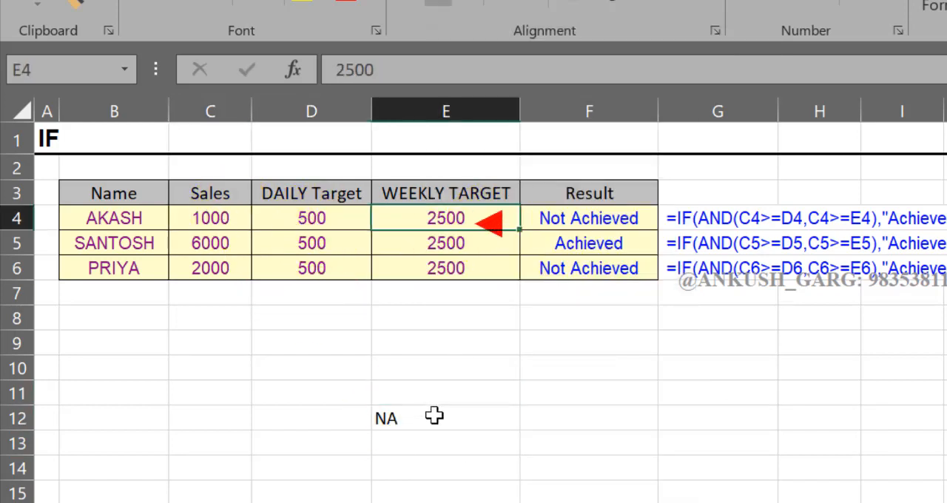
{"action": "left_click", "coordinate": [433, 416]}
{"action": "left_click", "coordinate": [434, 416]}
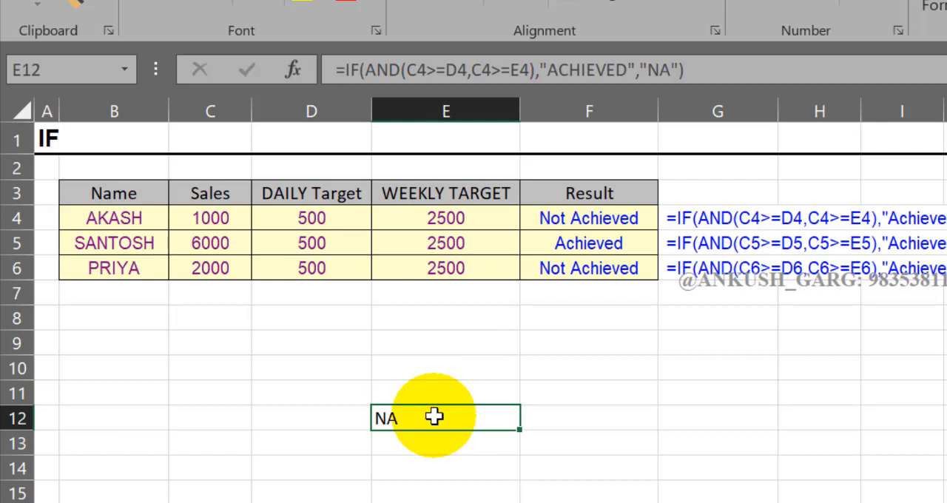
{"action": "key", "text": "Delete"}
Start an IF formula with a nested AND function in R2, the first INSENTIVE cell of the employee table
{"action": "left_click", "coordinate": [926, 478]}
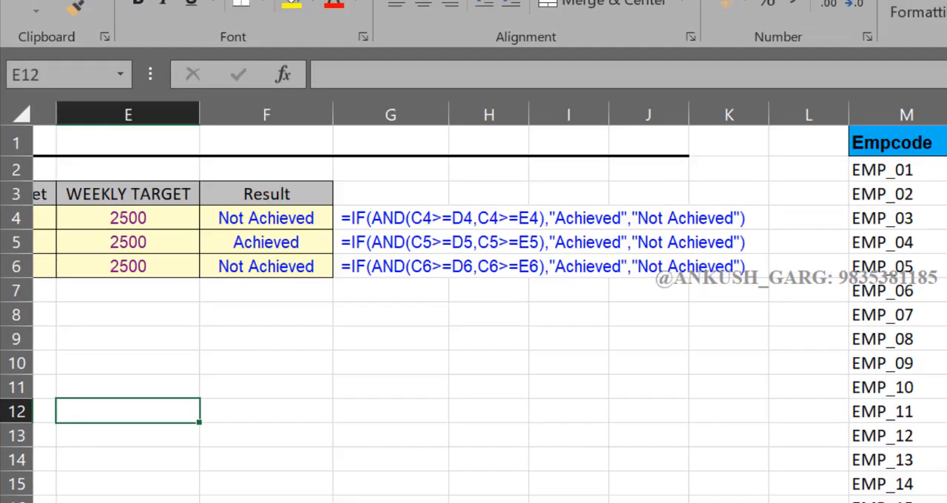
{"action": "left_click", "coordinate": [926, 479]}
{"action": "left_click", "coordinate": [926, 479]}
{"action": "left_click", "coordinate": [926, 479]}
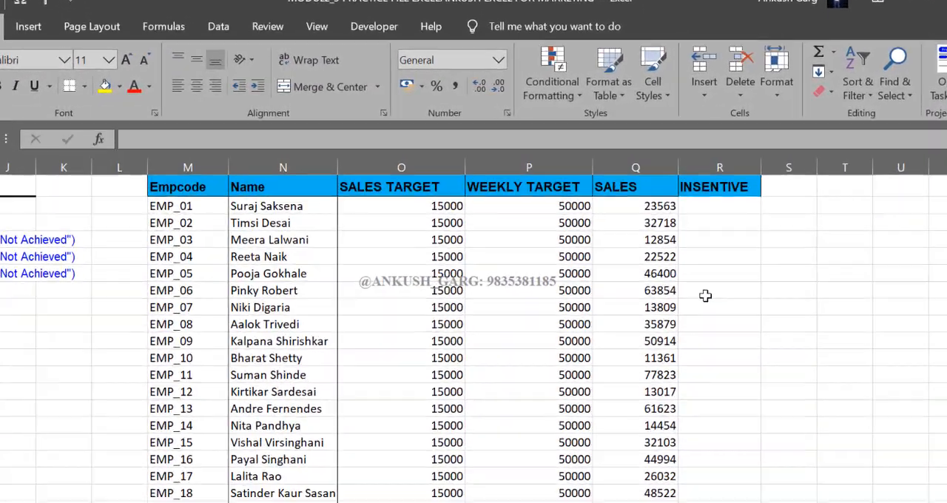
{"action": "left_click", "coordinate": [732, 188]}
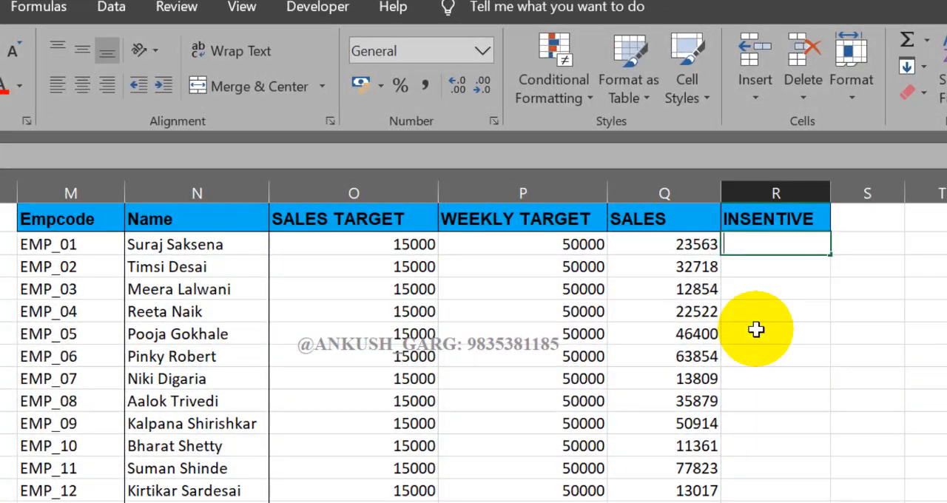
{"action": "type", "text": "=IF("}
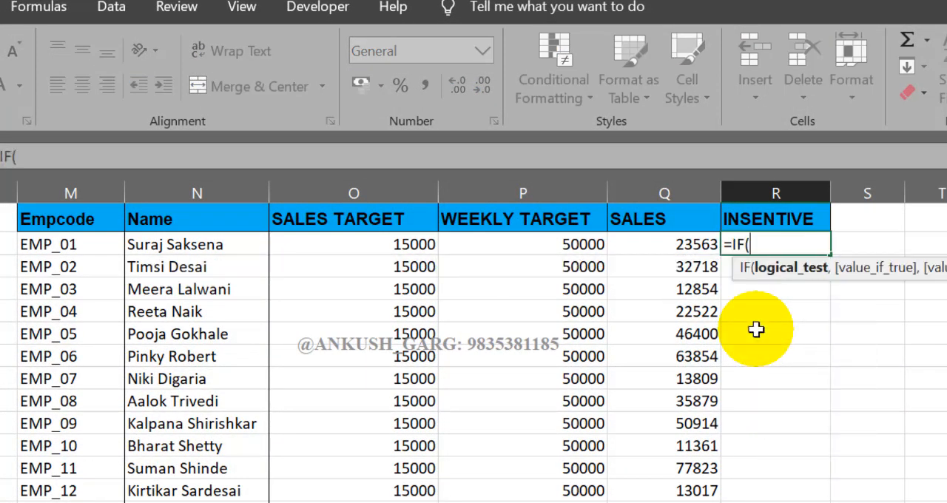
{"action": "type", "text": "AN"}
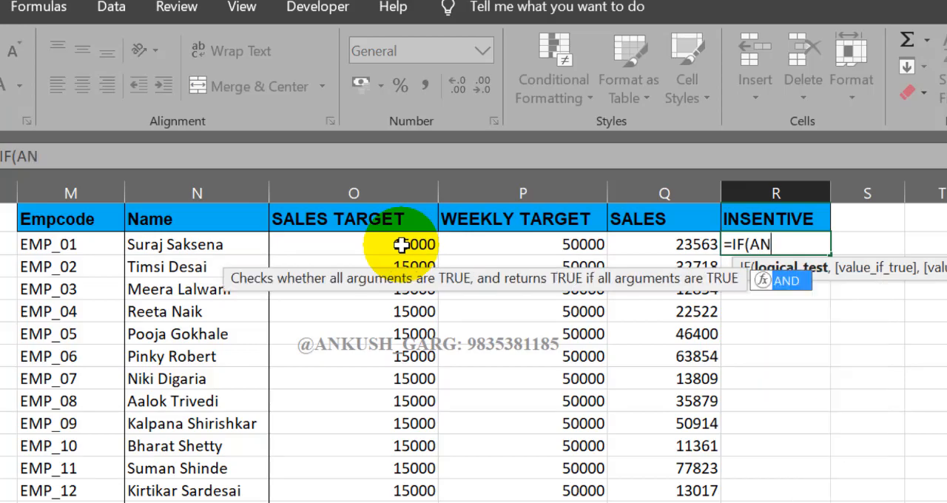
{"action": "type", "text": "D("}
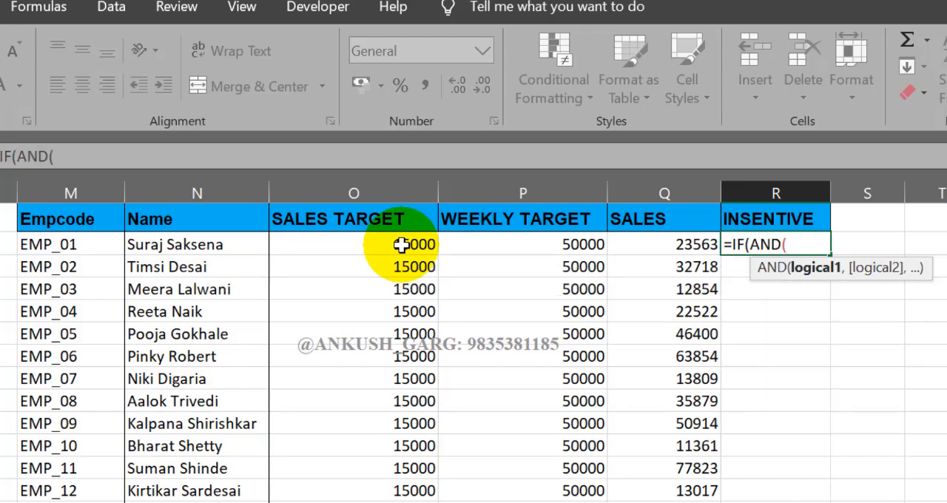
{"action": "left_click", "coordinate": [401, 245]}
{"action": "type", "text": ">"}
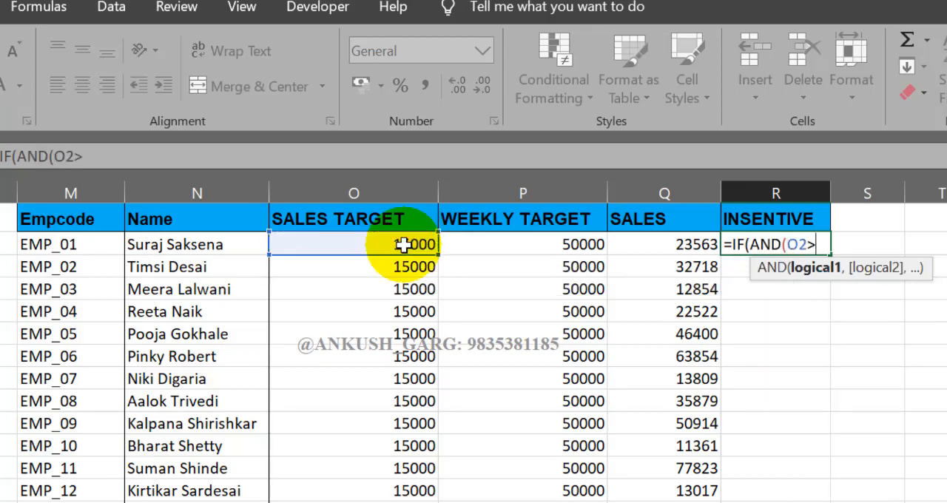
{"action": "type", "text": "="}
{"action": "key", "text": "BackSpace"}
{"action": "key", "text": "BackSpace"}
Give the AND function in R2 the conditions Q2>=O2 and Q2>=P2, comparing sales with the sales and weekly targets
{"action": "left_click", "coordinate": [640, 245]}
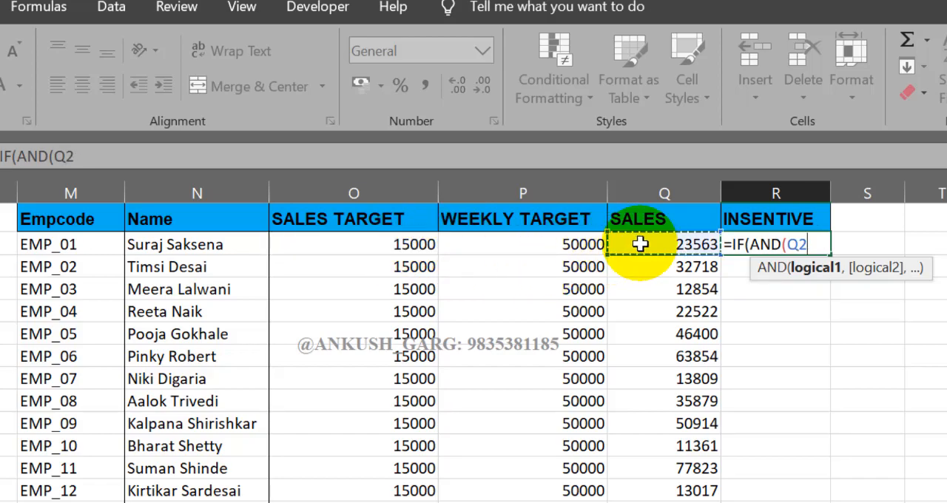
{"action": "type", "text": ">="}
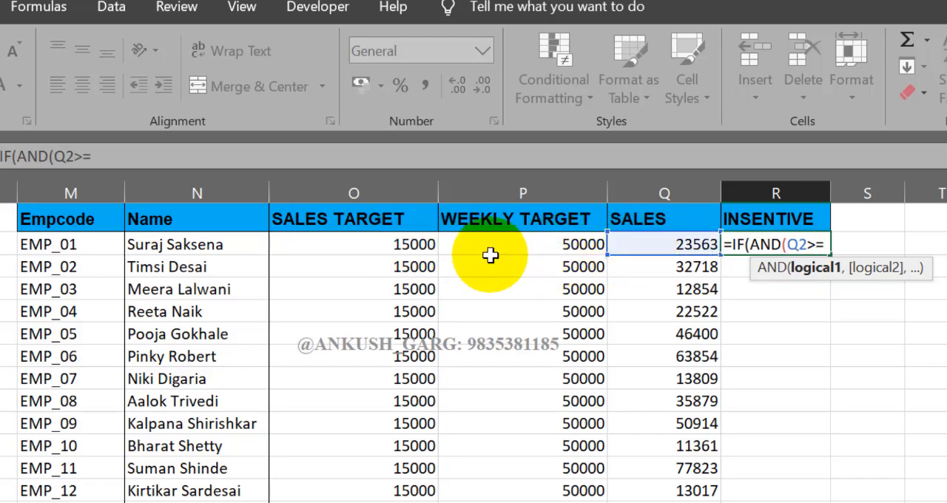
{"action": "left_click", "coordinate": [419, 244]}
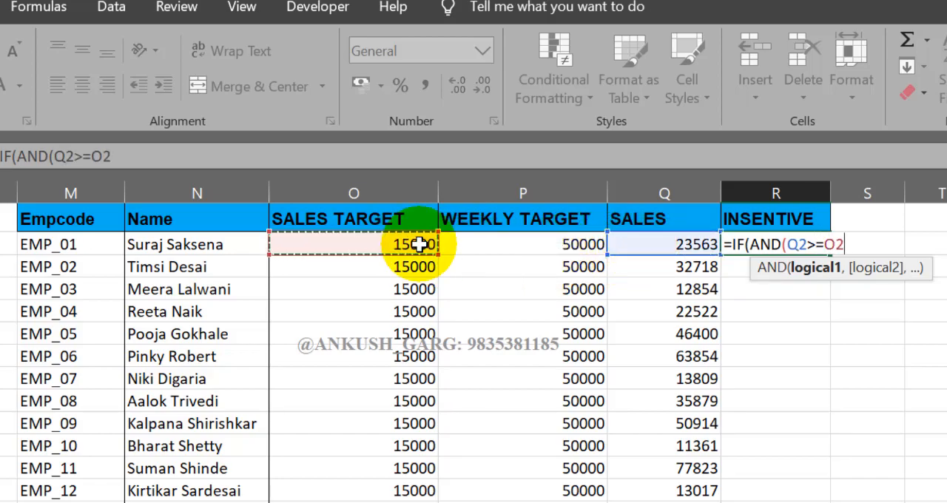
{"action": "type", "text": ","}
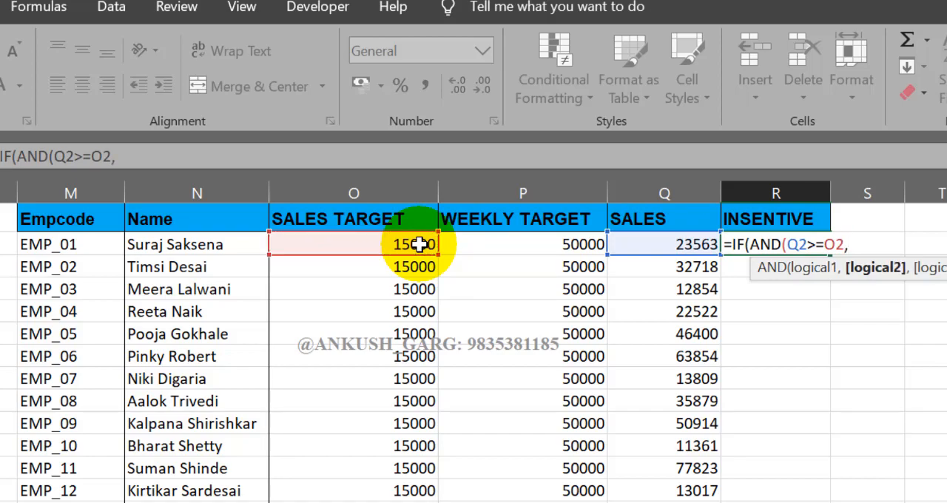
{"action": "left_click", "coordinate": [637, 247]}
{"action": "type", "text": ">="}
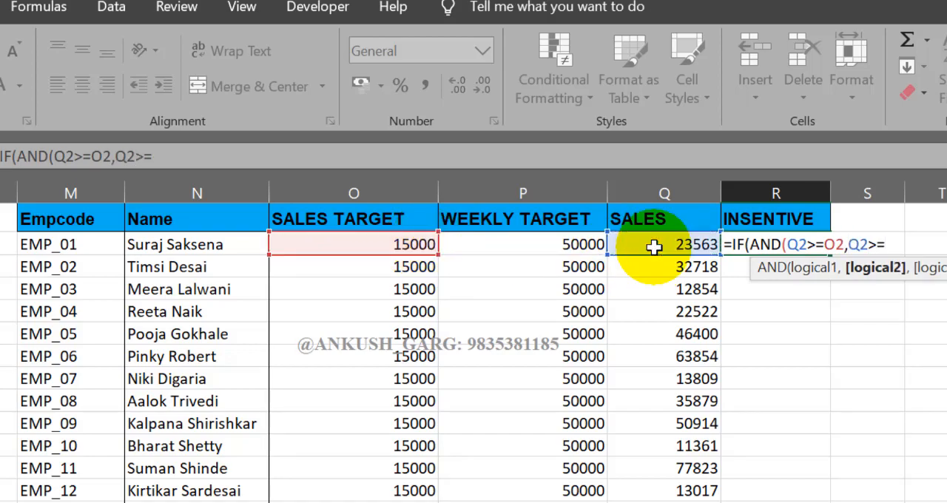
{"action": "left_click", "coordinate": [565, 245]}
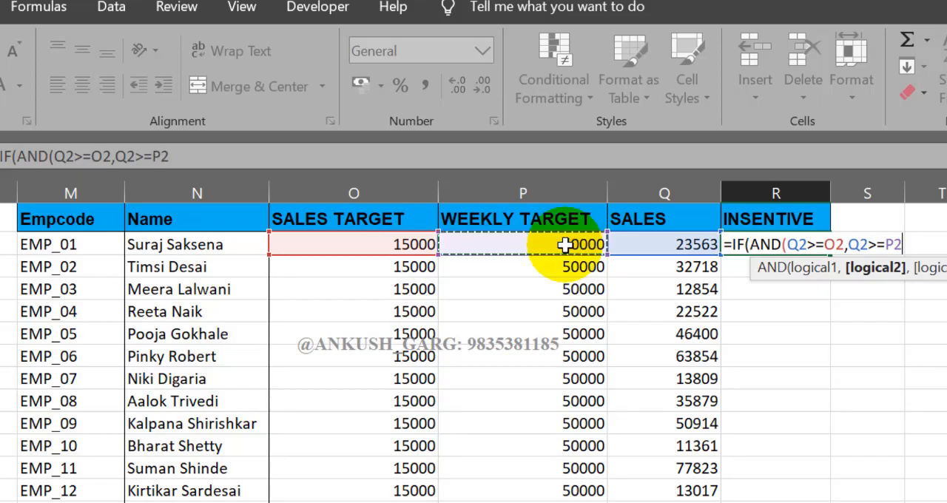
Close the AND function in R2, and set the value if true to Q2*2% and the value if false to "NA"
{"action": "type", "text": "),"}
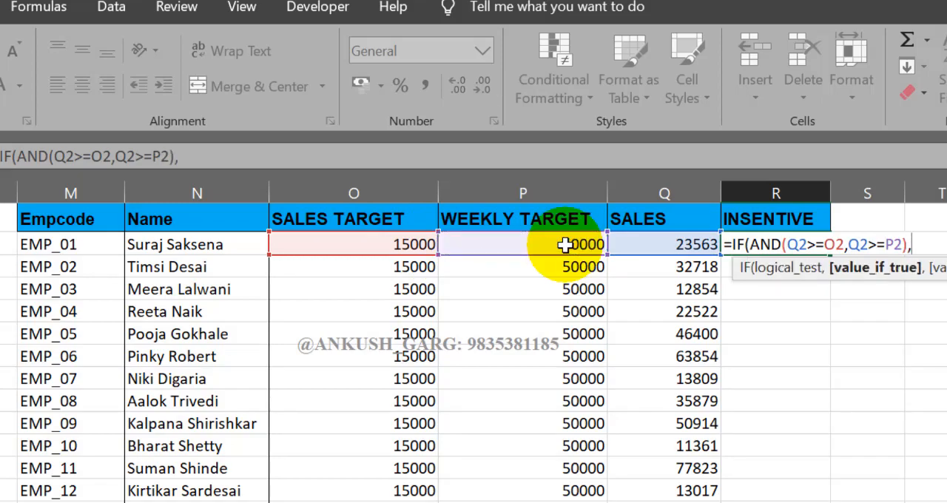
{"action": "left_click", "coordinate": [649, 246]}
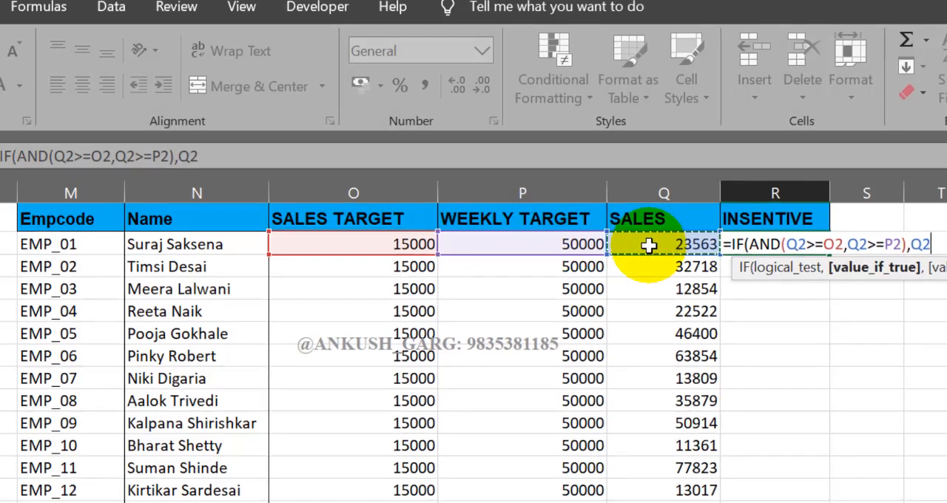
{"action": "type", "text": "*2%"}
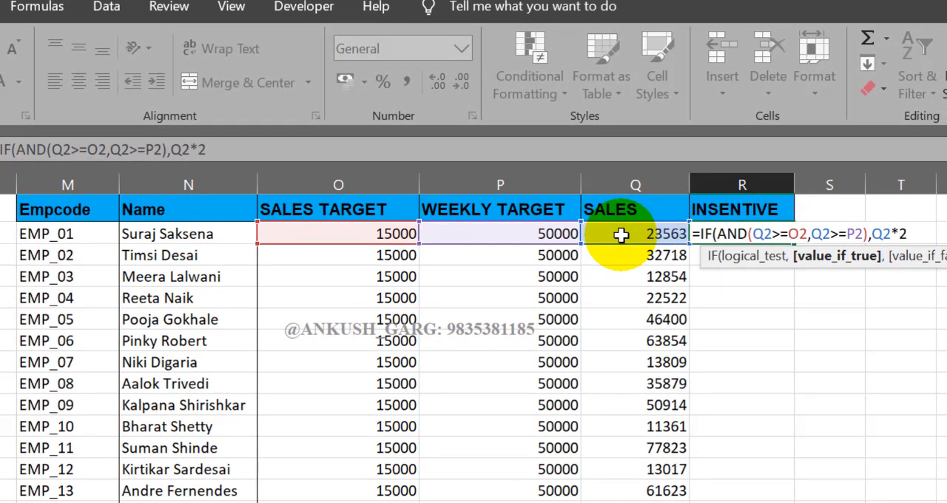
{"action": "type", "text": ",\"NA"}
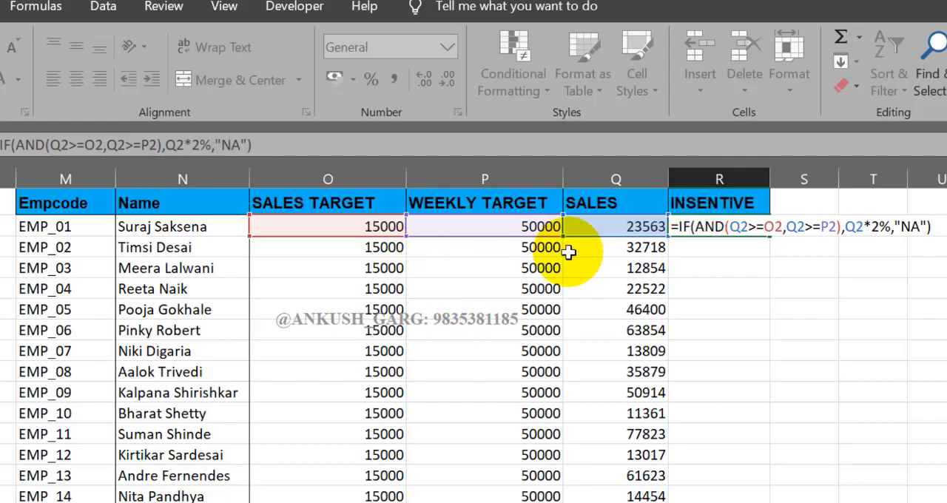
Review the two AND conditions and the value if true in the R2 formula, and complete it
{"action": "left_click_drag", "start_coordinate": [730, 227], "coordinate": [783, 228]}
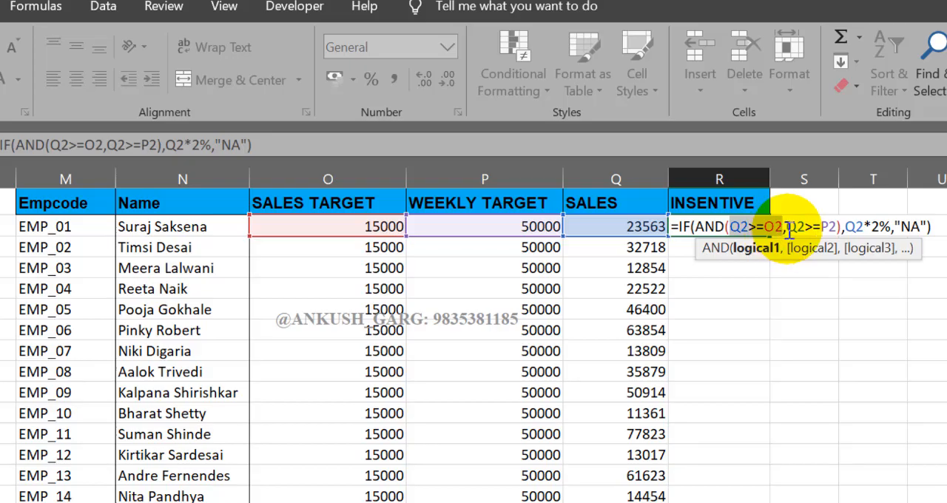
{"action": "left_click_drag", "start_coordinate": [786, 227], "coordinate": [836, 229]}
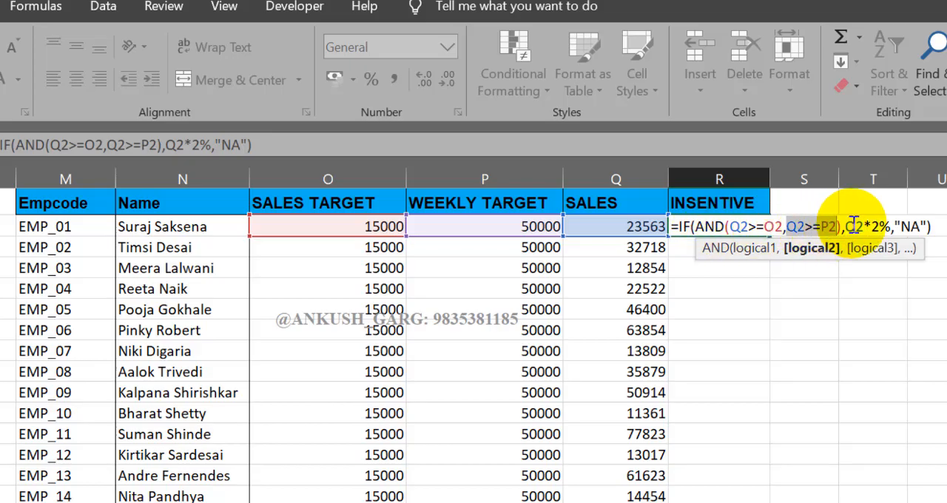
{"action": "left_click_drag", "start_coordinate": [844, 227], "coordinate": [893, 226]}
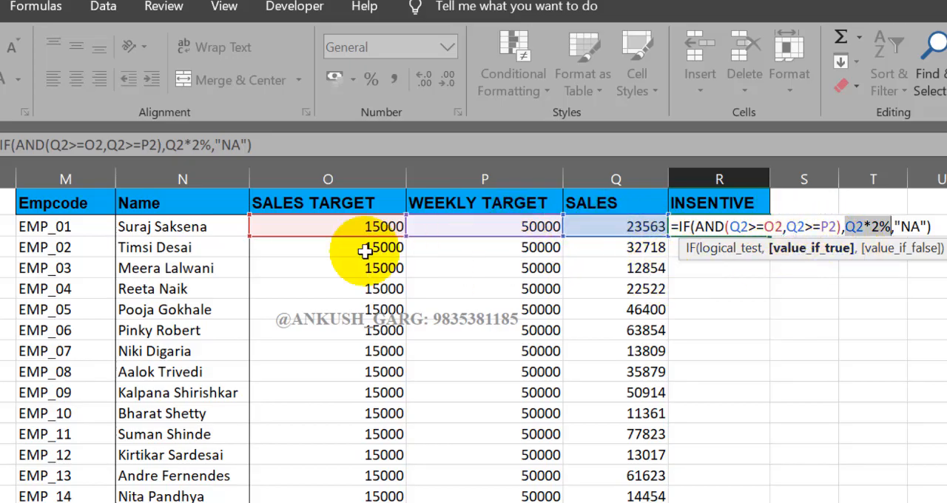
{"action": "left_click", "coordinate": [857, 230]}
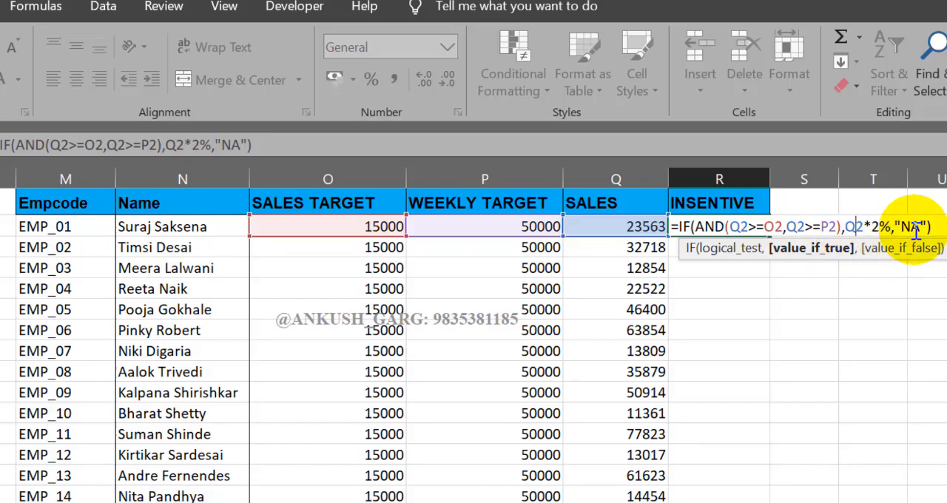
{"action": "key", "text": "Return"}
Fill the R2 formula down the INSENTIVE column for all employees
{"action": "left_click", "coordinate": [764, 229]}
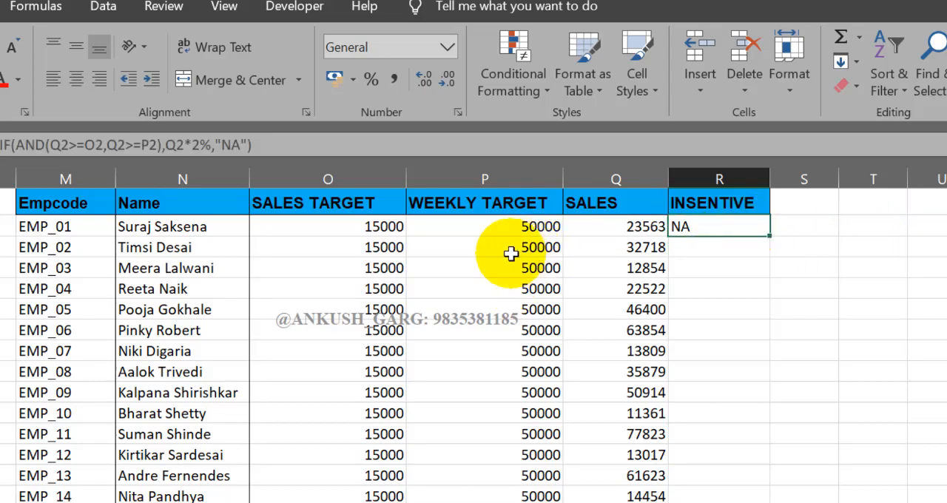
{"action": "left_click", "coordinate": [380, 229]}
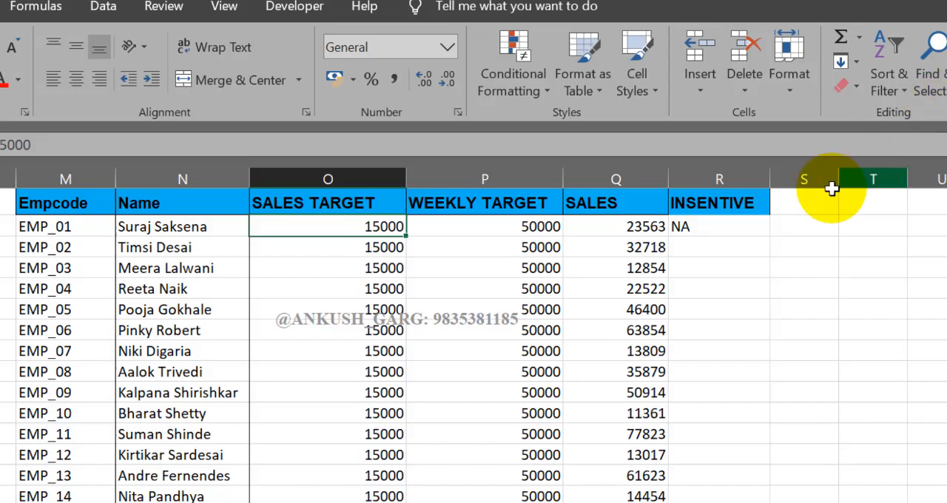
{"action": "left_click", "coordinate": [753, 227]}
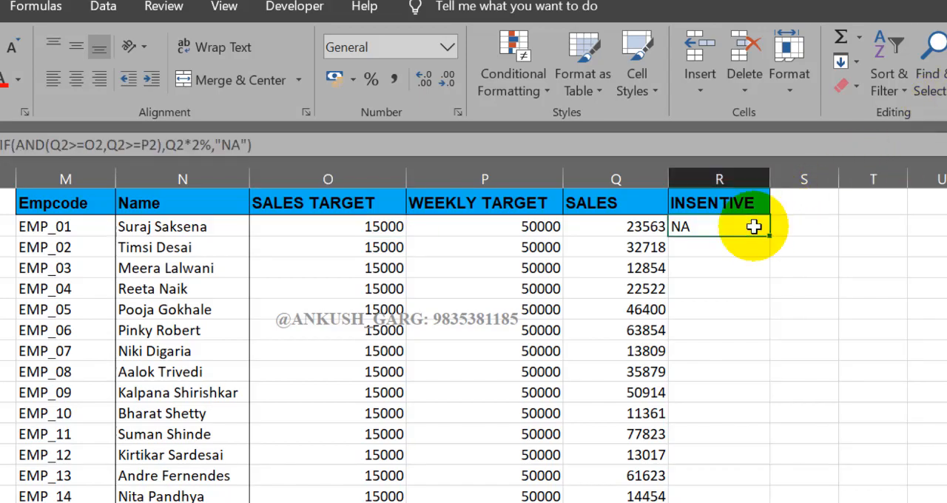
{"action": "double_click", "coordinate": [769, 237]}
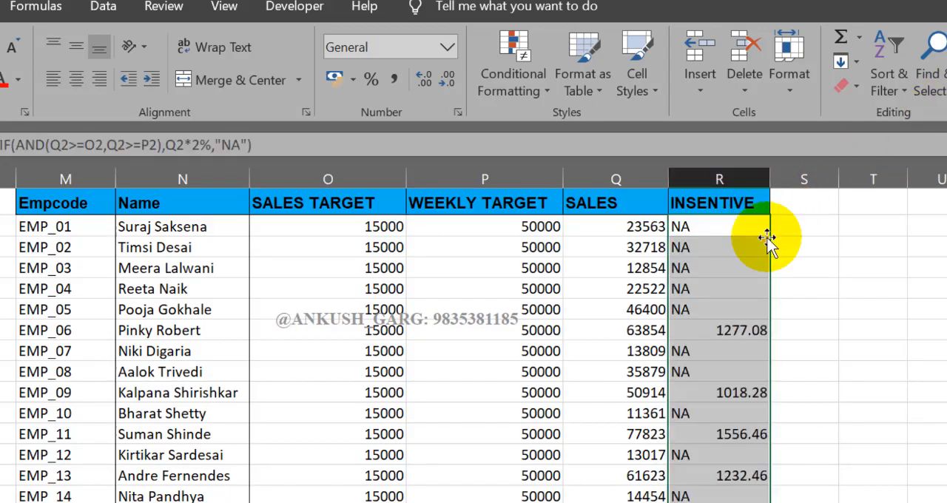
Compare EMP_06's sales with the calculated incentive, and examine the results down the rest of the INSENTIVE column
{"action": "left_click", "coordinate": [629, 329]}
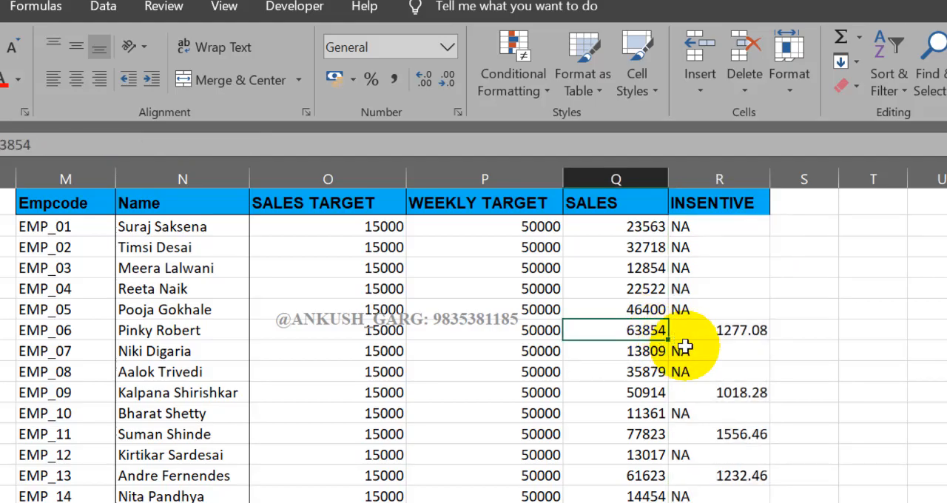
{"action": "left_click", "coordinate": [727, 331]}
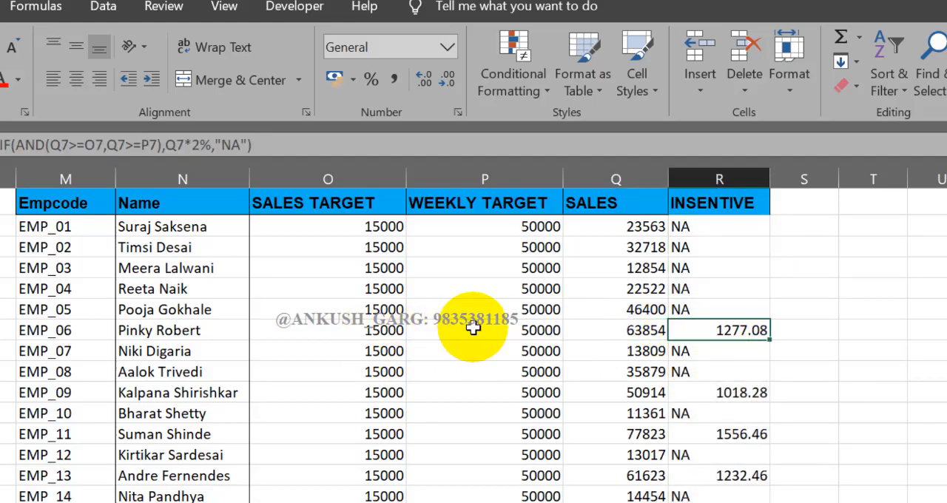
{"action": "left_click", "coordinate": [605, 333]}
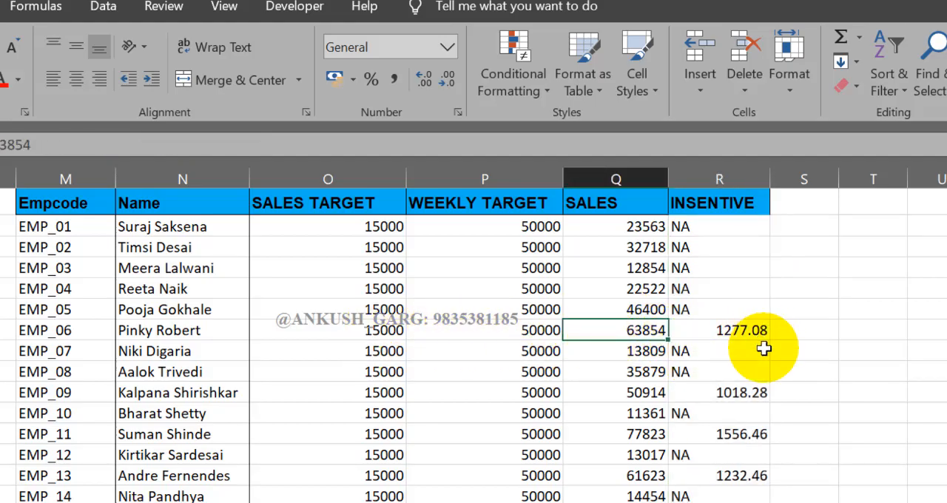
{"action": "scroll", "coordinate": [763, 349], "scroll_direction": "down", "scroll_amount": 14}
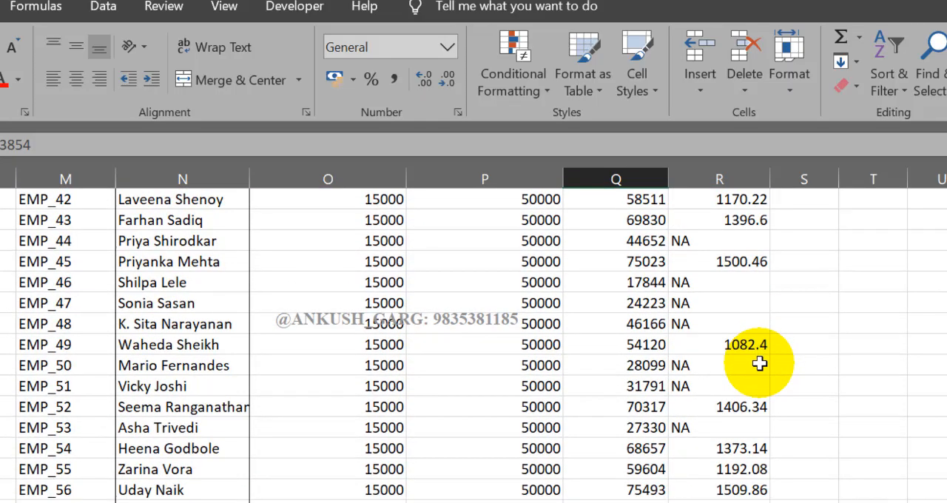
{"action": "scroll", "coordinate": [760, 363], "scroll_direction": "up", "scroll_amount": 14}
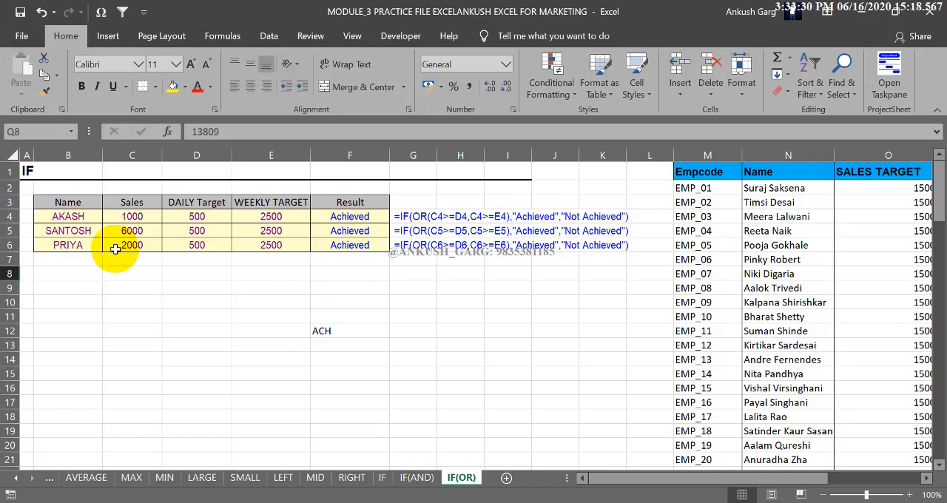
Delete the existing content of F12 on the IF(OR) sheet
{"action": "left_click", "coordinate": [323, 331]}
{"action": "key", "text": "Page_Down"}
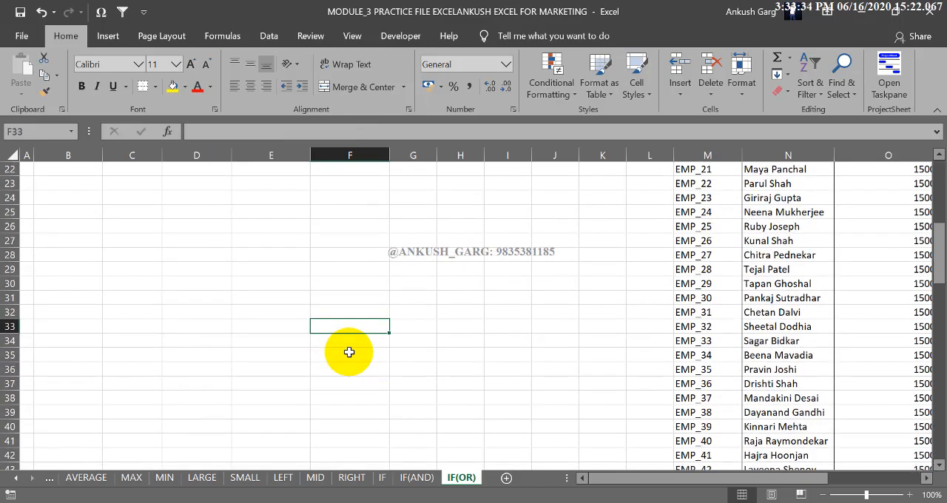
{"action": "scroll", "coordinate": [346, 352], "scroll_direction": "up", "scroll_amount": 7}
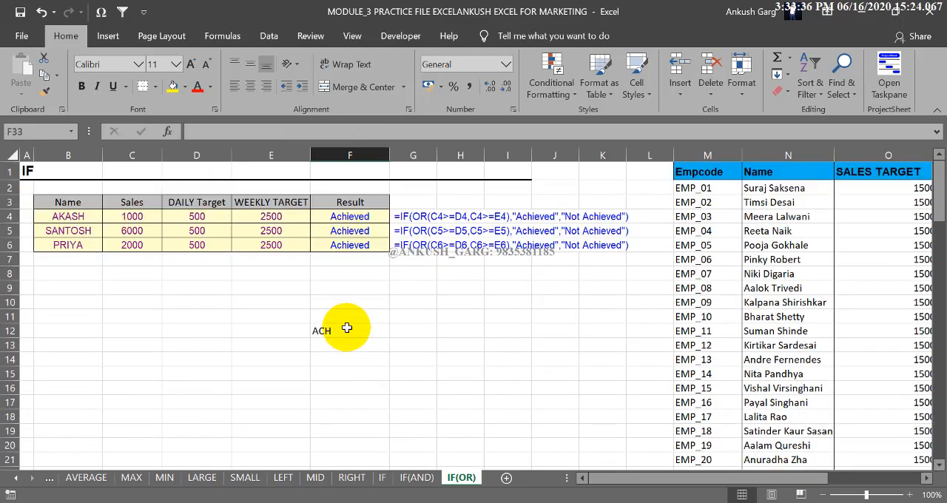
{"action": "left_click", "coordinate": [347, 331]}
{"action": "key", "text": "Delete"}
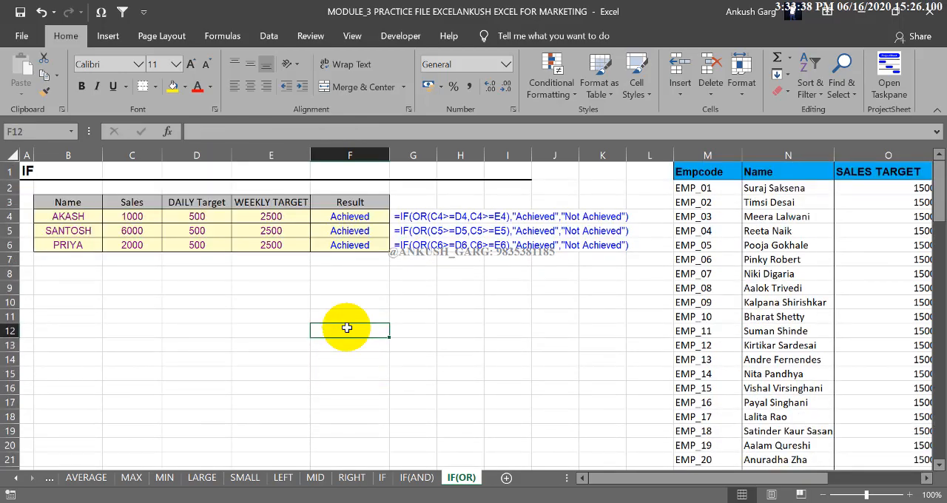
Start an IF formula with a nested OR function in F12
{"action": "type", "text": "=if"}
{"action": "key", "text": "Tab"}
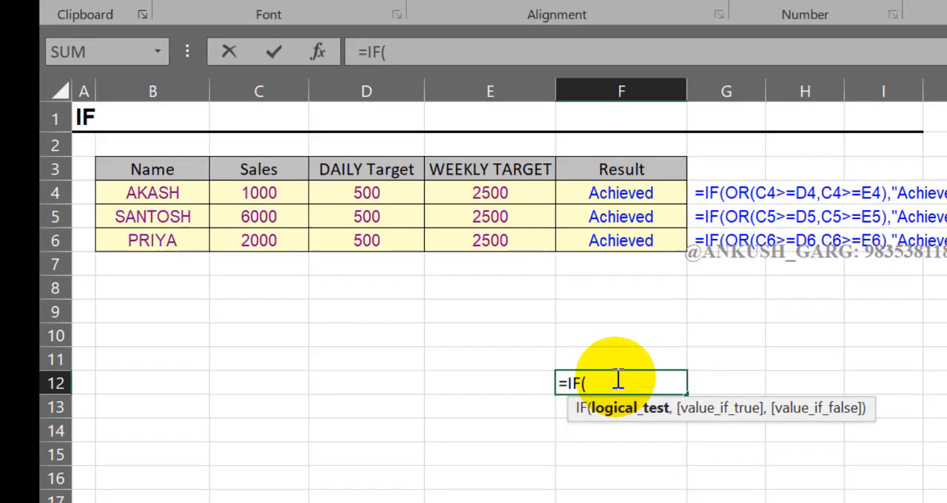
{"action": "type", "text": "OR"}
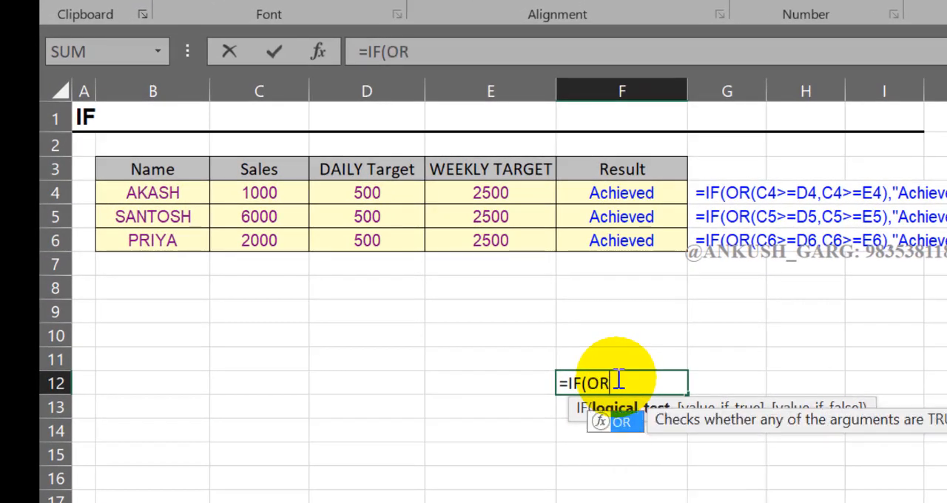
{"action": "key", "text": "Tab"}
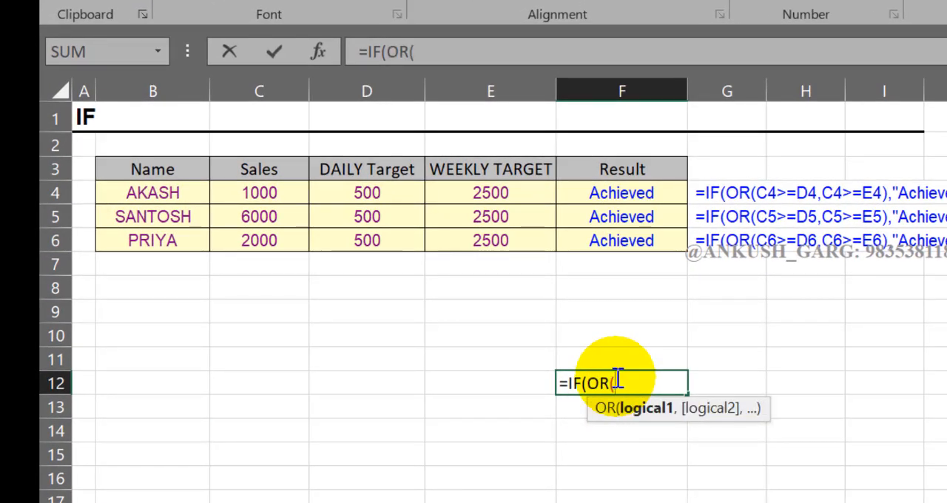
Give the OR function in F12 the conditions C4>=D4 and C4>=E4, comparing sales with the daily and weekly targets
{"action": "left_click", "coordinate": [235, 190]}
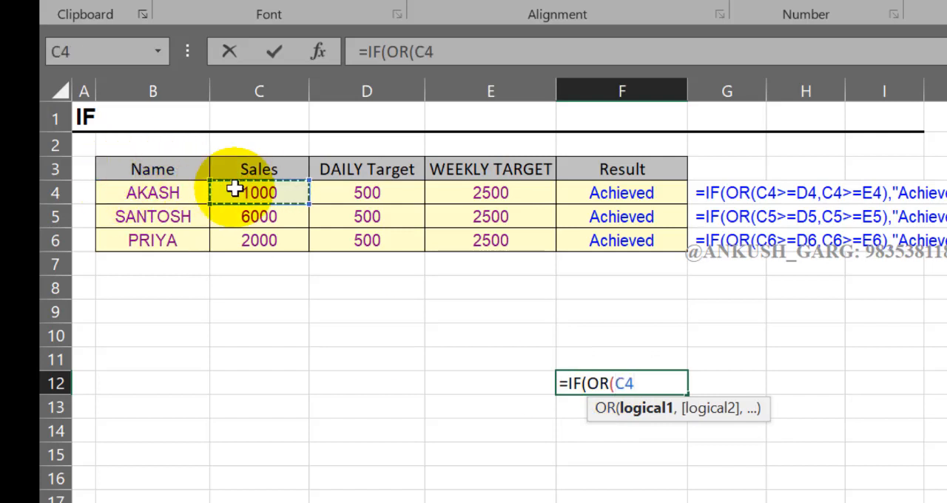
{"action": "type", "text": ">="}
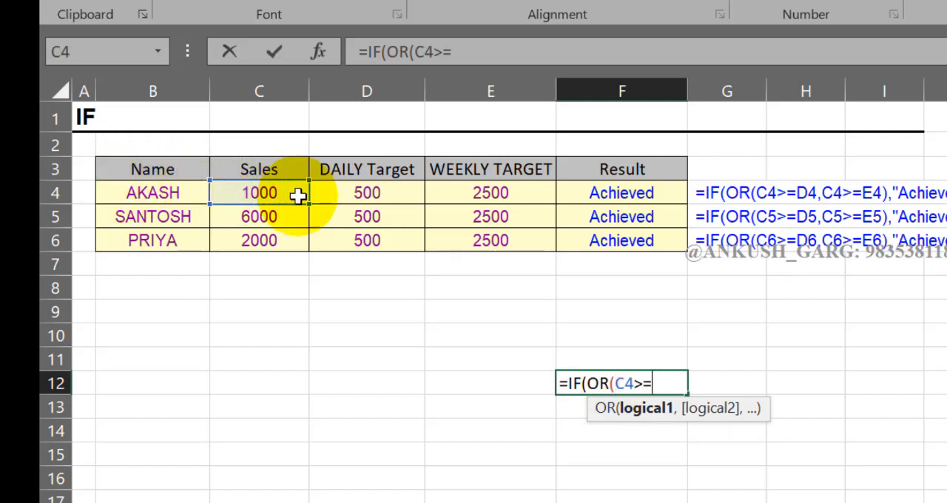
{"action": "left_click", "coordinate": [331, 194]}
{"action": "type", "text": ","}
{"action": "left_click", "coordinate": [235, 190]}
{"action": "type", "text": ">="}
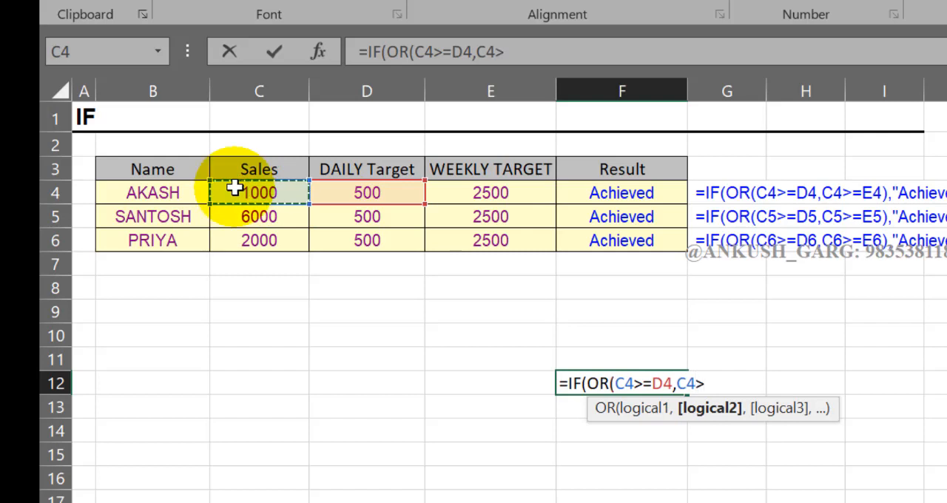
{"action": "left_click", "coordinate": [444, 193]}
{"action": "type", "text": "),"}
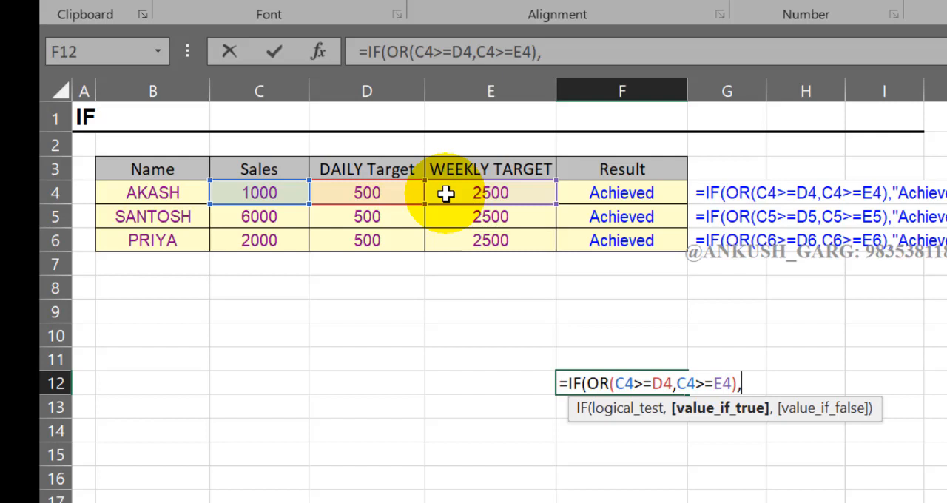
Set the F12 formula's value if true to "ACH" and its value if false to "NA", and complete it
{"action": "type", "text": "\"ACH\","}
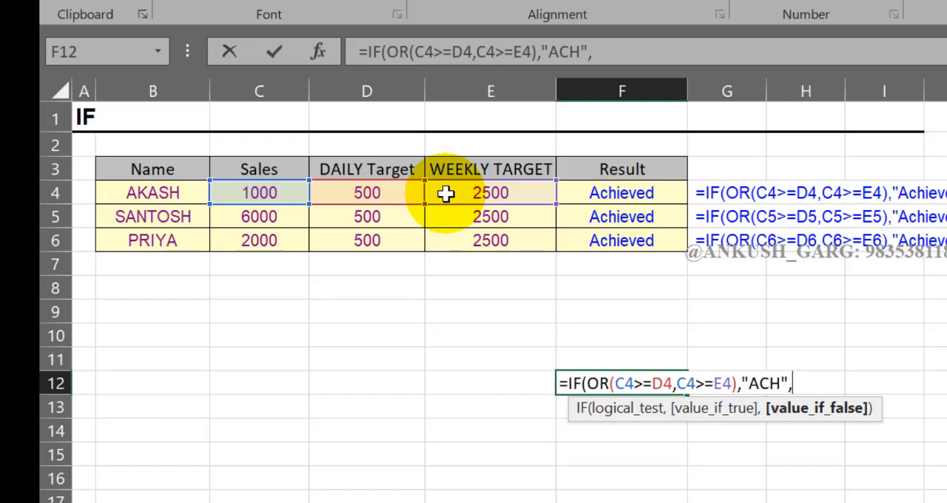
{"action": "type", "text": "\""}
{"action": "type", "text": "NA\""}
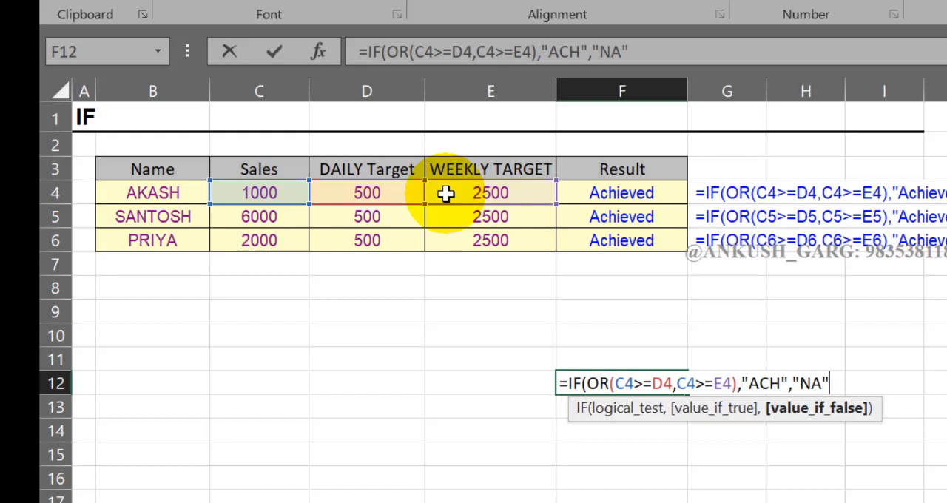
{"action": "key", "text": "ctrl+Return"}
Compare the sales in C4 with the daily and weekly targets in row 4, and open the F12 formula for review
{"action": "left_click", "coordinate": [361, 188]}
{"action": "left_click", "coordinate": [484, 193]}
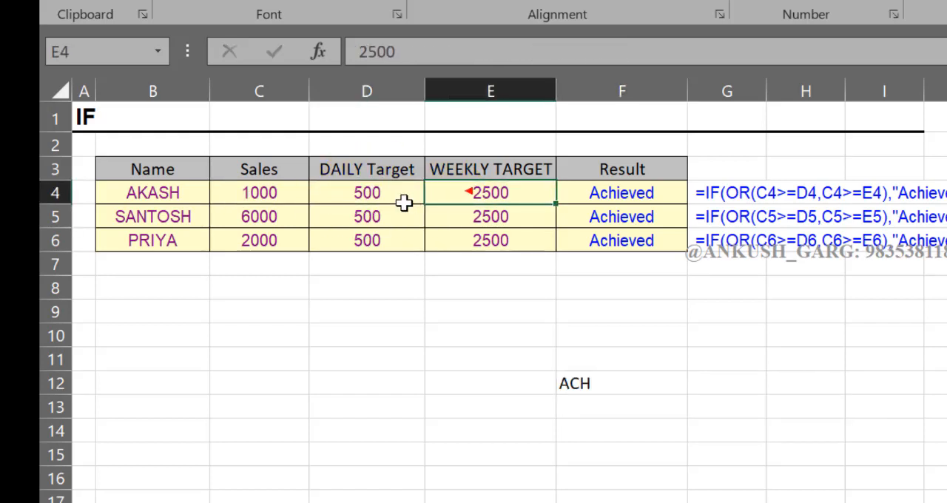
{"action": "left_click", "coordinate": [369, 199]}
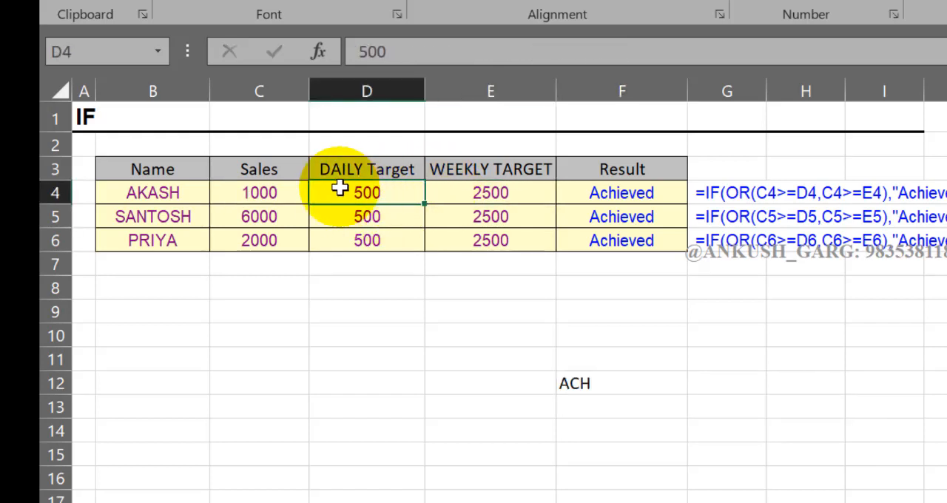
{"action": "left_click", "coordinate": [260, 198]}
{"action": "left_click", "coordinate": [371, 190]}
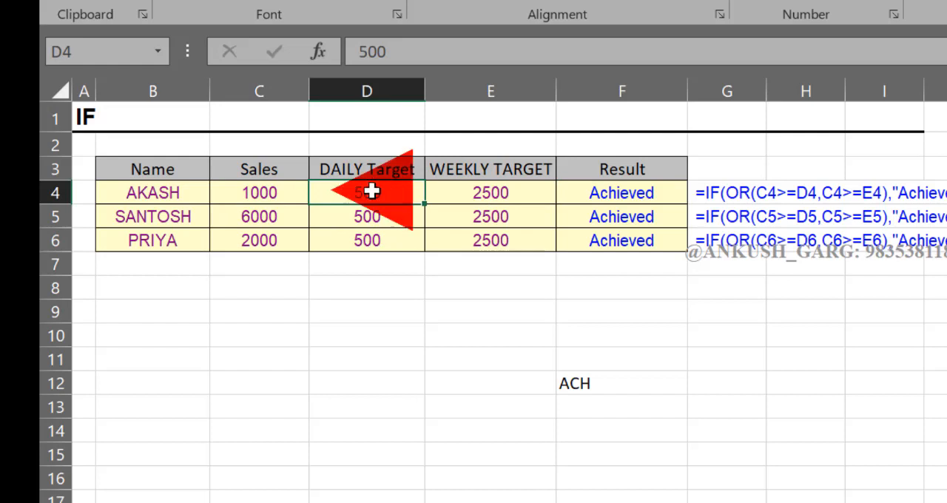
{"action": "left_click", "coordinate": [292, 198]}
{"action": "left_click", "coordinate": [450, 194]}
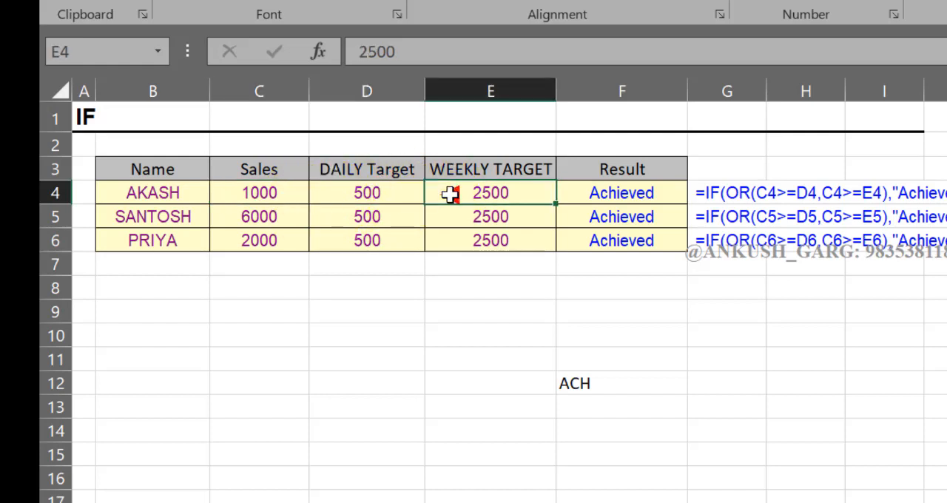
{"action": "left_click", "coordinate": [608, 385]}
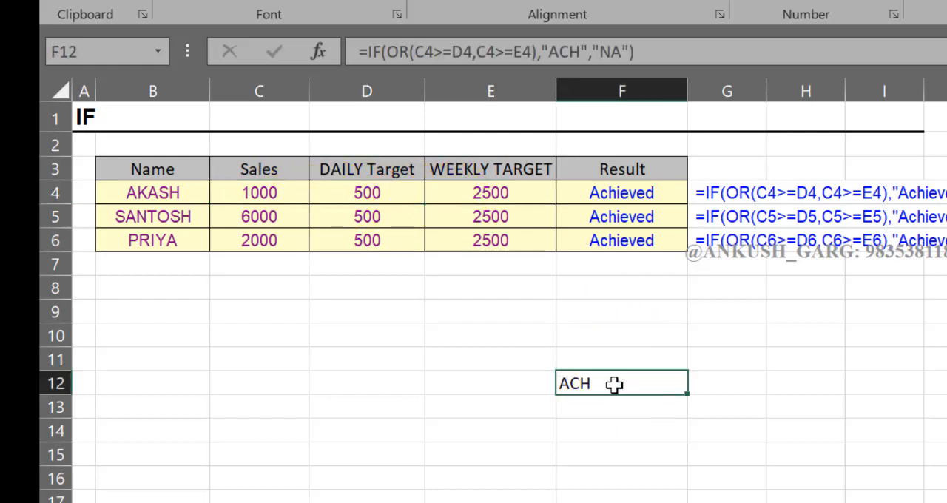
{"action": "double_click", "coordinate": [611, 385]}
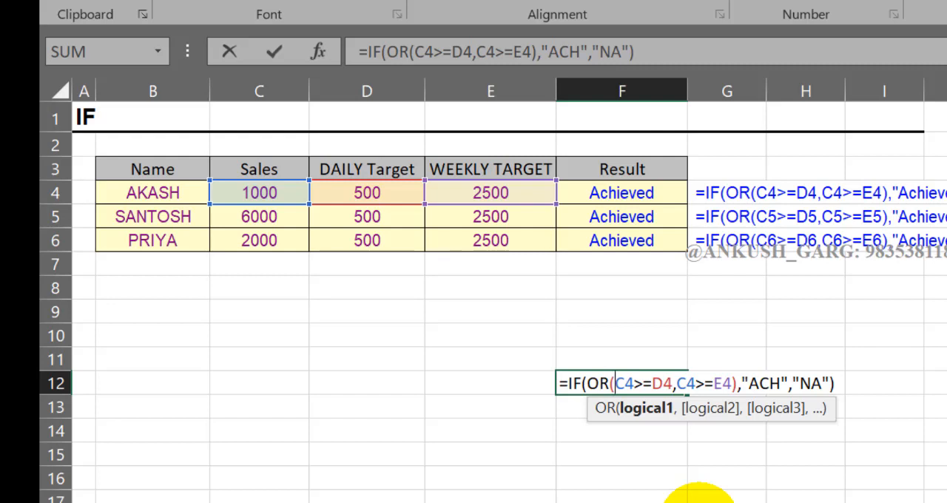
Close the F12 formula and start an IF formula with a nested OR function in R2 of the INSENTIVE column
{"action": "key", "text": "Return"}
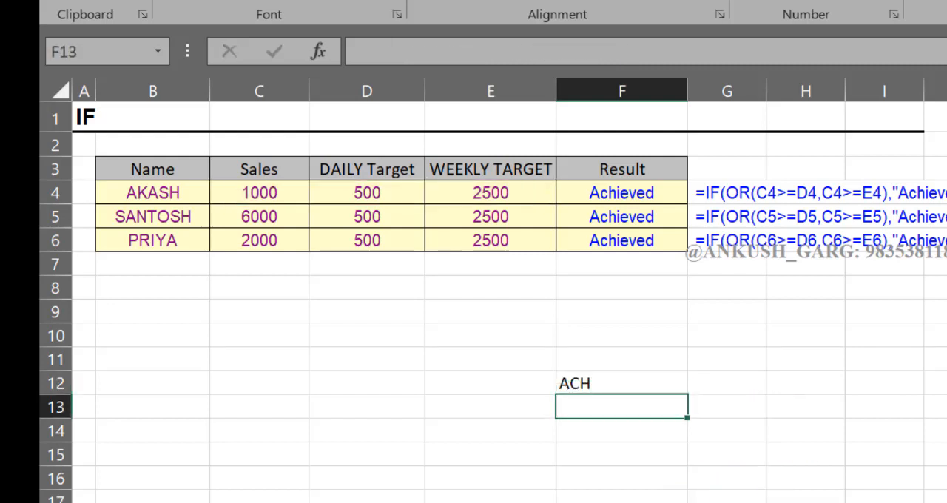
{"action": "scroll", "coordinate": [489, 295], "scroll_direction": "right", "scroll_amount": 5}
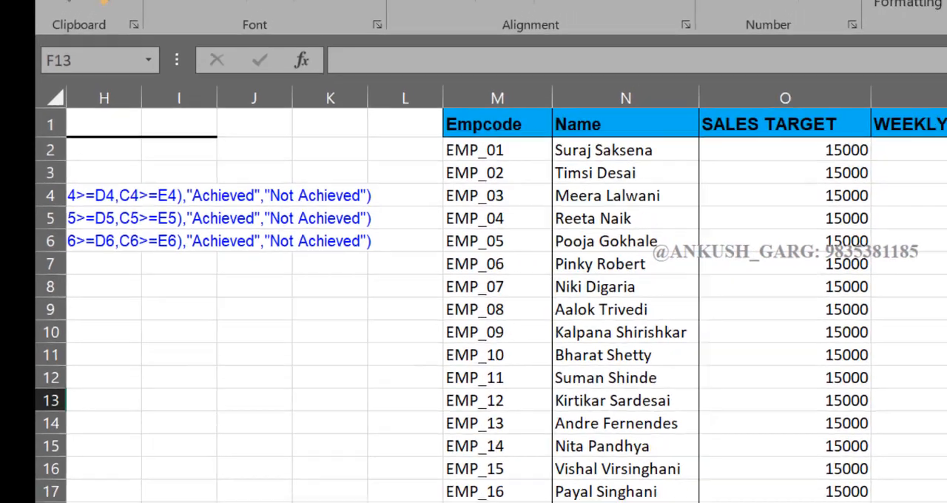
{"action": "left_click", "coordinate": [739, 188]}
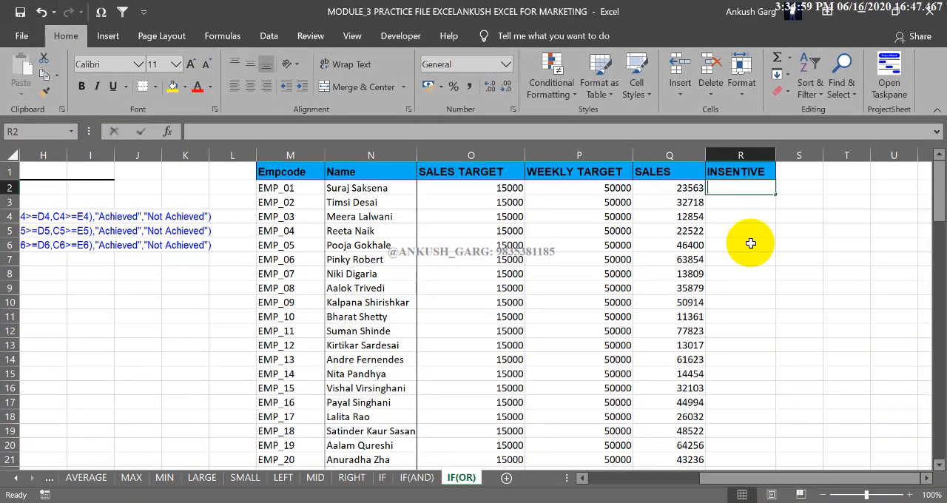
{"action": "type", "text": "=IF"}
{"action": "type", "text": "("}
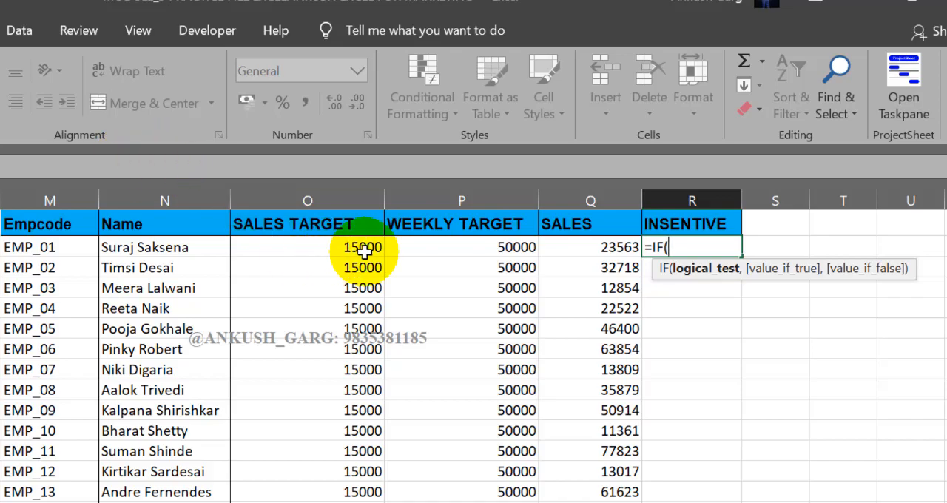
{"action": "type", "text": "OR("}
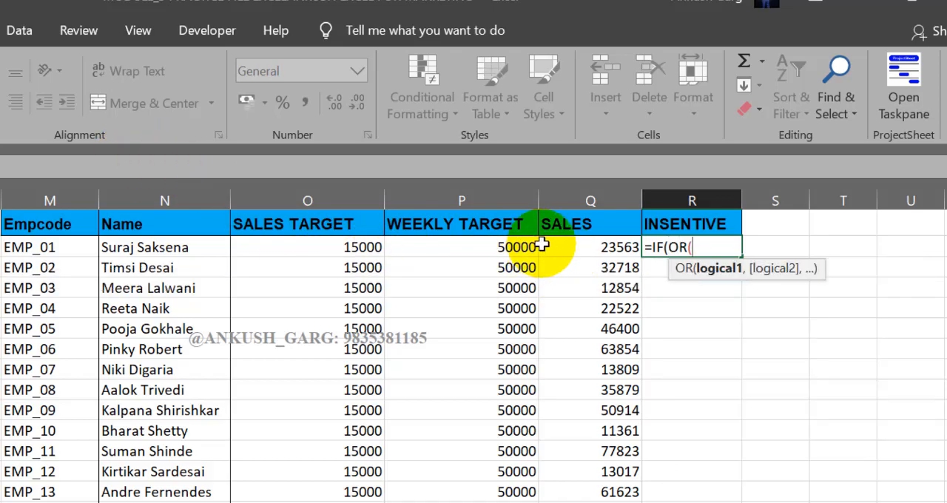
Give the OR function in R2 the conditions Q2>=O2 and Q2>=P2, comparing sales with the sales and weekly targets
{"action": "left_click", "coordinate": [548, 247]}
{"action": "type", "text": ">=O2"}
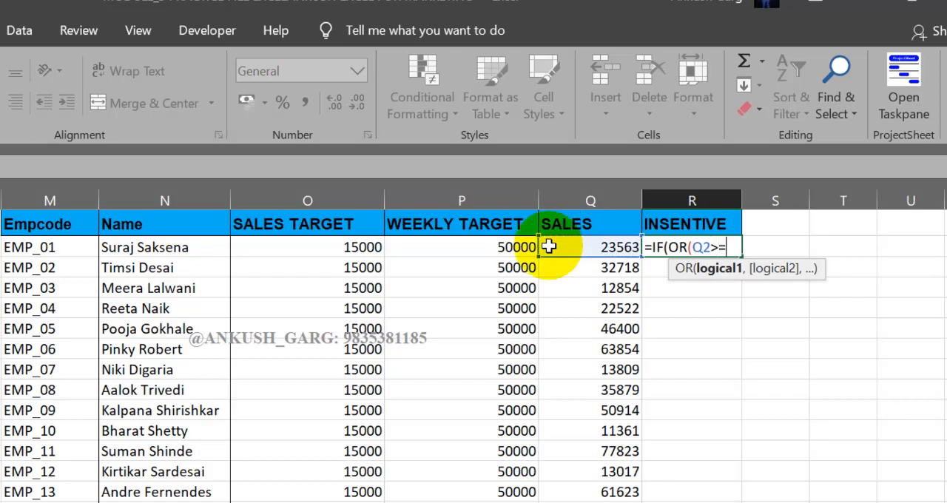
{"action": "left_click", "coordinate": [376, 247]}
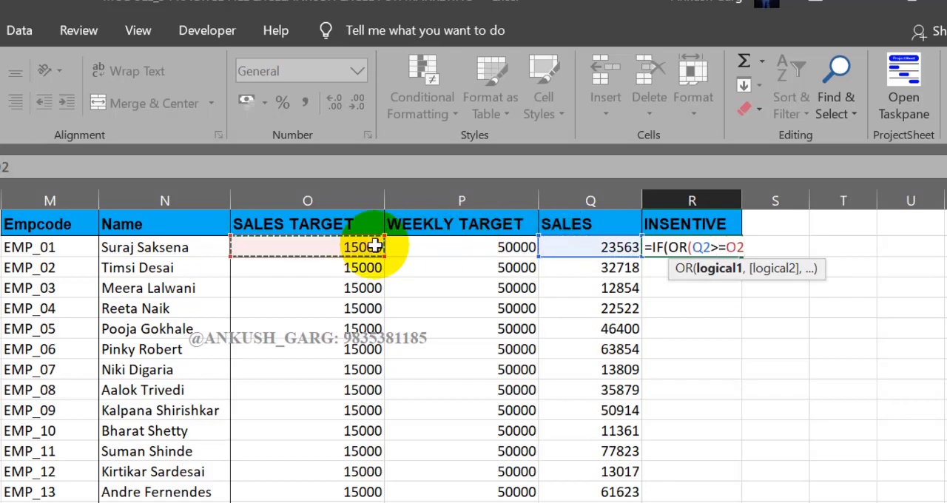
{"action": "type", "text": ","}
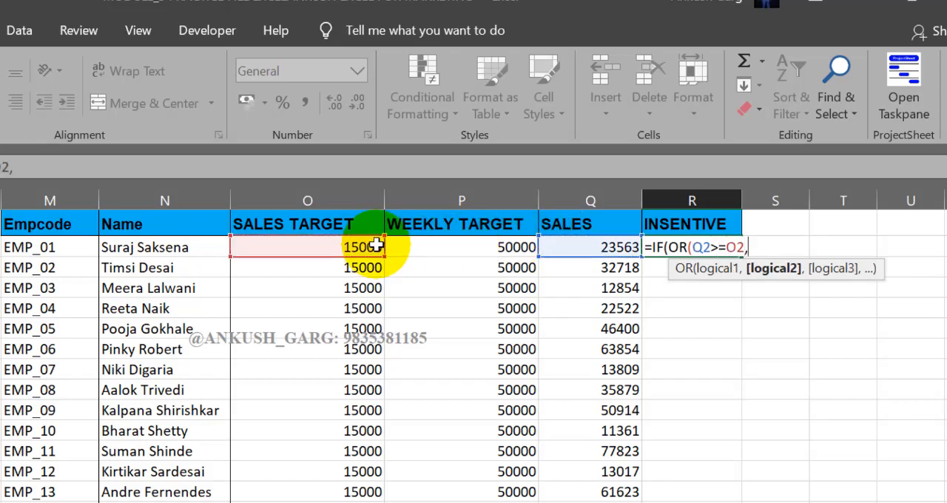
{"action": "left_click", "coordinate": [549, 248]}
{"action": "type", "text": ">="}
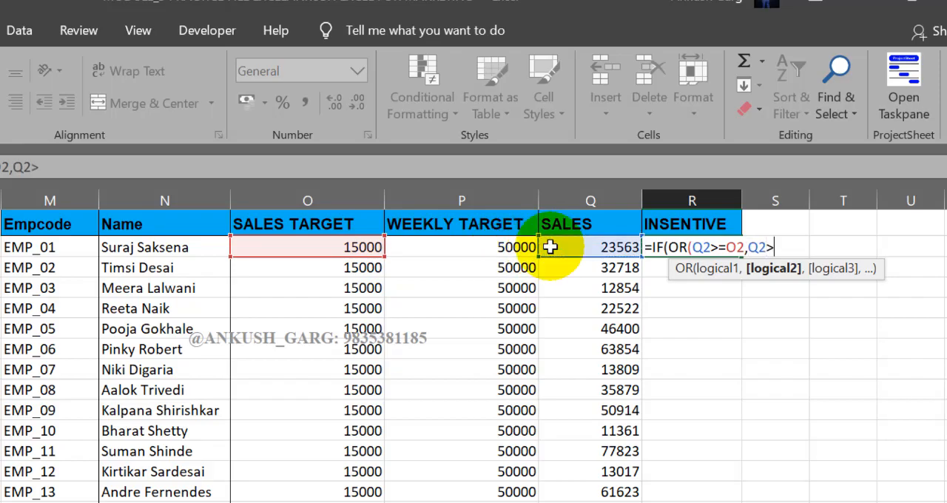
{"action": "left_click", "coordinate": [498, 250]}
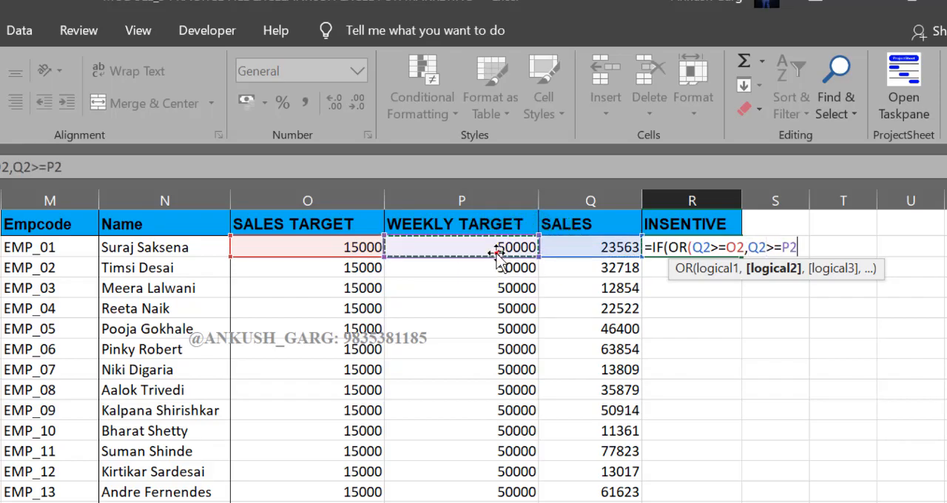
{"action": "type", "text": "),"}
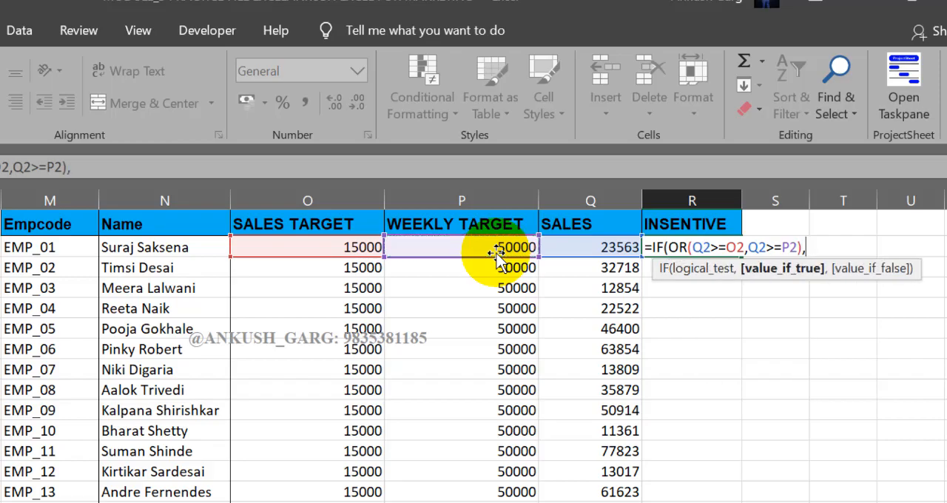
Set the R2 formula's value if true to Q2*2% and its value if false to "NA", and complete it
{"action": "left_click", "coordinate": [567, 245]}
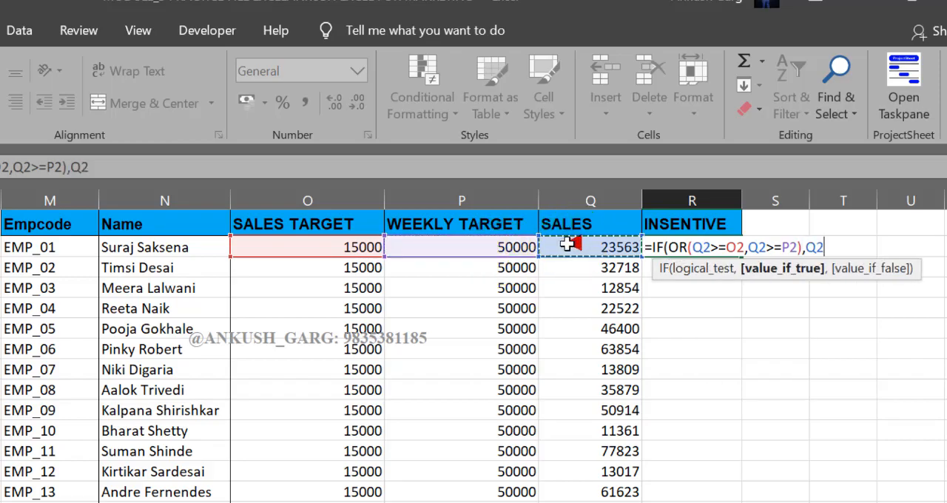
{"action": "type", "text": "*2"}
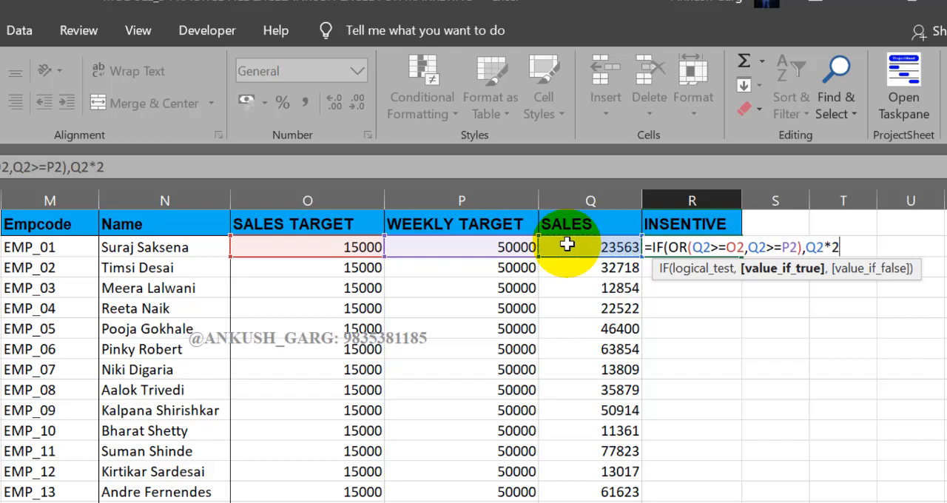
{"action": "type", "text": "%,"}
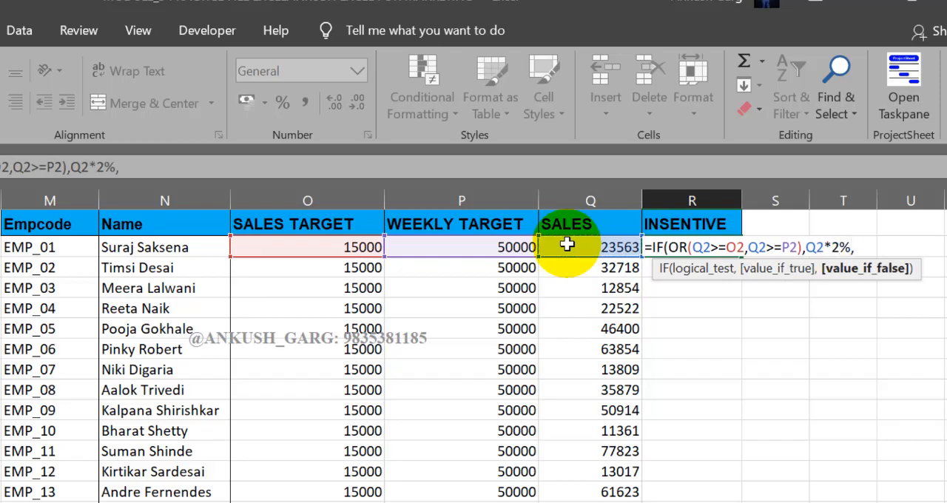
{"action": "type", "text": "\"NA\")"}
{"action": "key", "text": "Return"}
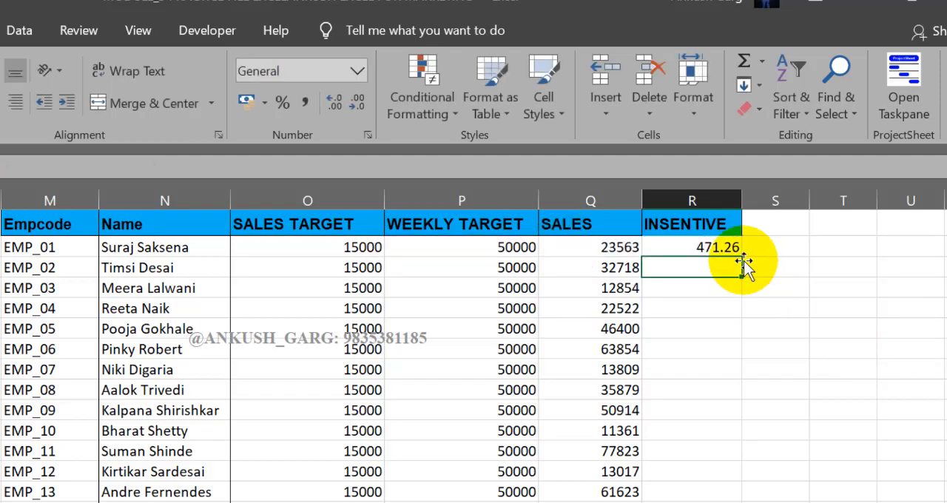
Fill the R2 incentive formula down the INSENTIVE column for all employees and select R4 to check its result
{"action": "left_click", "coordinate": [692, 247]}
{"action": "double_click", "coordinate": [741, 254]}
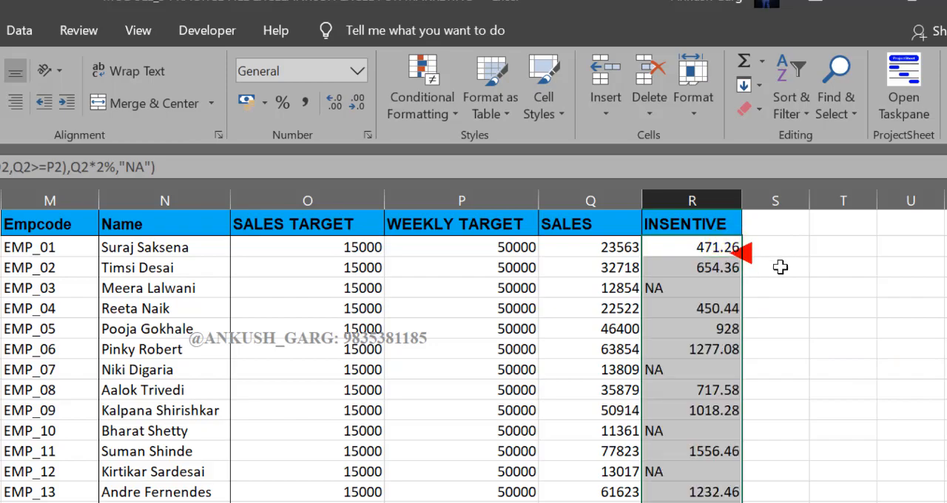
{"action": "left_click", "coordinate": [712, 285]}
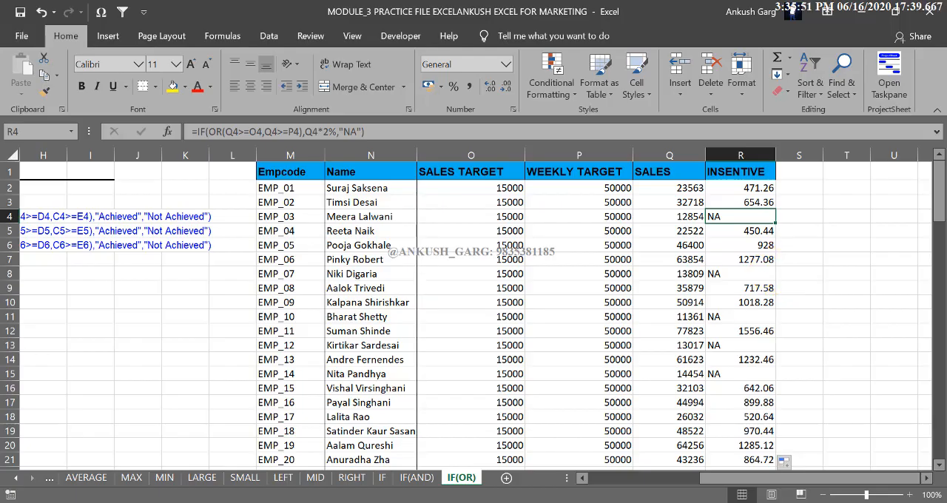
Clear the incentive formulas from R2 down and the practice formula in F12 on the IF(OR) sheet
{"action": "mouse_move", "coordinate": [492, 502]}
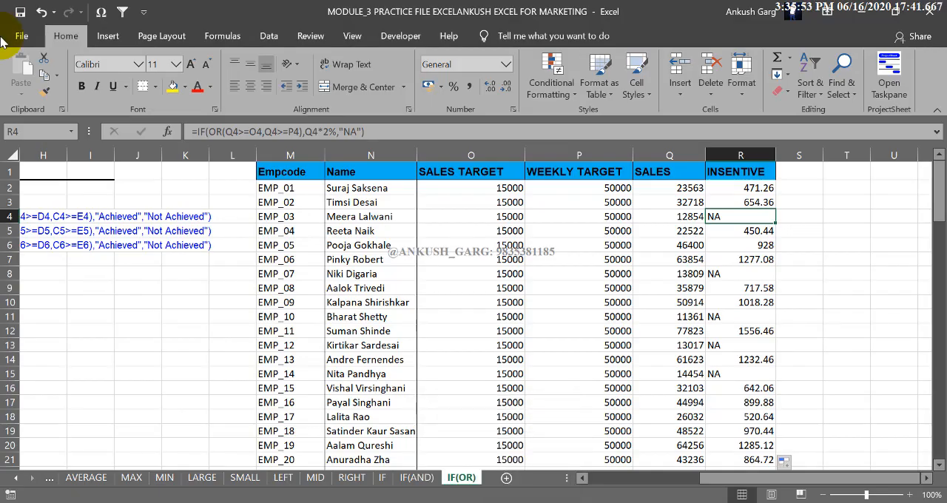
{"action": "left_click", "coordinate": [723, 191]}
{"action": "key", "text": "ctrl+shift+Down"}
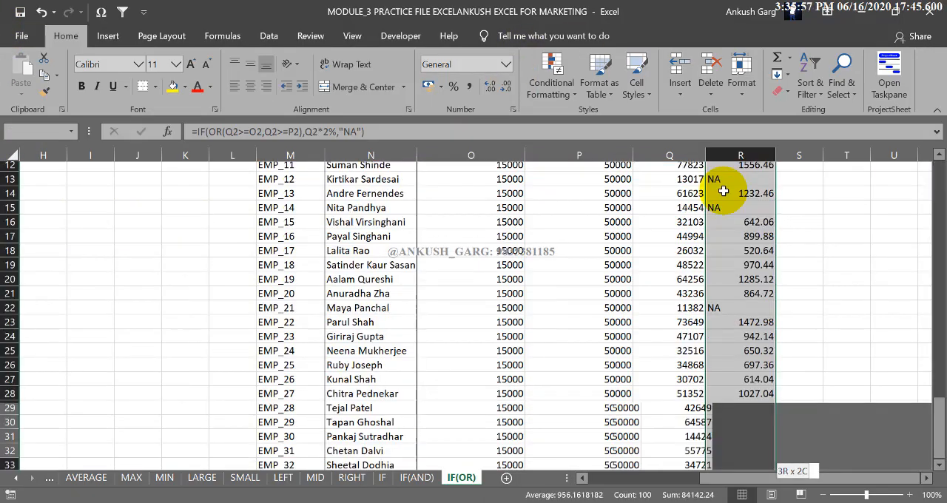
{"action": "key", "text": "Delete"}
{"action": "key", "text": "ctrl+BackSpace"}
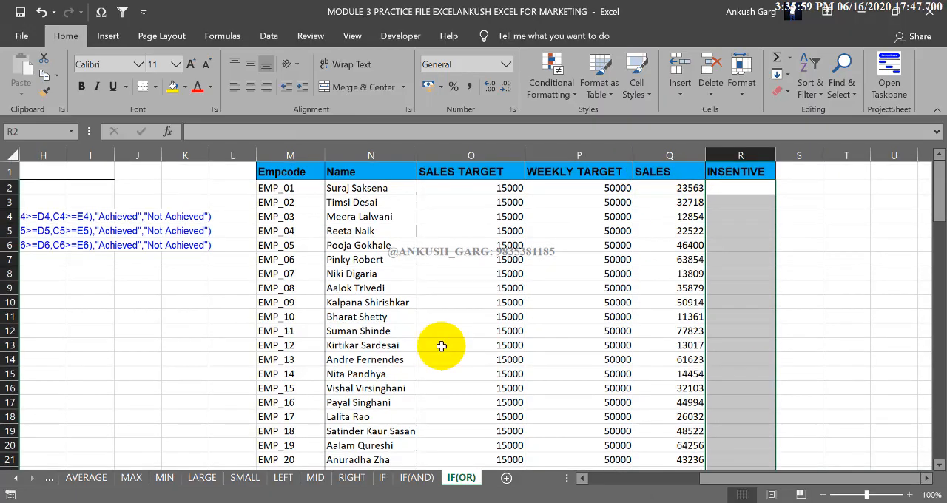
{"action": "left_click_drag", "start_coordinate": [764, 480], "coordinate": [651, 481]}
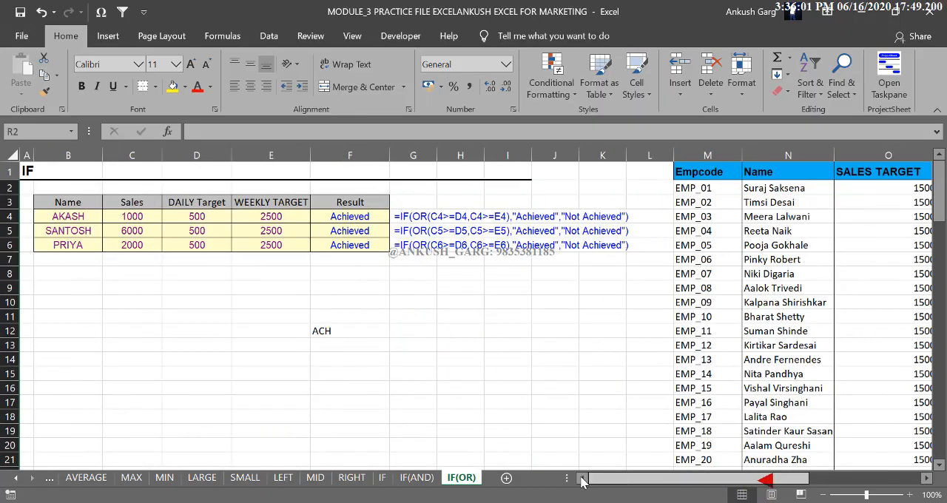
{"action": "left_click", "coordinate": [355, 331]}
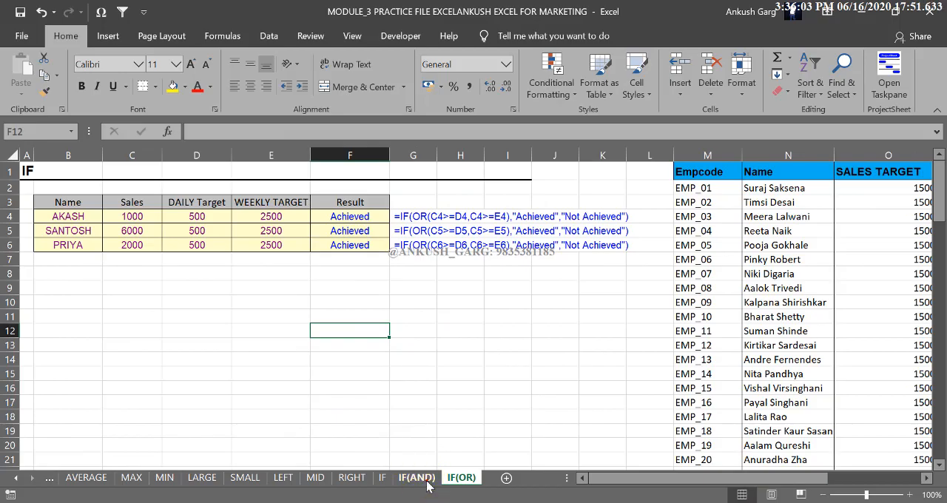
Clear the incentive formulas from R2 down the INSENTIVE column on the IF(AND) sheet
{"action": "left_click", "coordinate": [417, 477]}
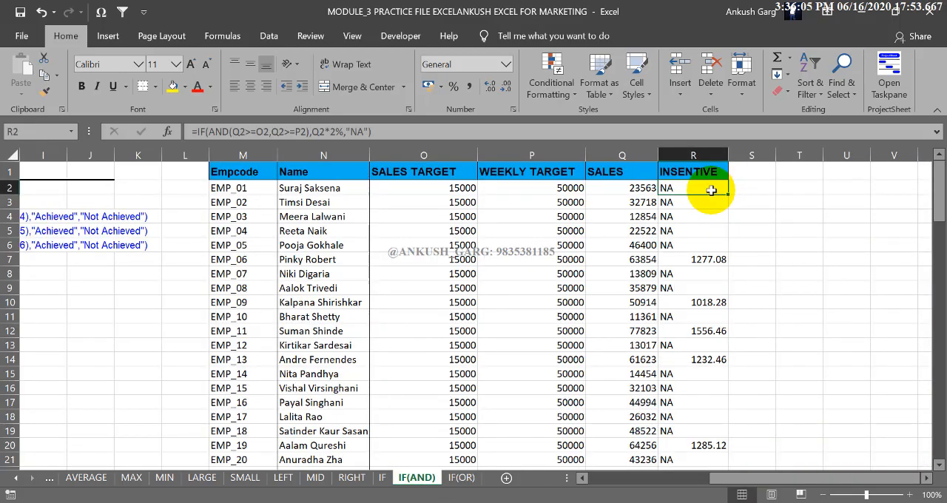
{"action": "key", "text": "ctrl+shift+Down"}
{"action": "key", "text": "Delete"}
{"action": "key", "text": "ctrl+BackSpace"}
{"action": "left_click_drag", "start_coordinate": [717, 479], "coordinate": [716, 479]}
Clear the incentive formulas from P2 down on the IF sheet and return to the sheet's first columns
{"action": "left_click", "coordinate": [383, 477]}
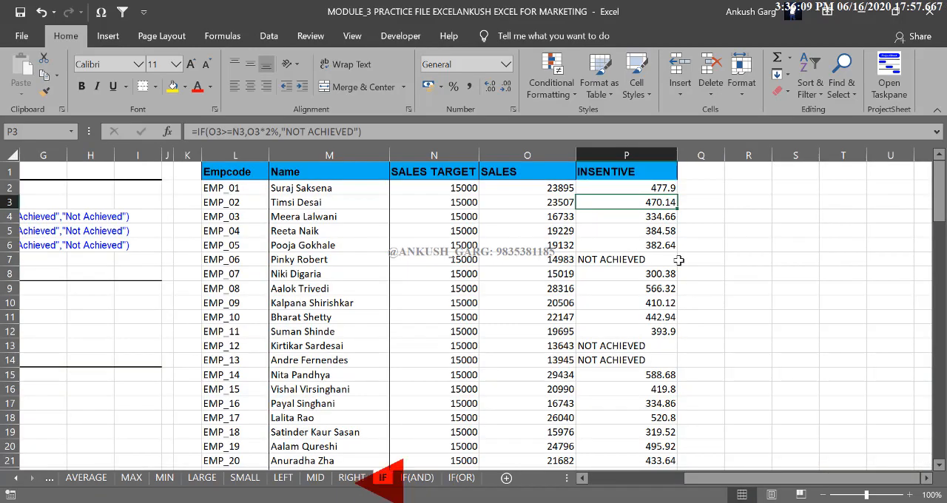
{"action": "left_click", "coordinate": [654, 188]}
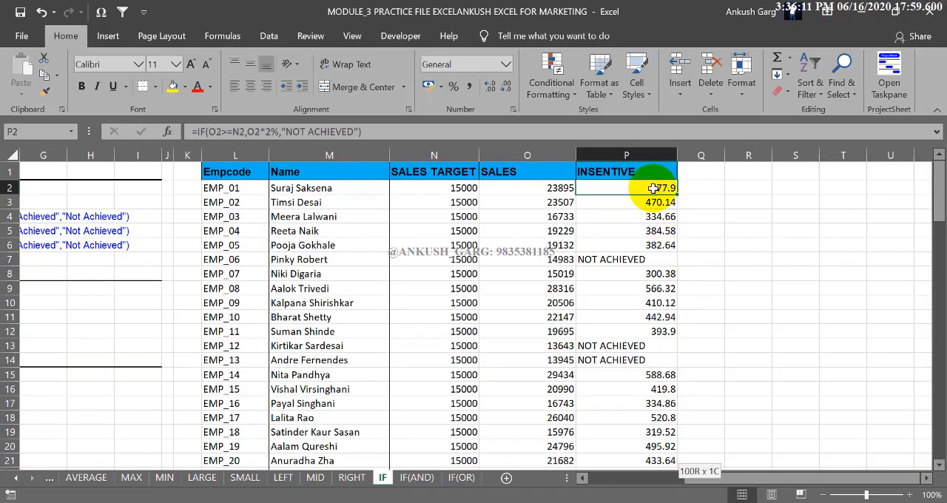
{"action": "key", "text": "ctrl+shift+Down"}
{"action": "key", "text": "Delete"}
{"action": "key", "text": "ctrl+BackSpace"}
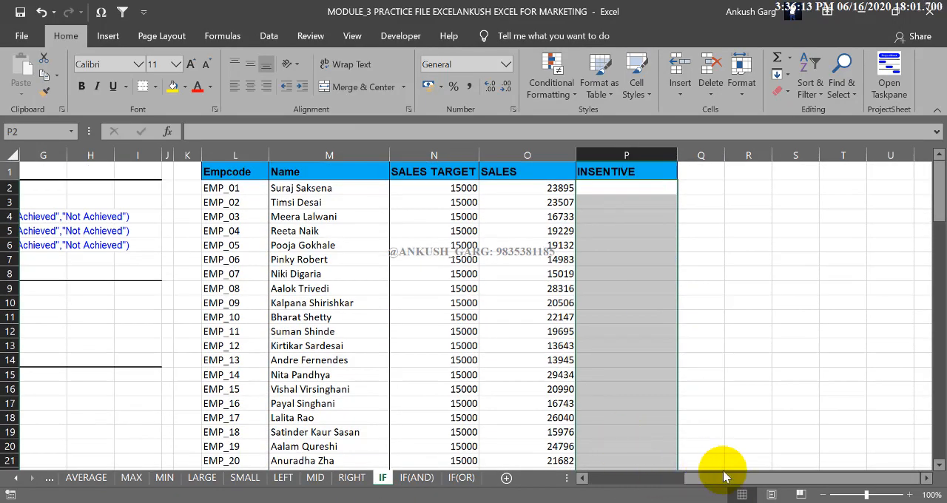
{"action": "left_click_drag", "start_coordinate": [723, 476], "coordinate": [714, 477]}
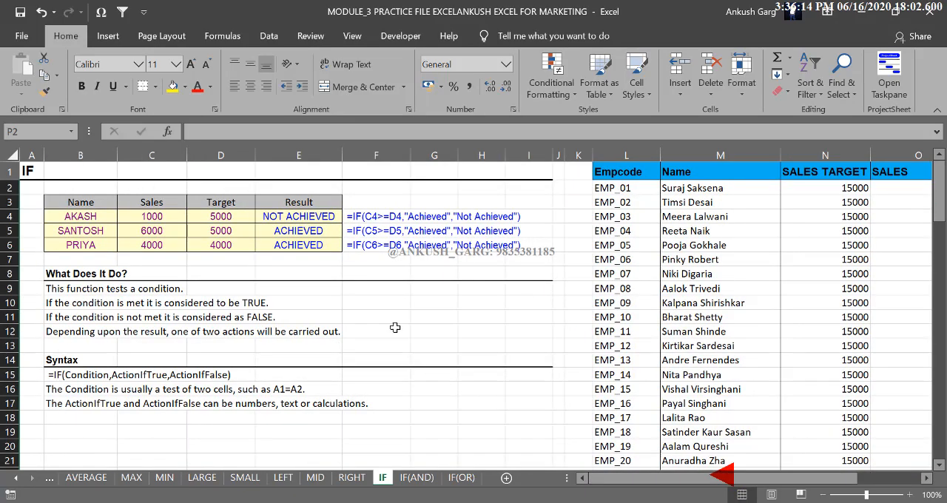
{"action": "left_click", "coordinate": [383, 428]}
{"action": "left_click", "coordinate": [443, 419]}
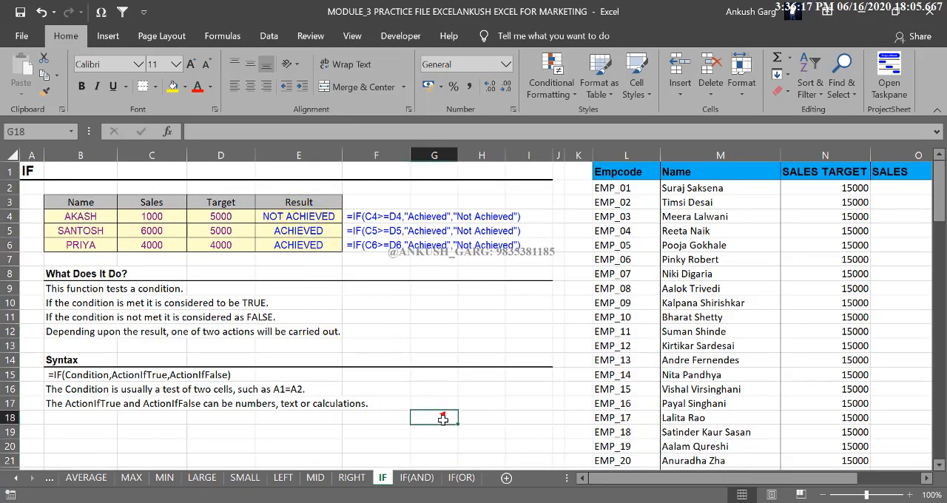
{"action": "left_click", "coordinate": [417, 430]}
{"action": "left_click", "coordinate": [392, 431]}
{"action": "left_click", "coordinate": [336, 432]}
{"action": "left_click", "coordinate": [363, 432]}
{"action": "left_click", "coordinate": [419, 436]}
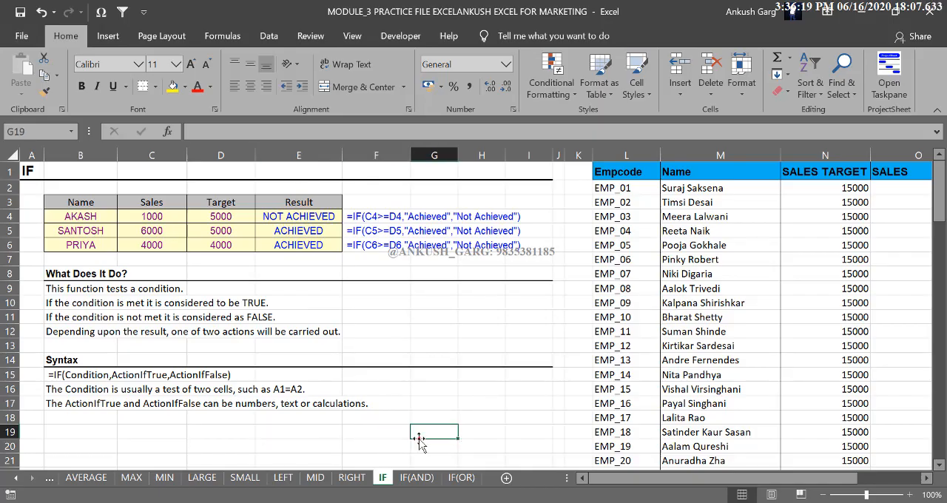
{"action": "left_click", "coordinate": [398, 435]}
{"action": "left_click", "coordinate": [420, 436]}
{"action": "left_click", "coordinate": [373, 437]}
{"action": "left_click", "coordinate": [333, 433]}
{"action": "left_click", "coordinate": [377, 430]}
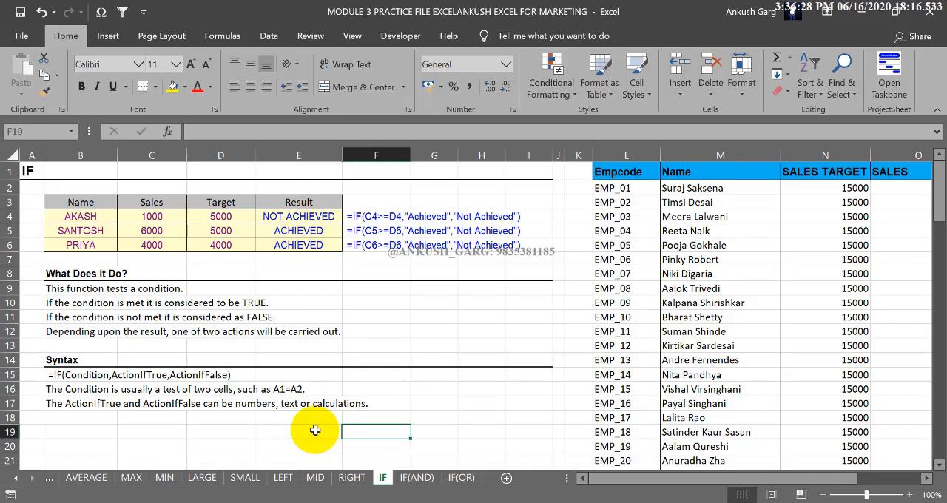